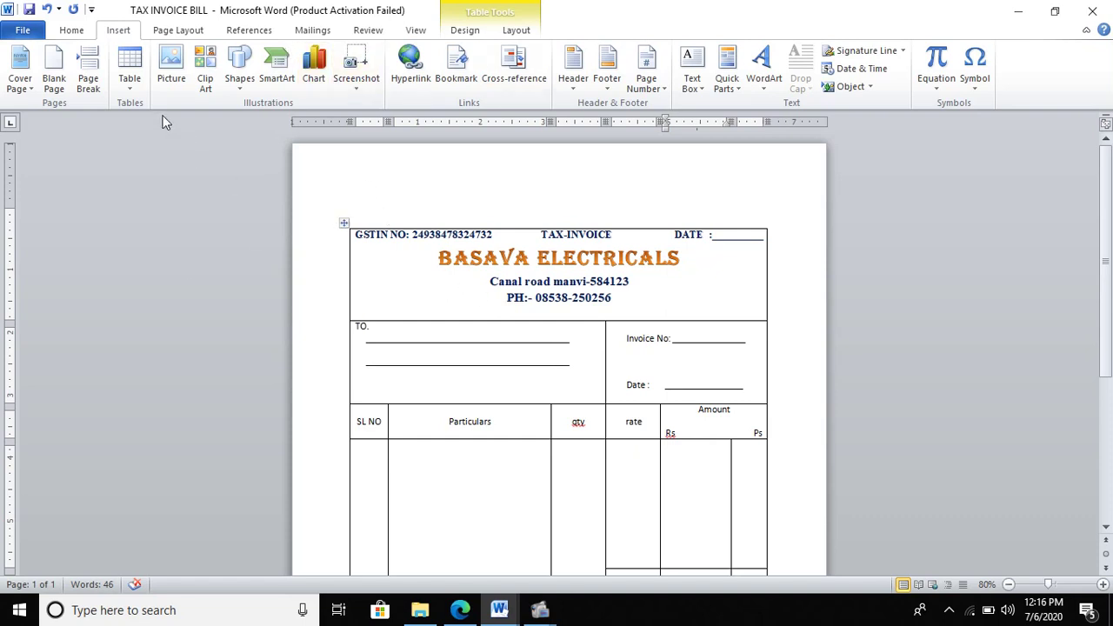
Scroll up and down through the finished Basava Electricals tax invoice to review its layout
{"action": "scroll", "coordinate": [487, 300], "scroll_direction": "down", "scroll_amount": 2}
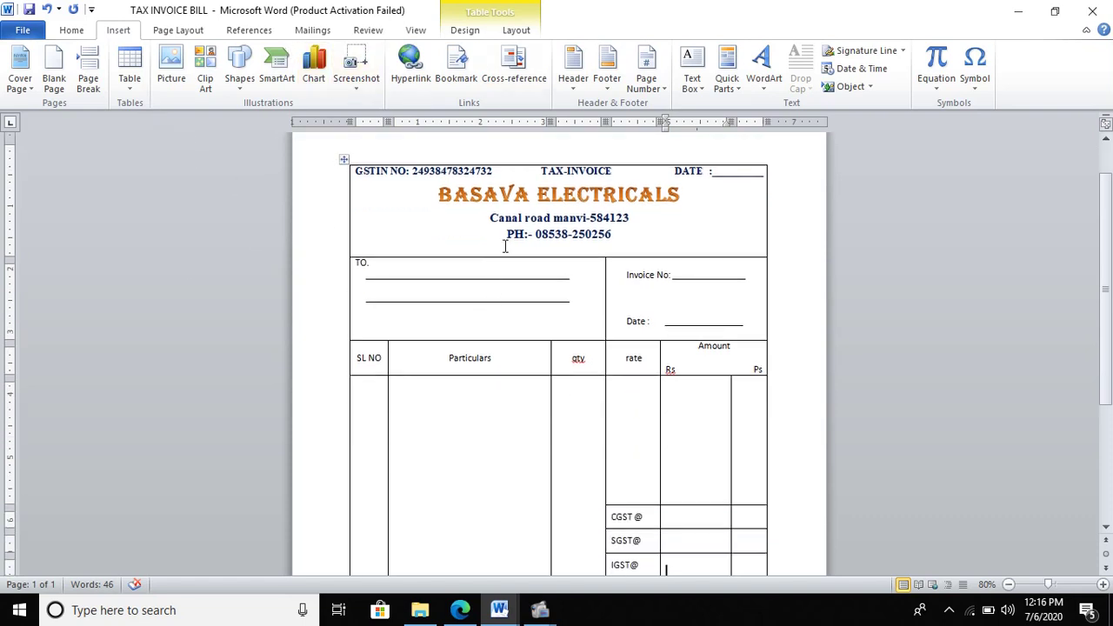
{"action": "scroll", "coordinate": [538, 473], "scroll_direction": "down", "scroll_amount": 4}
{"action": "scroll", "coordinate": [538, 473], "scroll_direction": "down", "scroll_amount": 3}
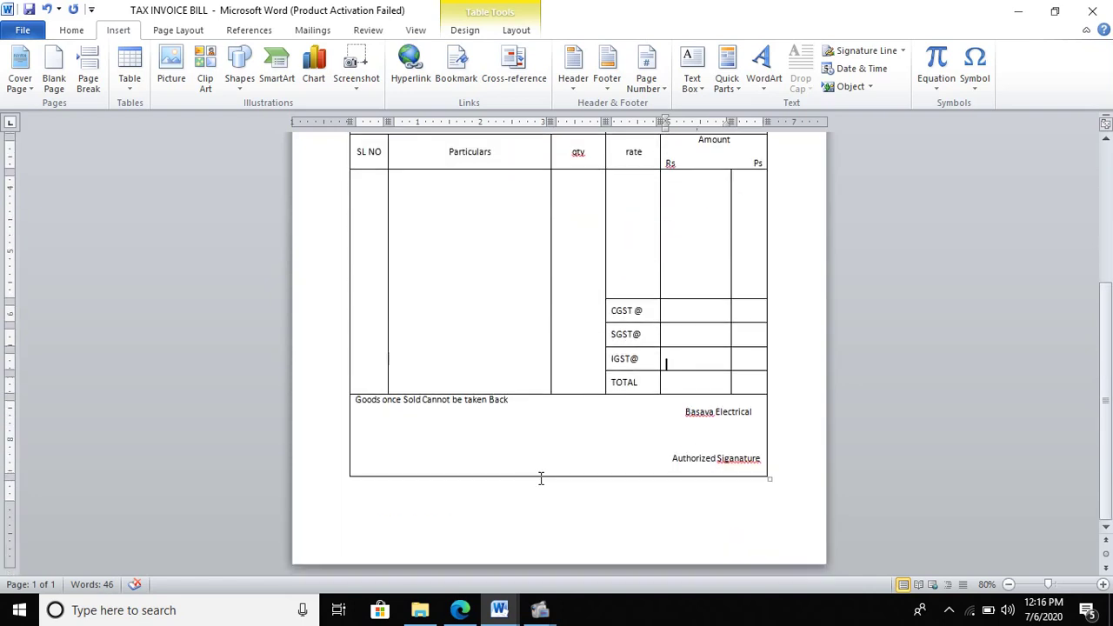
{"action": "scroll", "coordinate": [513, 393], "scroll_direction": "up", "scroll_amount": 1}
{"action": "scroll", "coordinate": [504, 393], "scroll_direction": "up", "scroll_amount": 2}
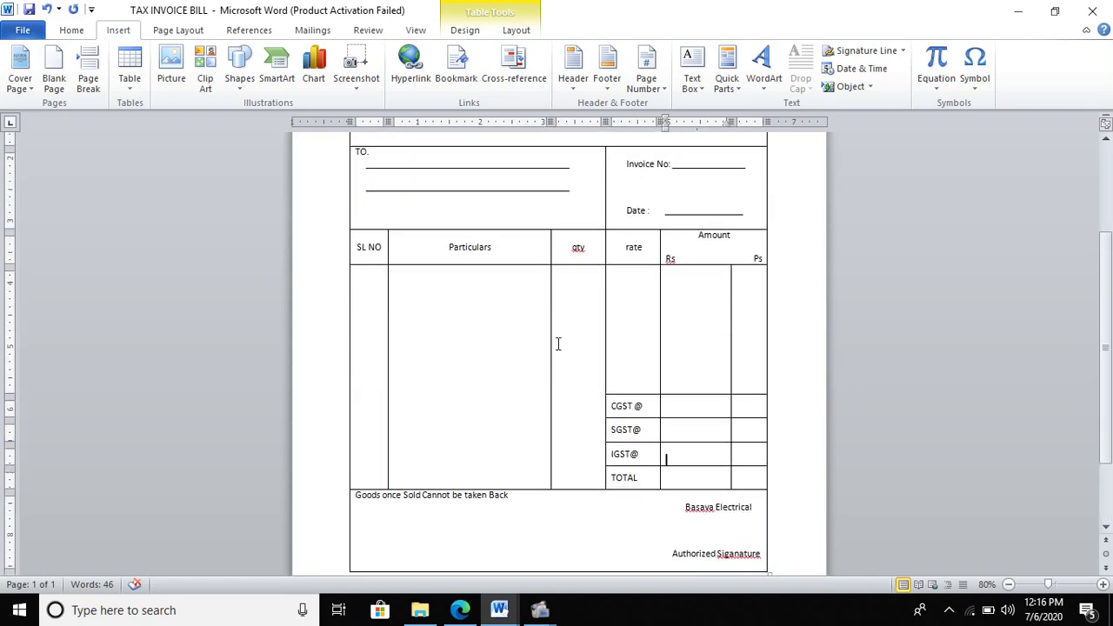
{"action": "scroll", "coordinate": [591, 427], "scroll_direction": "up", "scroll_amount": 1}
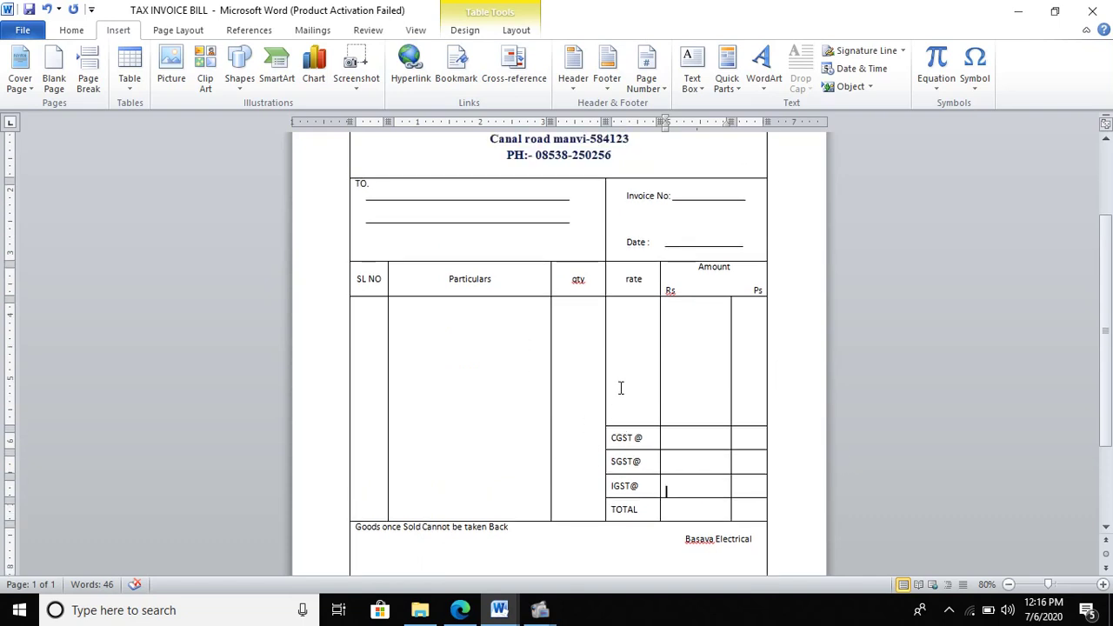
{"action": "scroll", "coordinate": [623, 395], "scroll_direction": "up", "scroll_amount": 5}
{"action": "scroll", "coordinate": [522, 383], "scroll_direction": "down", "scroll_amount": 1}
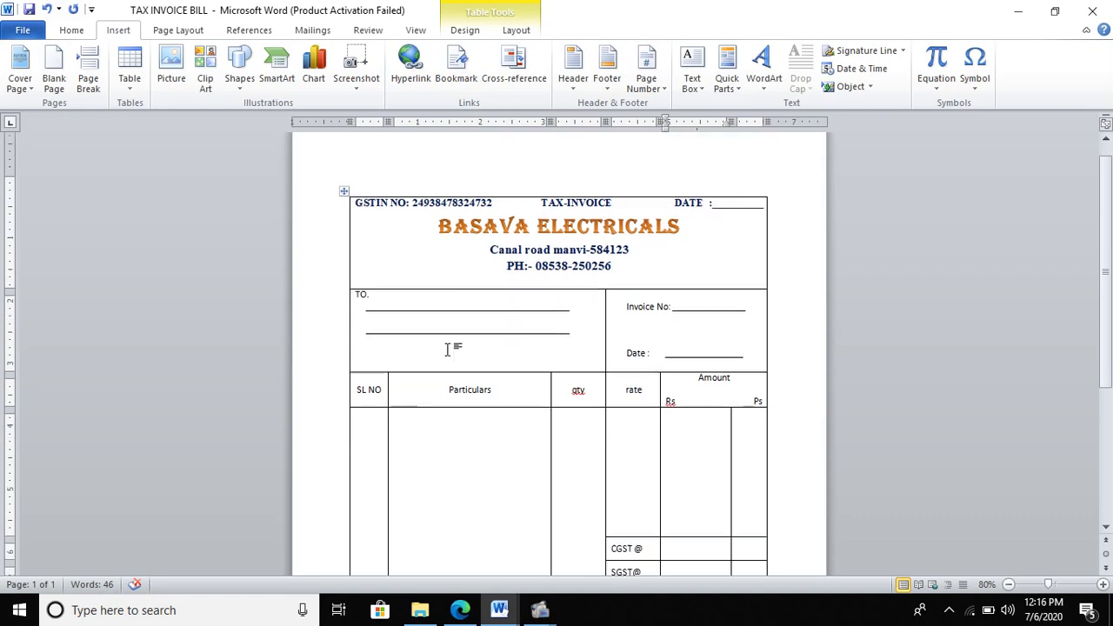
{"action": "scroll", "coordinate": [447, 348], "scroll_direction": "down", "scroll_amount": 3}
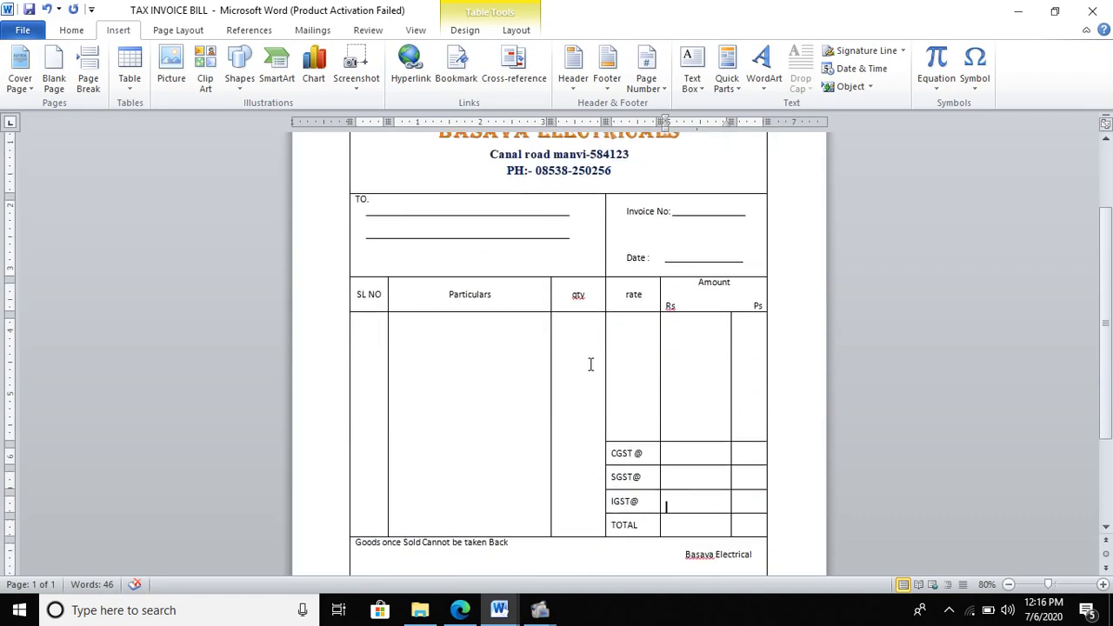
{"action": "scroll", "coordinate": [477, 413], "scroll_direction": "up", "scroll_amount": 3}
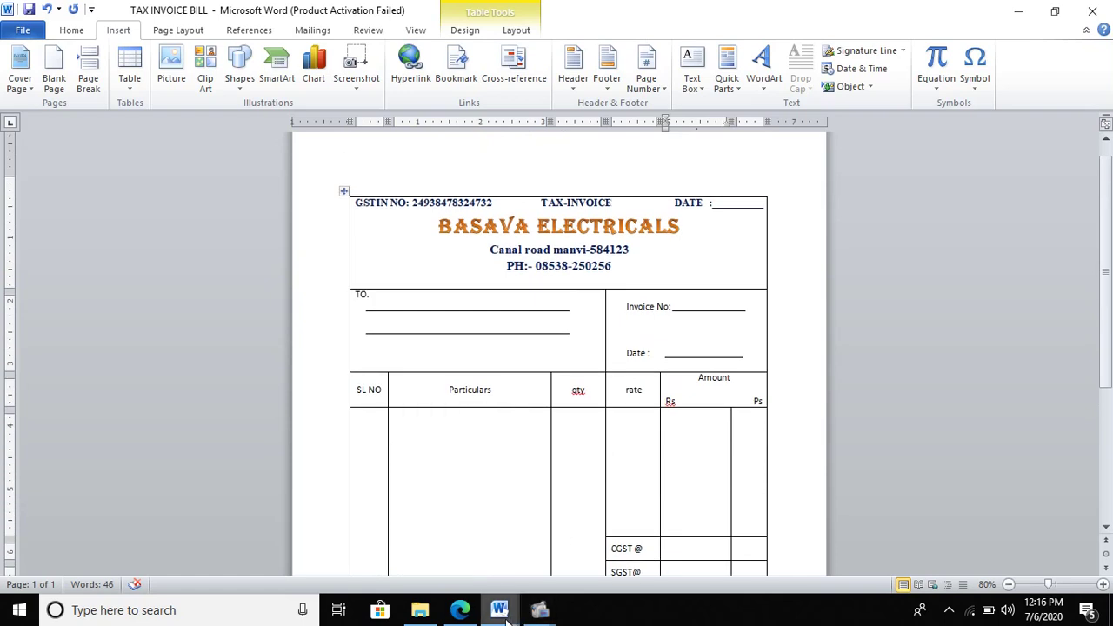
Switch to the blank Document3 and insert a one-column, five-row table
{"action": "mouse_move", "coordinate": [498, 613]}
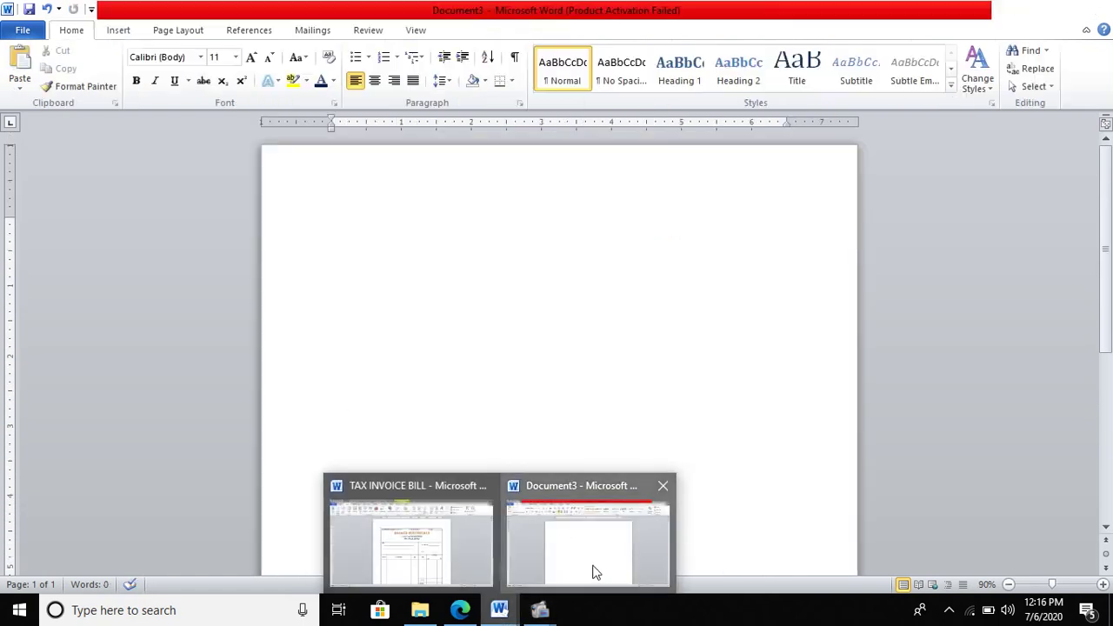
{"action": "left_click", "coordinate": [591, 570]}
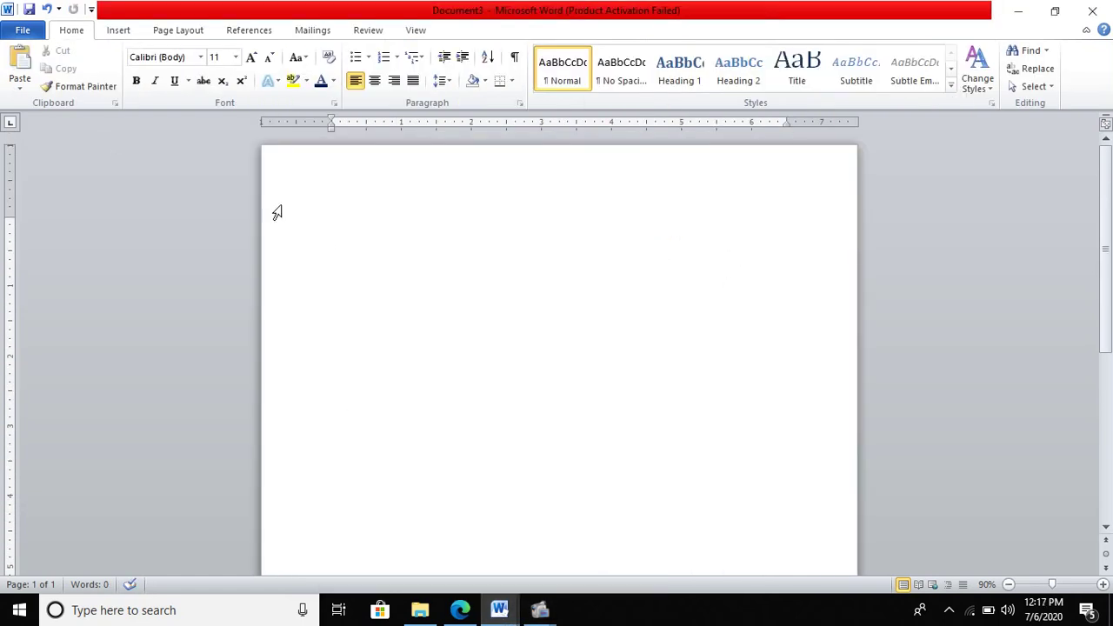
{"action": "left_click", "coordinate": [120, 32]}
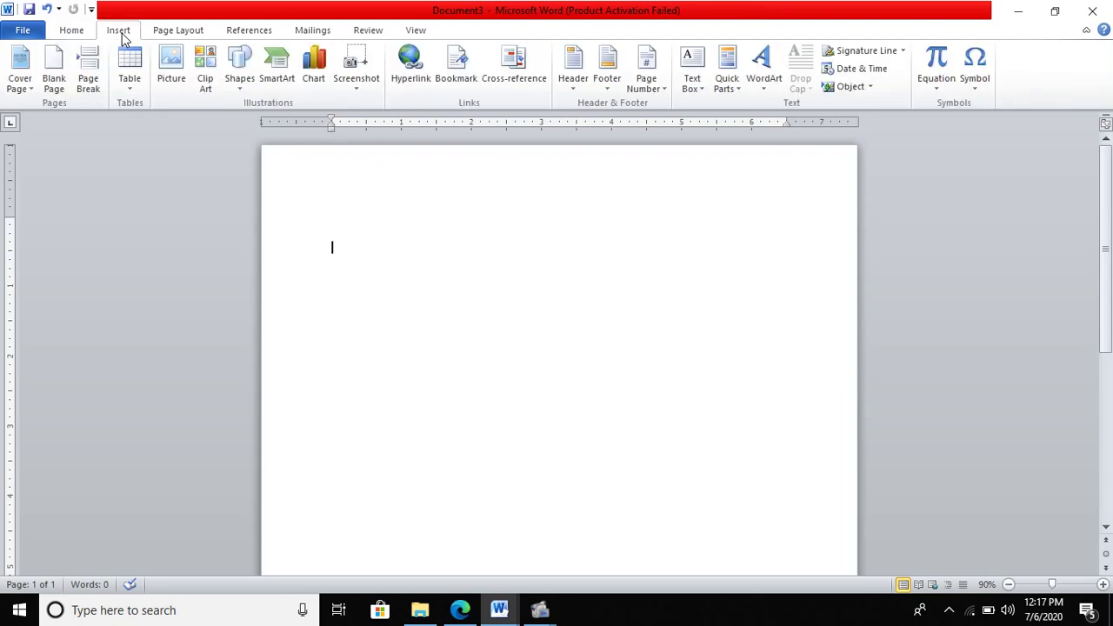
{"action": "left_click", "coordinate": [135, 94]}
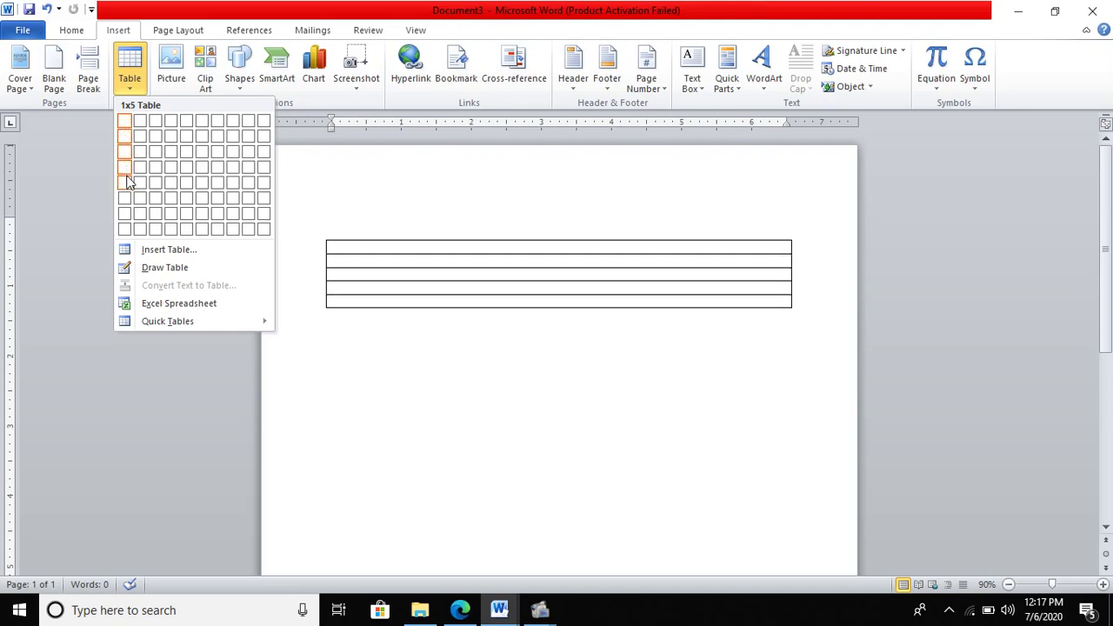
{"action": "left_click", "coordinate": [127, 182]}
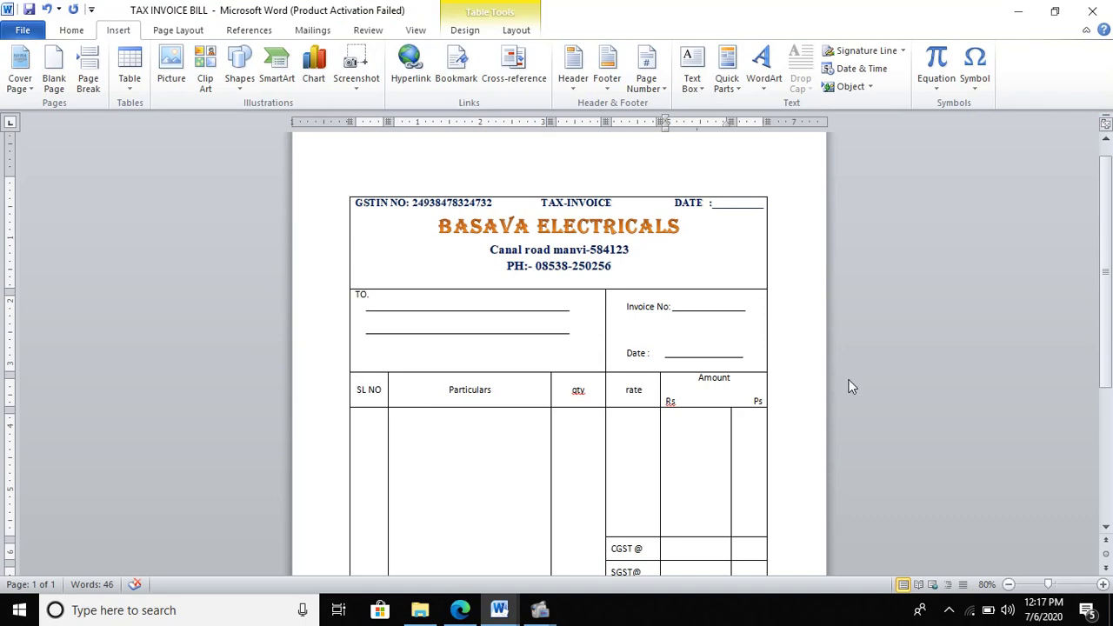
{"action": "scroll", "coordinate": [583, 440], "scroll_direction": "down", "scroll_amount": 3}
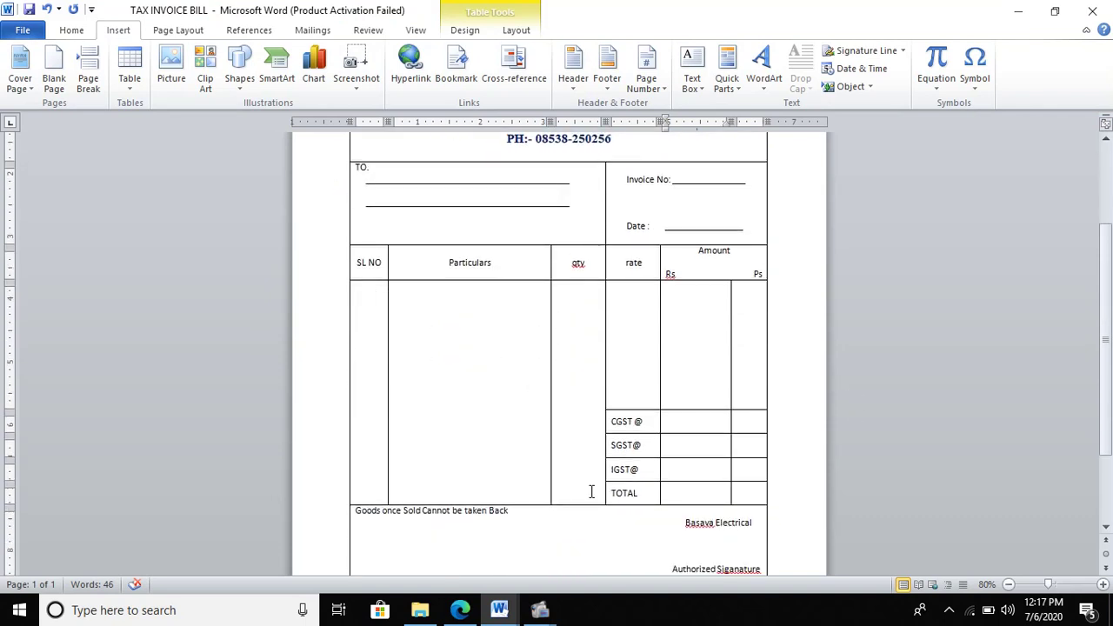
{"action": "scroll", "coordinate": [418, 480], "scroll_direction": "down", "scroll_amount": 2}
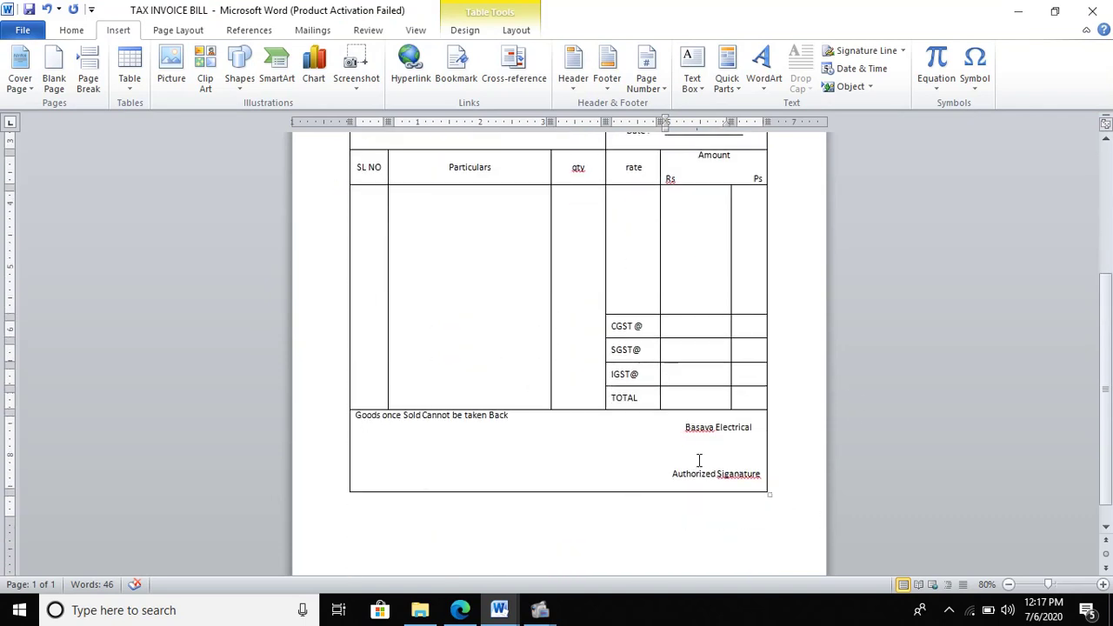
{"action": "scroll", "coordinate": [462, 322], "scroll_direction": "up", "scroll_amount": 4}
{"action": "scroll", "coordinate": [451, 298], "scroll_direction": "up", "scroll_amount": 2}
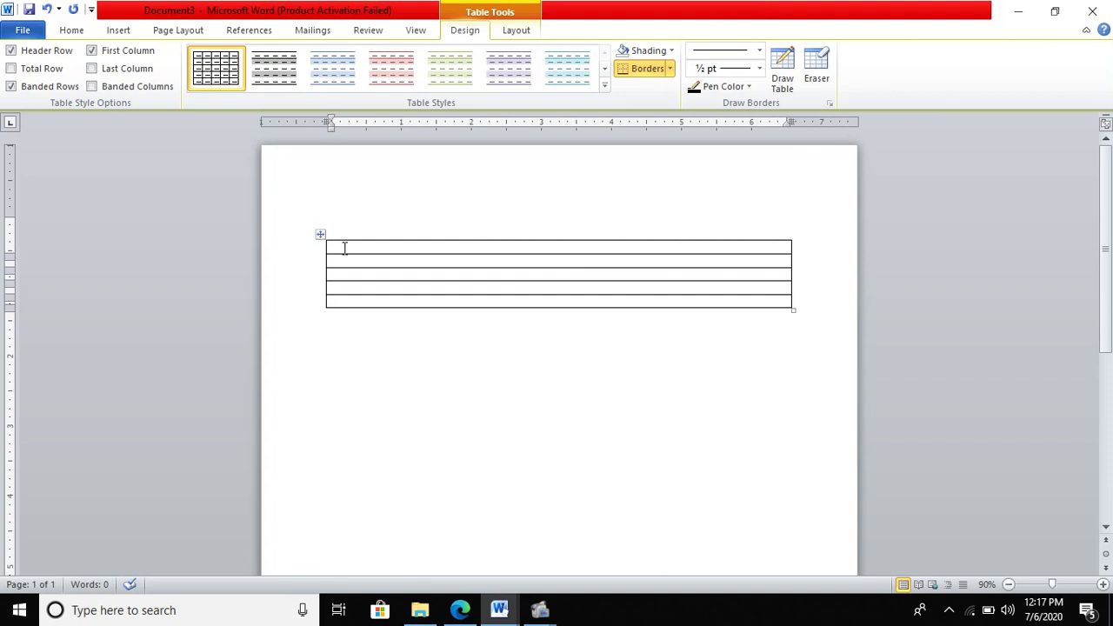
Add four blank lines to the first cell and type the GSTIN NO: label with the tax number
{"action": "key", "text": "Return"}
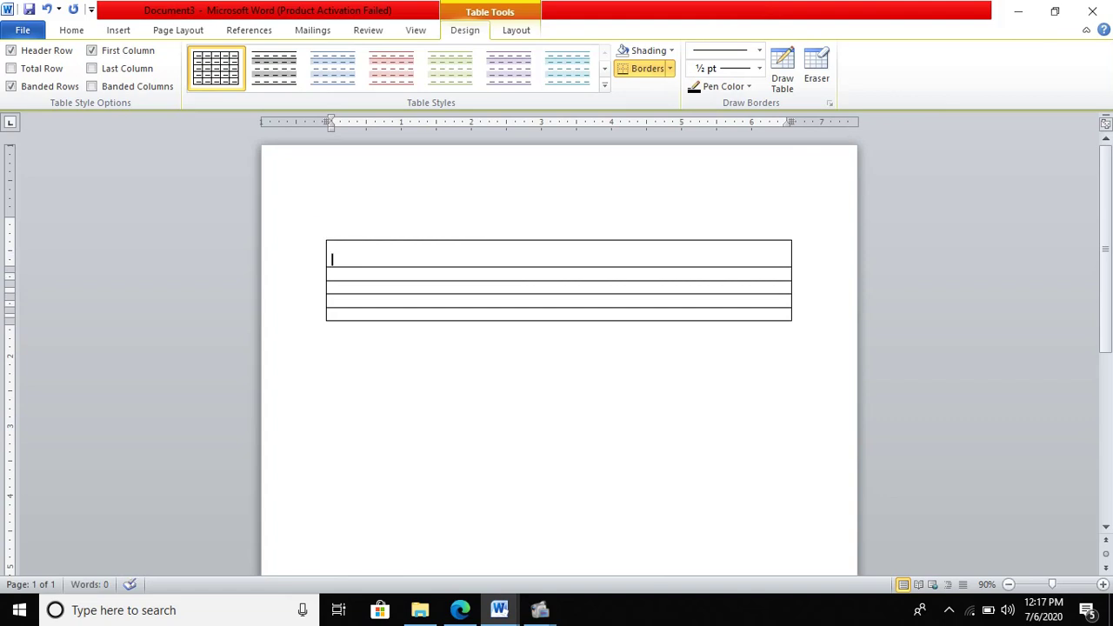
{"action": "key", "text": "Return"}
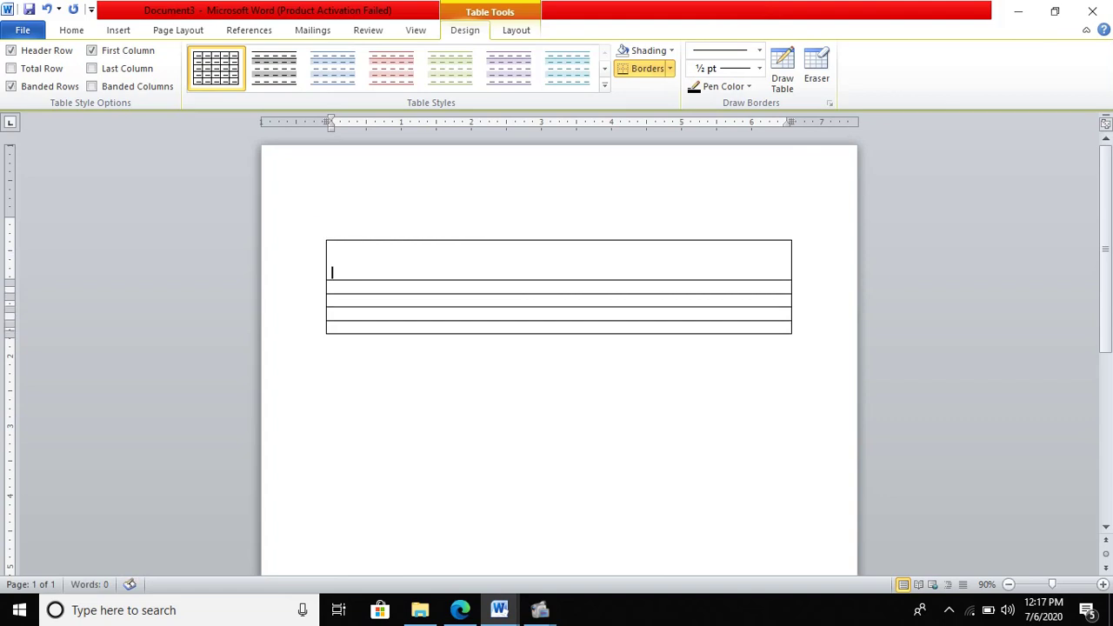
{"action": "key", "text": "Return"}
{"action": "key", "text": "Return"}
{"action": "key", "text": "Return"}
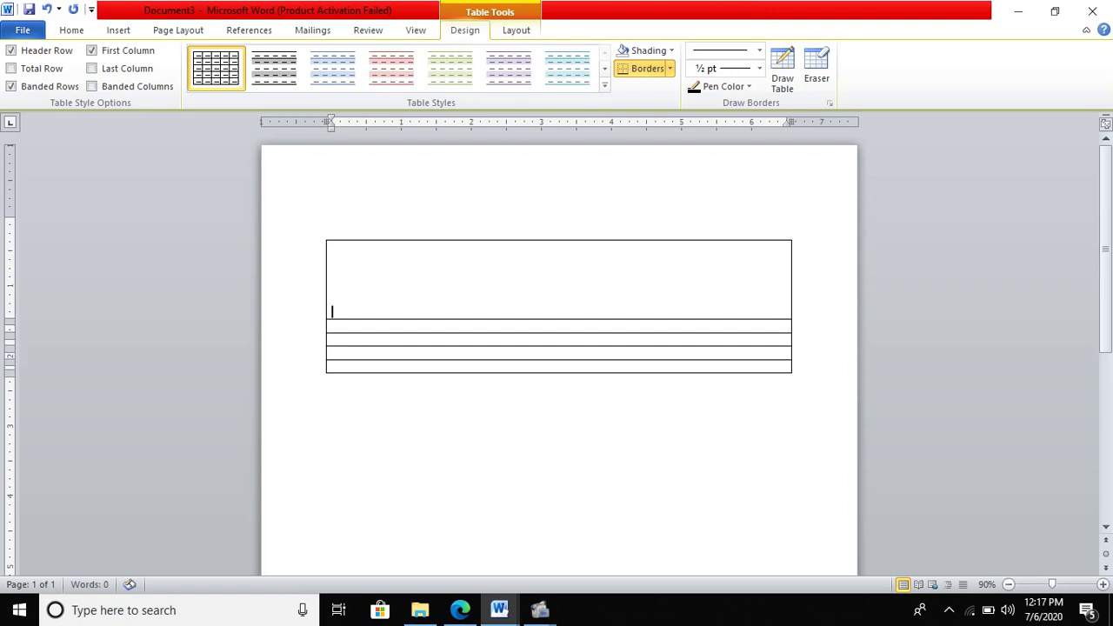
{"action": "key", "text": "Return"}
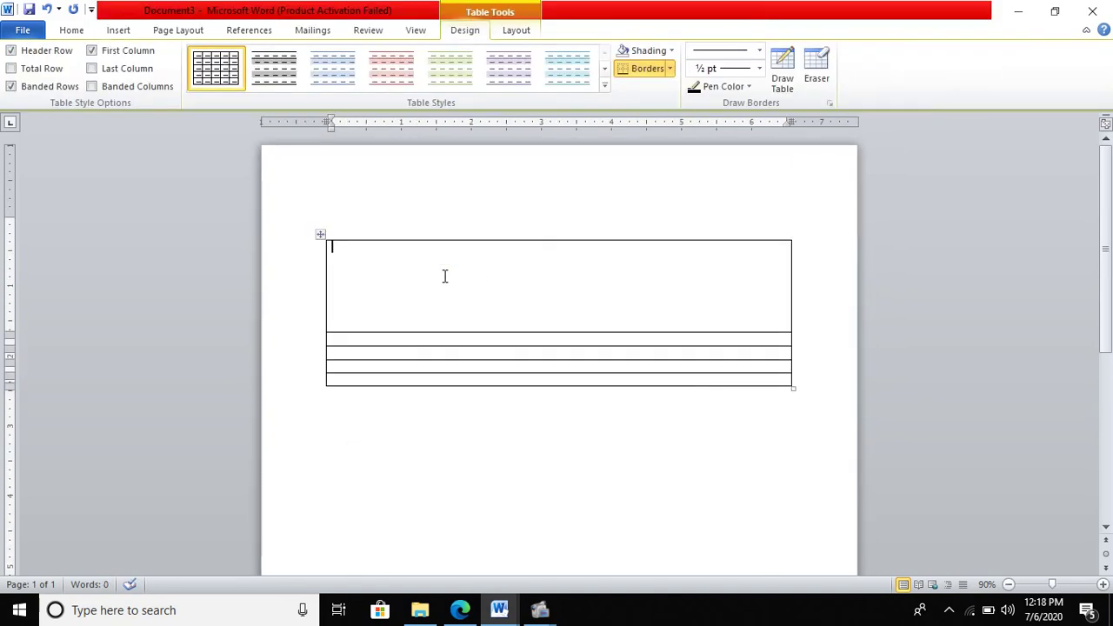
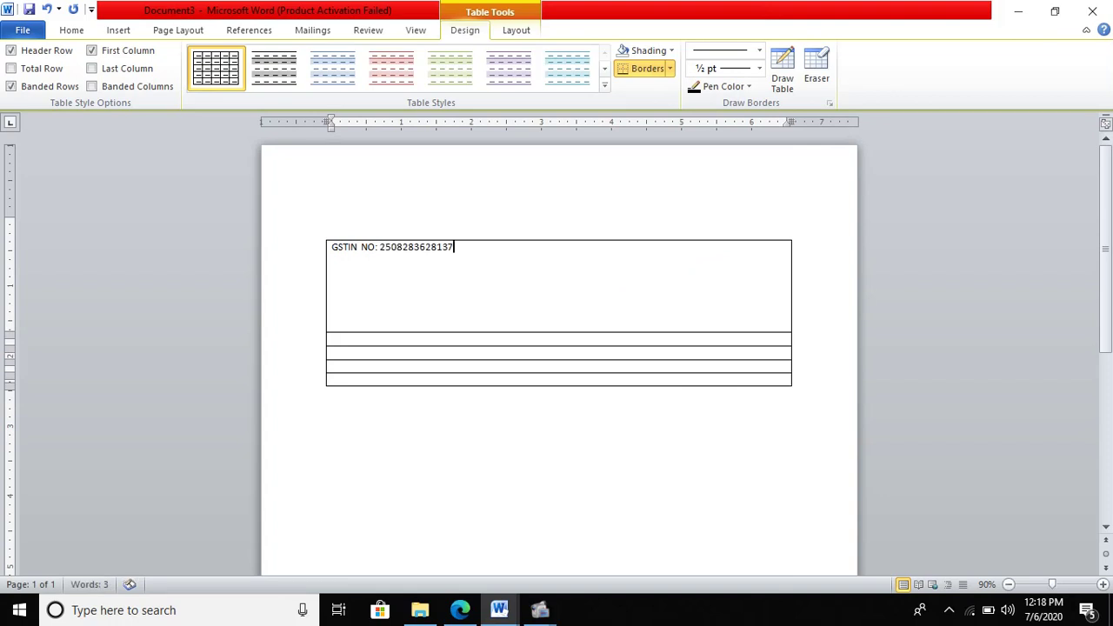
{"action": "key", "text": "BackSpace"}
{"action": "key", "text": "BackSpace"}
Zoom to 120% and add the TAX-INVOICE heading and a 'DATE: _____' blank to the top line
{"action": "left_click", "coordinate": [1102, 585]}
{"action": "left_click", "coordinate": [1103, 585]}
{"action": "left_click", "coordinate": [1102, 585]}
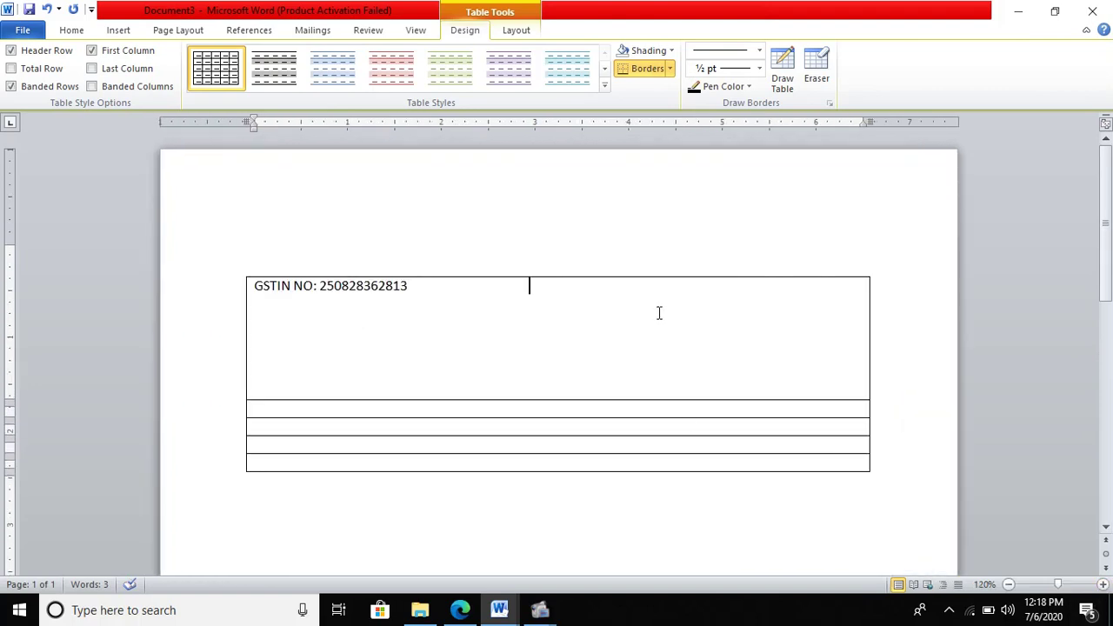
{"action": "type", "text": "TAX "}
{"action": "type", "text": "-"}
{"action": "type", "text": "INVOICE"}
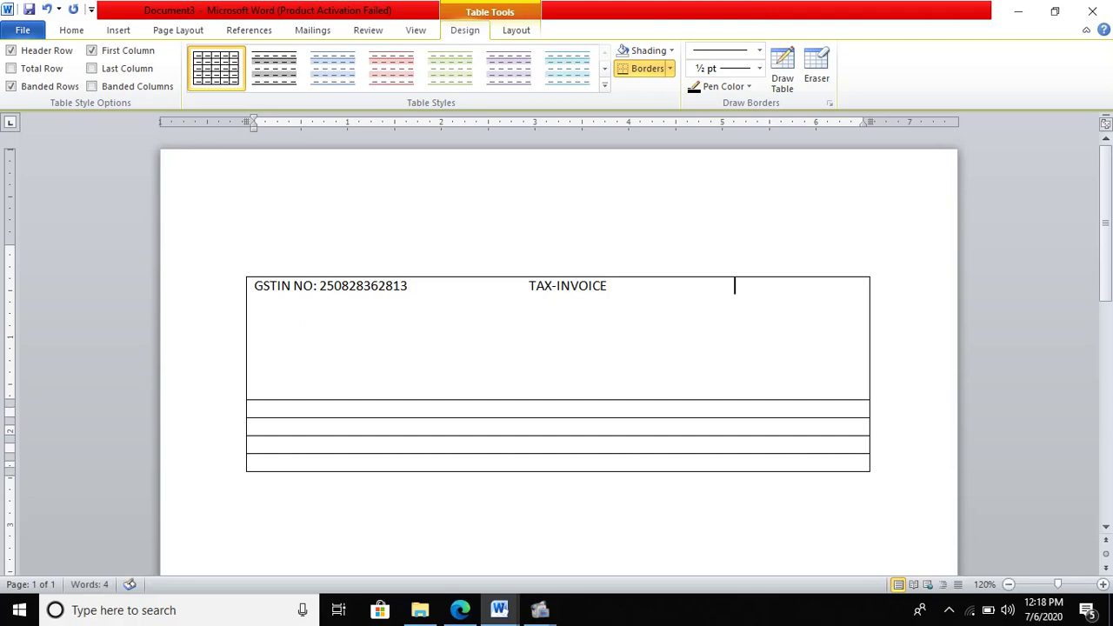
{"action": "type", "text": "DATE"}
{"action": "type", "text": ":"}
{"action": "key", "text": "Return"}
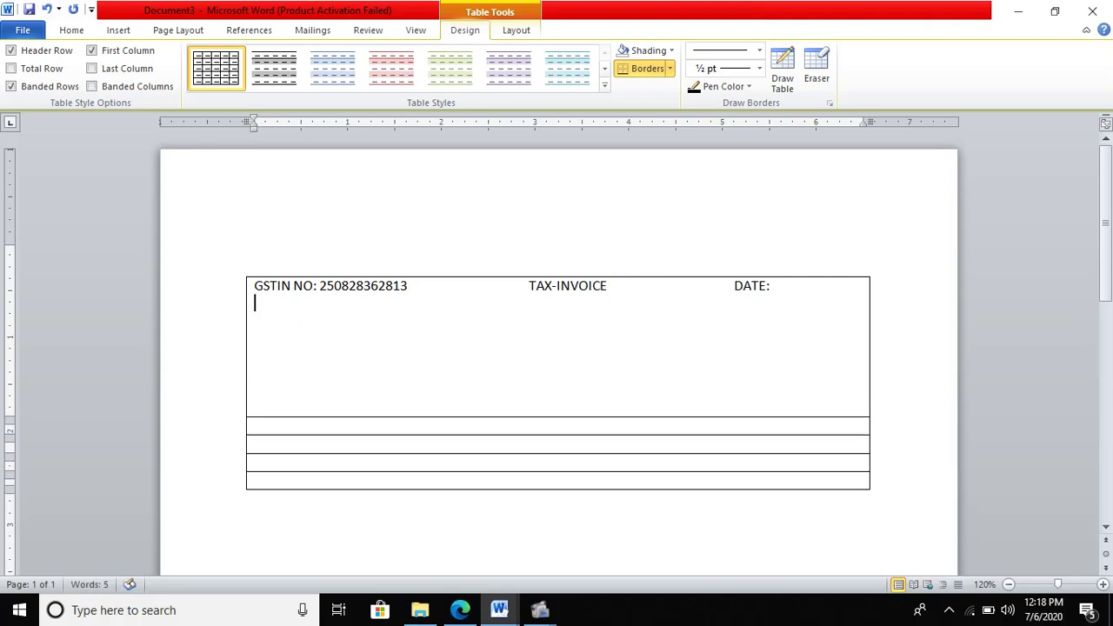
{"action": "key", "text": "BackSpace"}
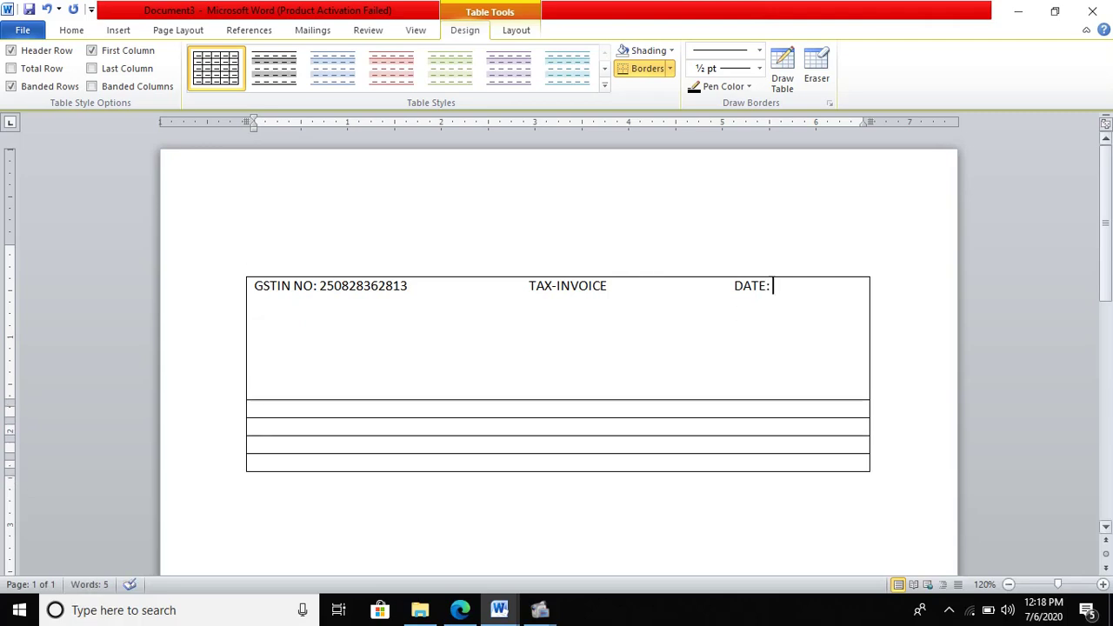
{"action": "type", "text": "____________"}
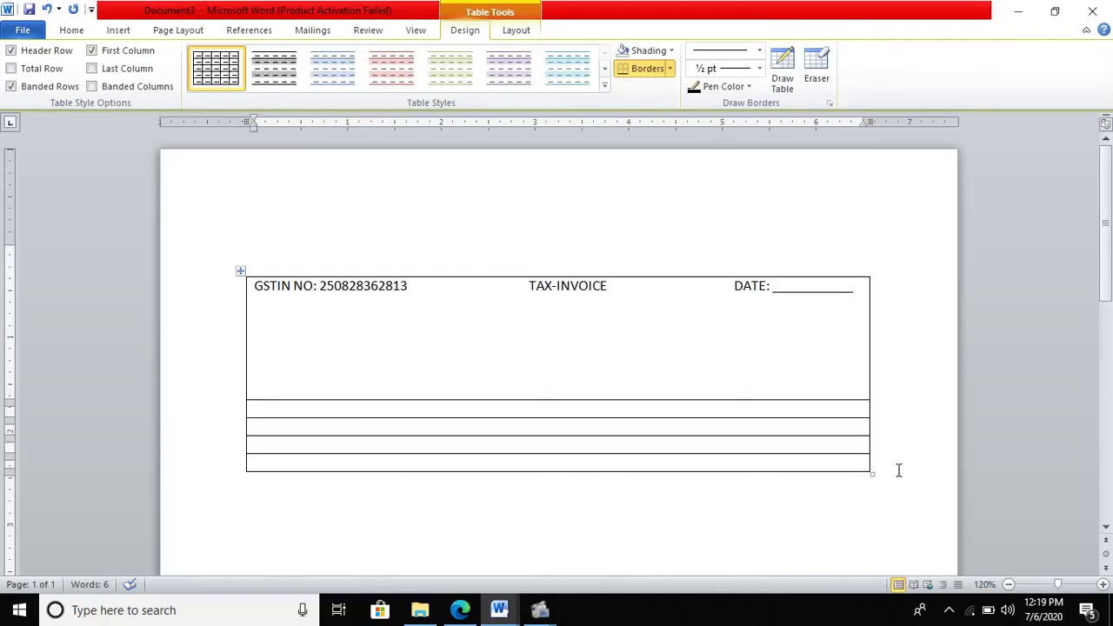
{"action": "key", "text": "Return"}
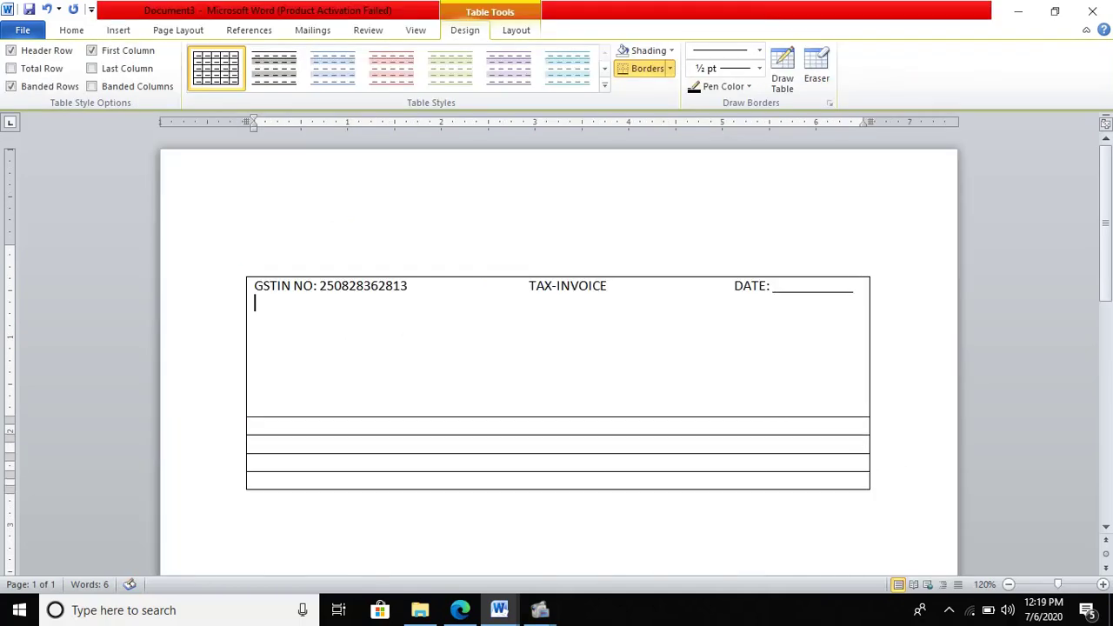
Type BASAVA ELECTRICALS on a centred line below TAX-INVOICE and select it
{"action": "key", "text": "ctrl+e"}
{"action": "type", "text": "B"}
{"action": "type", "text": "ASAVA EL"}
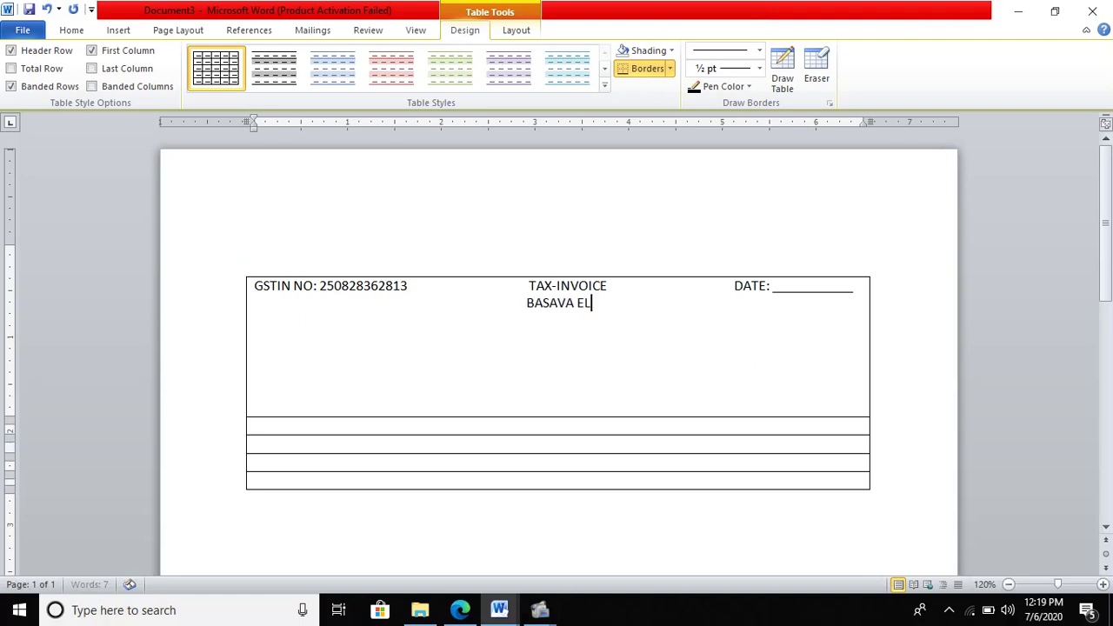
{"action": "type", "text": "ECTRICAL"}
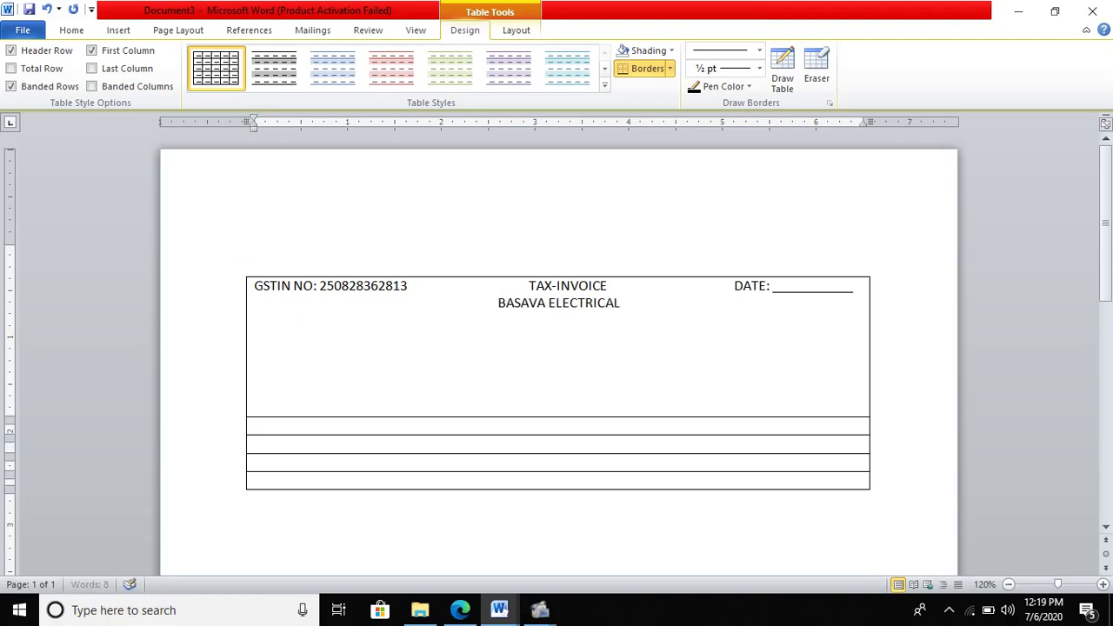
{"action": "type", "text": "S"}
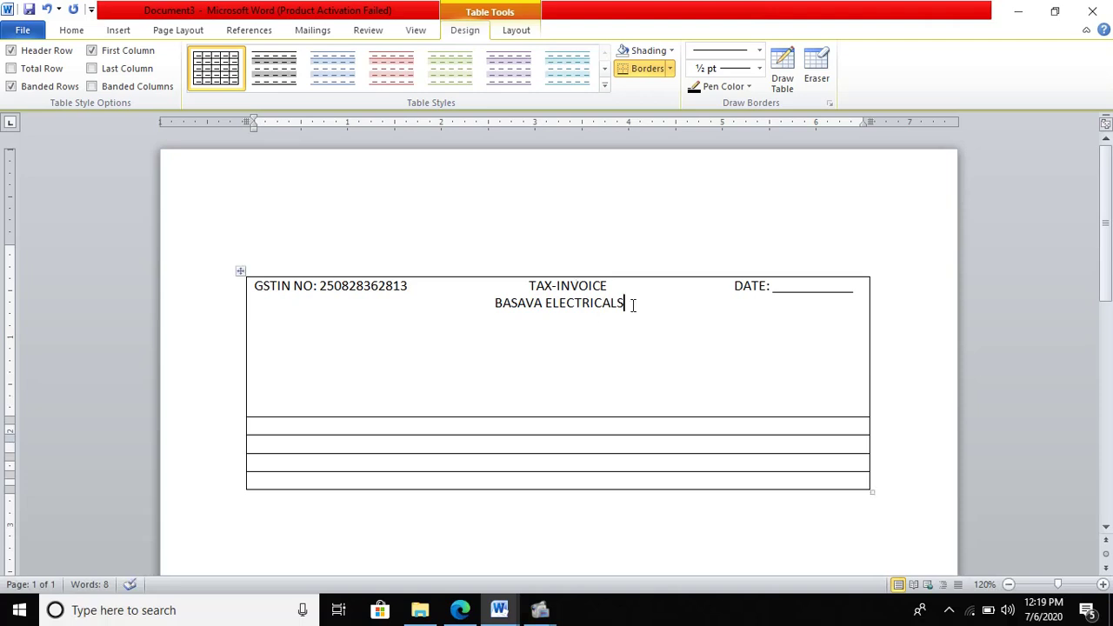
{"action": "left_click_drag", "start_coordinate": [631, 305], "coordinate": [483, 311]}
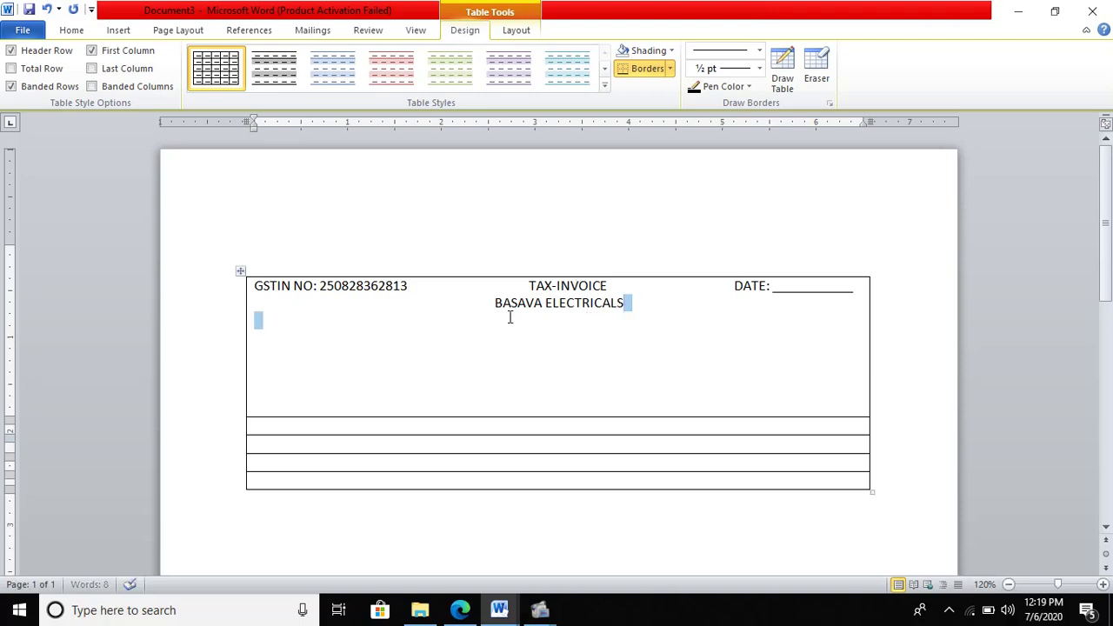
Grow the BASAVA ELECTRICALS text to 24 pt and apply the Algerian font
{"action": "left_click", "coordinate": [75, 31]}
{"action": "left_click", "coordinate": [251, 57]}
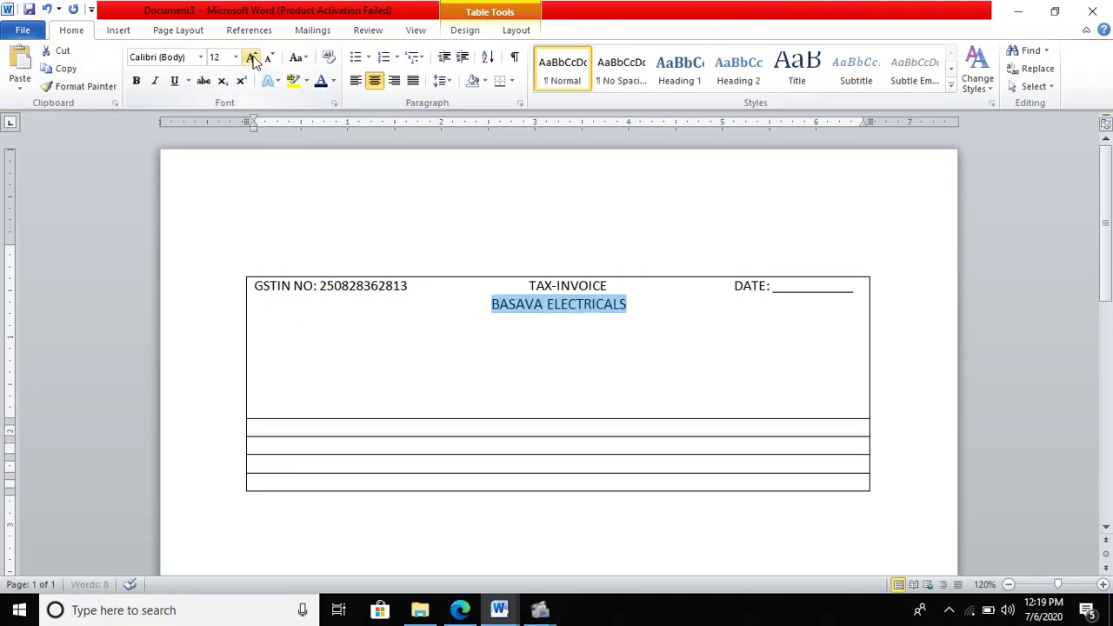
{"action": "left_click", "coordinate": [251, 58]}
{"action": "left_click", "coordinate": [252, 57]}
{"action": "left_click", "coordinate": [251, 58]}
{"action": "left_click", "coordinate": [251, 57]}
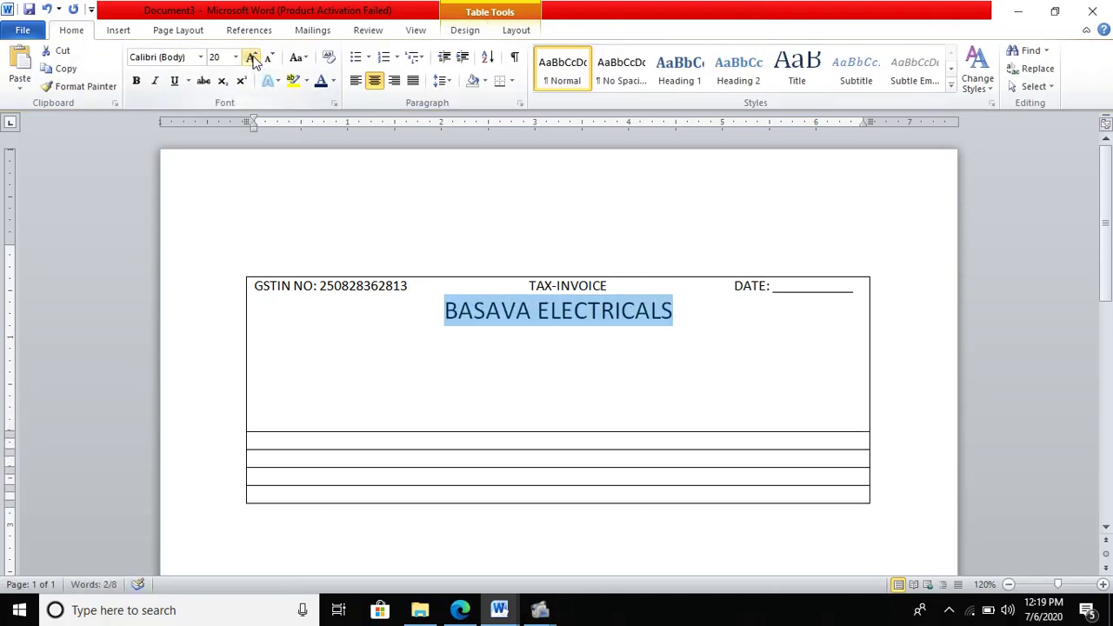
{"action": "left_click", "coordinate": [251, 58]}
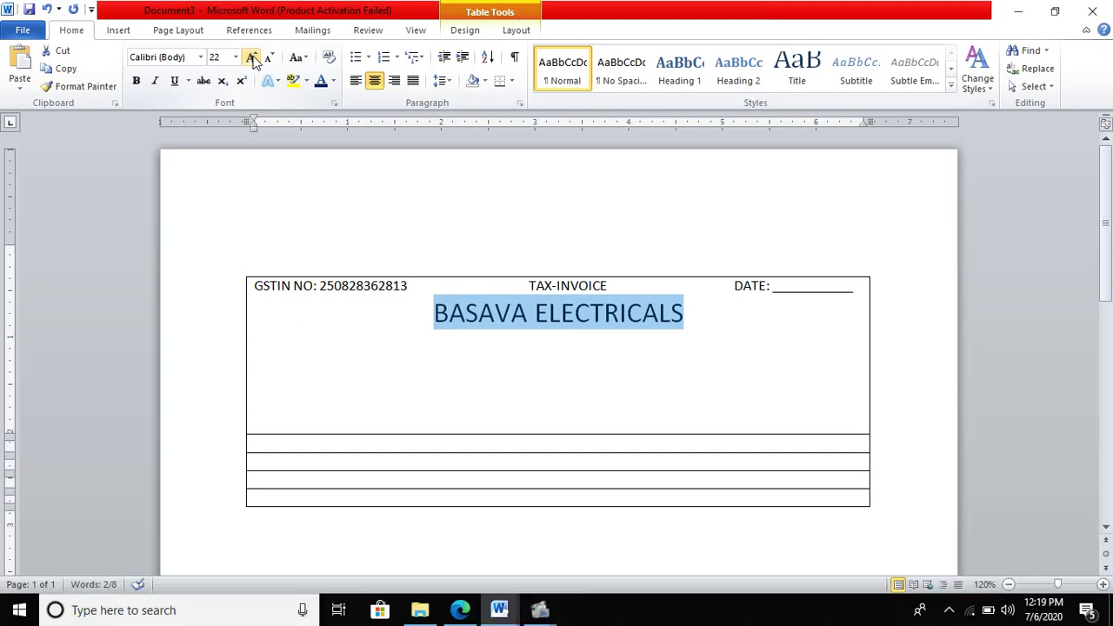
{"action": "left_click", "coordinate": [251, 57]}
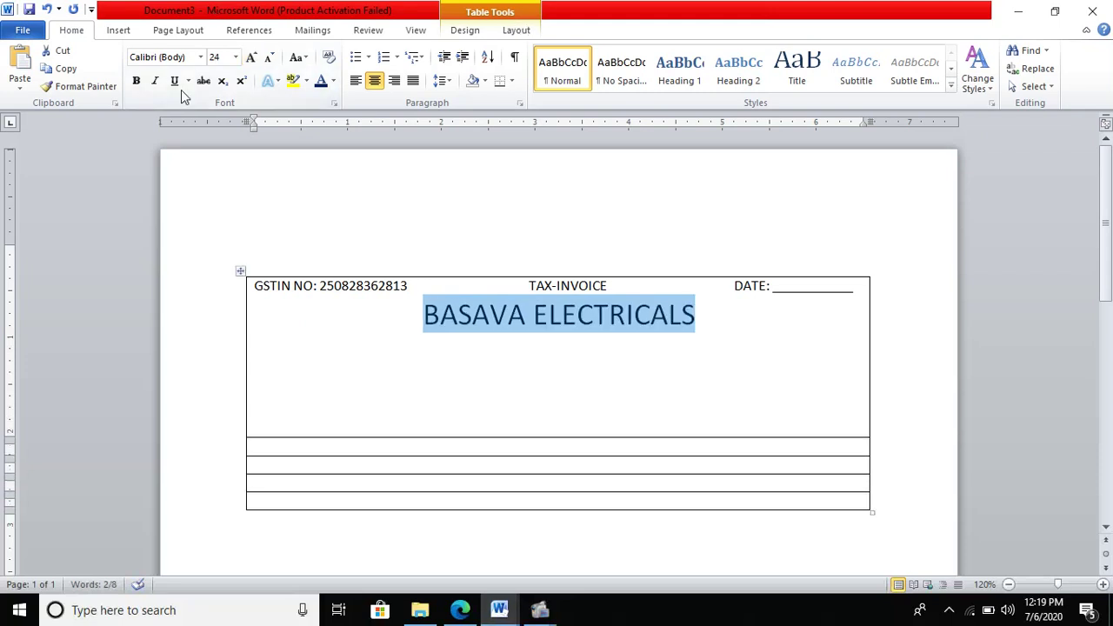
{"action": "left_click", "coordinate": [201, 57]}
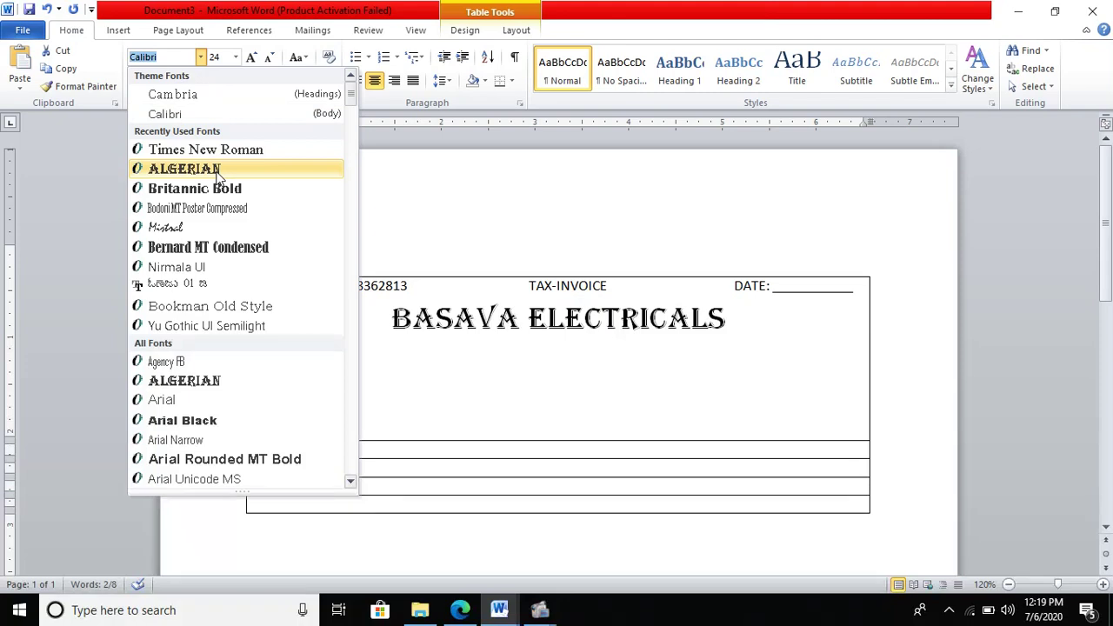
{"action": "left_click", "coordinate": [219, 169]}
Select the GSTIN, TAX-INVOICE and DATE line in the header cell
{"action": "left_click", "coordinate": [641, 318]}
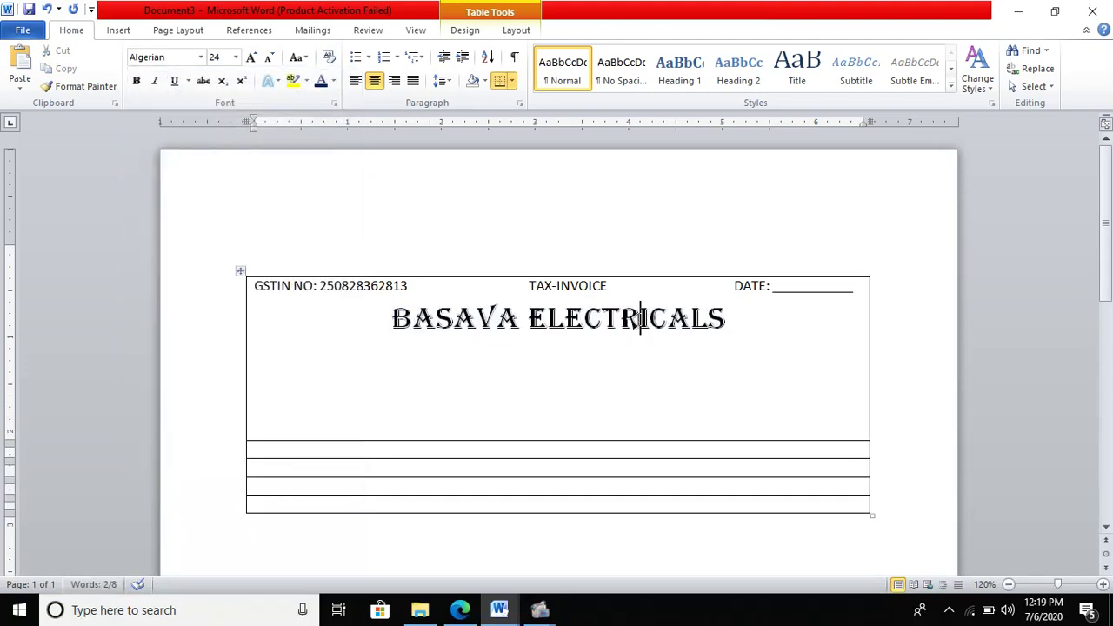
{"action": "mouse_move", "coordinate": [735, 318]}
{"action": "left_mouse_down"}
{"action": "mouse_move", "coordinate": [468, 309]}
{"action": "mouse_move", "coordinate": [396, 319]}
{"action": "left_mouse_up"}
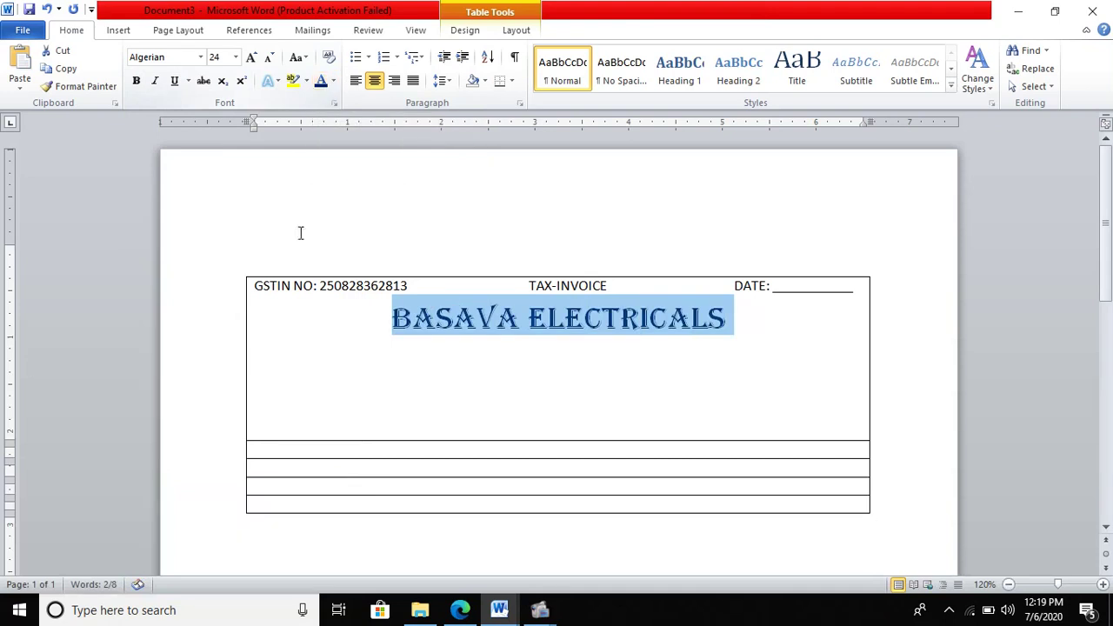
{"action": "left_click", "coordinate": [456, 313]}
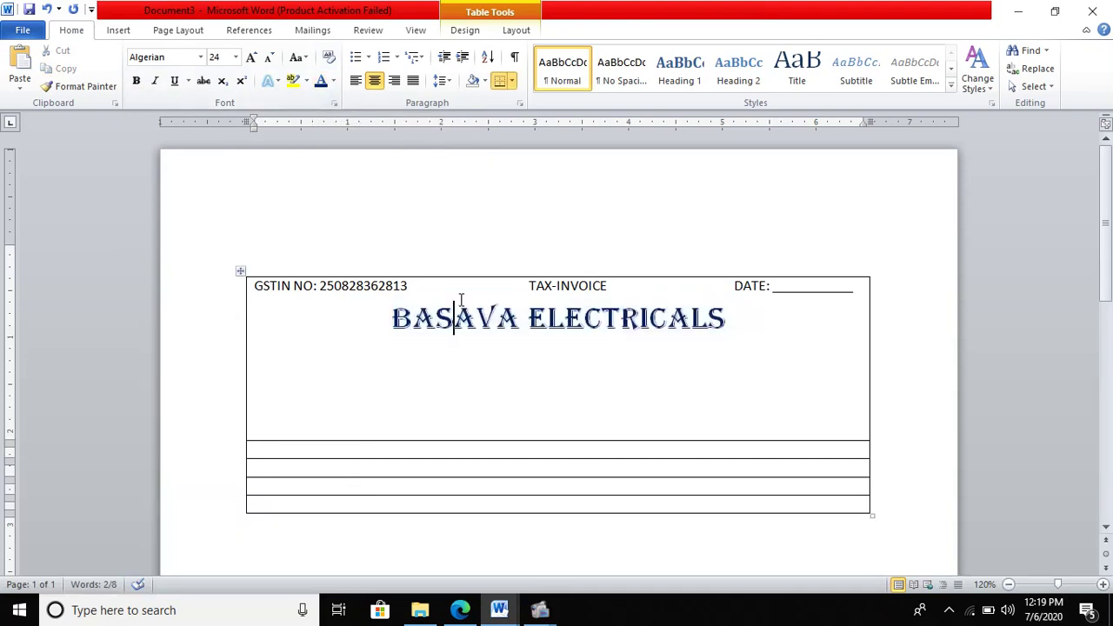
{"action": "left_click", "coordinate": [250, 289]}
{"action": "left_click", "coordinate": [693, 317]}
{"action": "left_click_drag", "start_coordinate": [863, 292], "coordinate": [478, 273]}
Make the GSTIN / TAX-INVOICE / DATE line bold
{"action": "left_click_drag", "start_coordinate": [328, 270], "coordinate": [280, 290]}
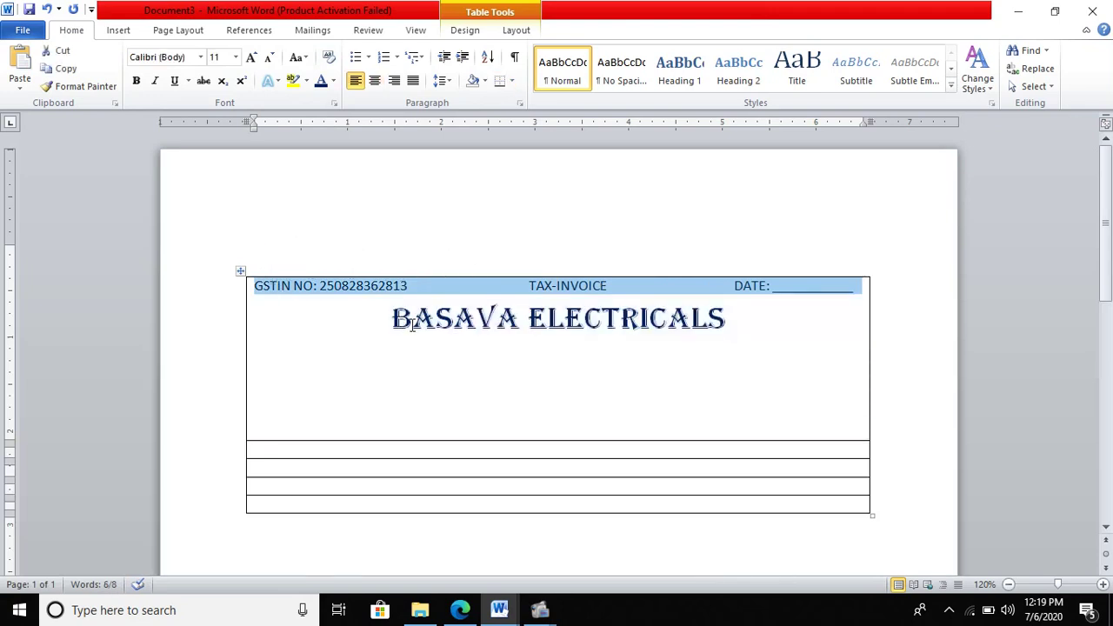
{"action": "key", "text": "ctrl+b"}
{"action": "left_click", "coordinate": [536, 347]}
{"action": "key", "text": "Up"}
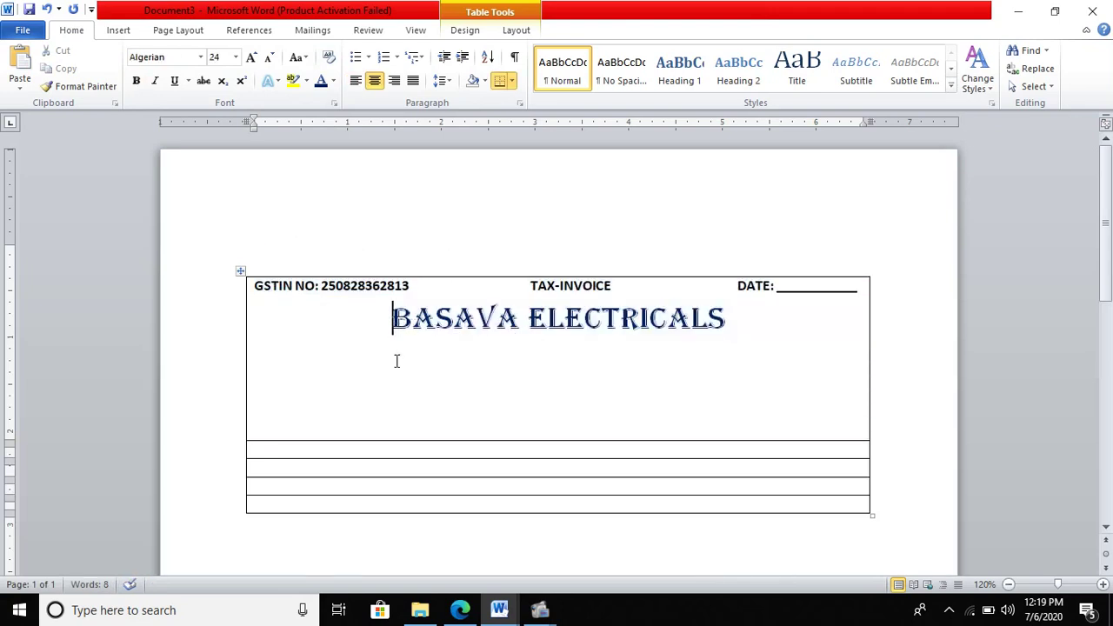
Delete the surplus blank lines in the header cell and start a new line after BASAVA ELECTRICALS
{"action": "left_click", "coordinate": [423, 376]}
{"action": "left_click", "coordinate": [292, 410]}
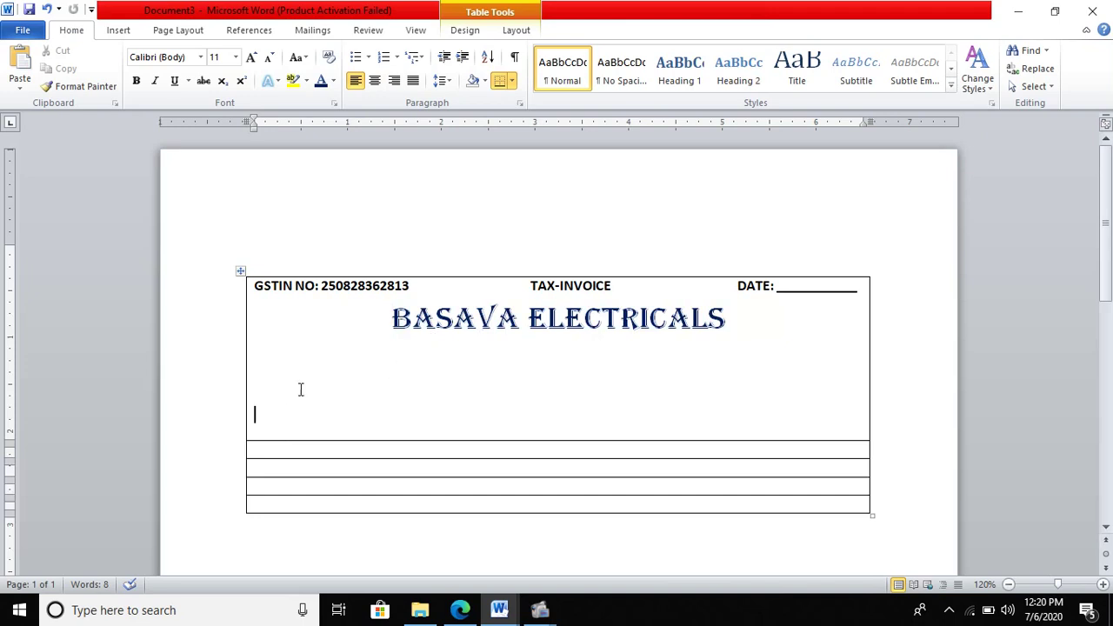
{"action": "left_click", "coordinate": [271, 388]}
{"action": "key", "text": "Delete"}
{"action": "key", "text": "Delete"}
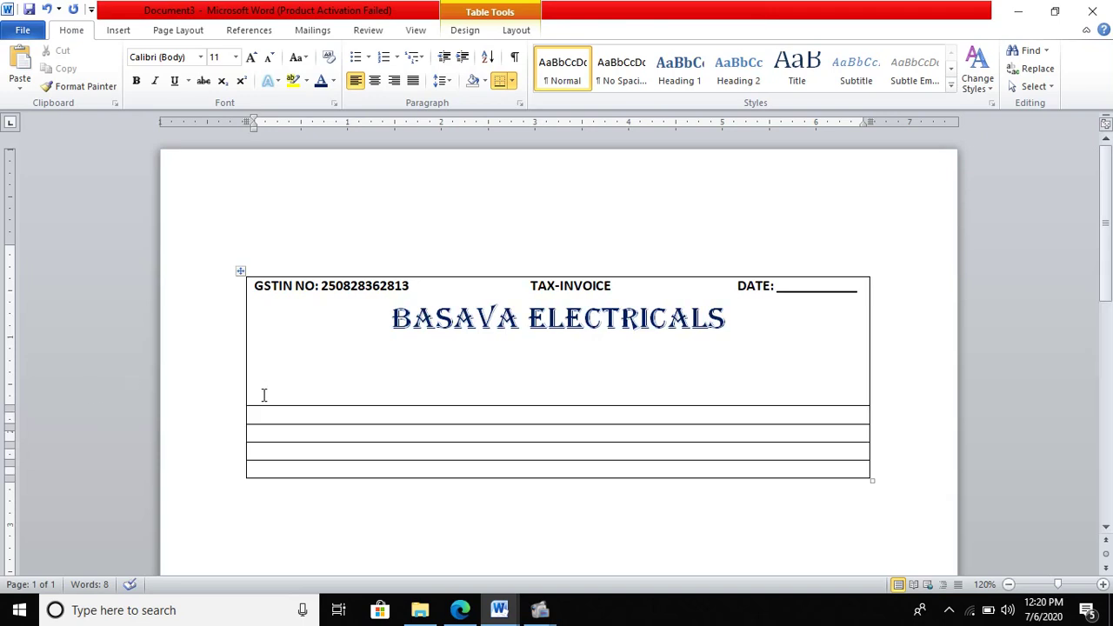
{"action": "key", "text": "Delete"}
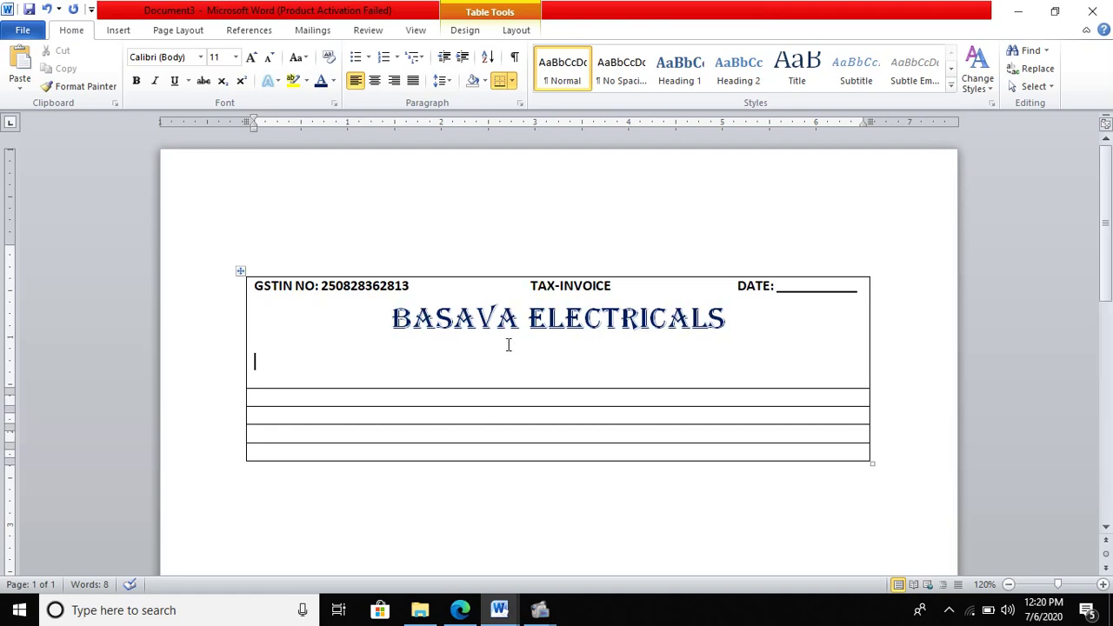
{"action": "left_click", "coordinate": [743, 329]}
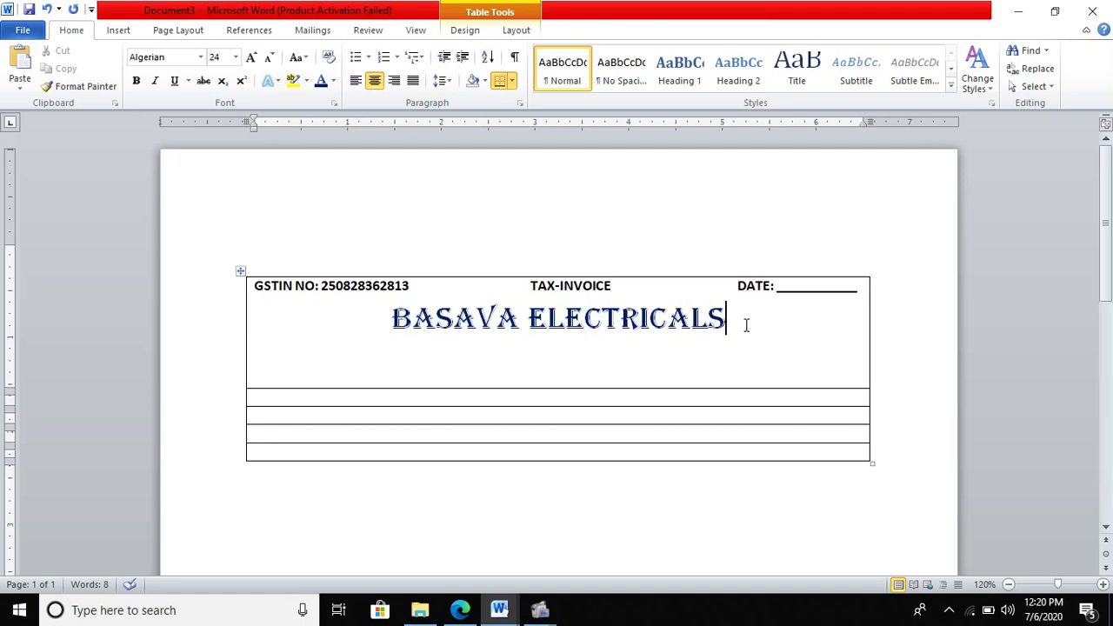
{"action": "key", "text": "Return"}
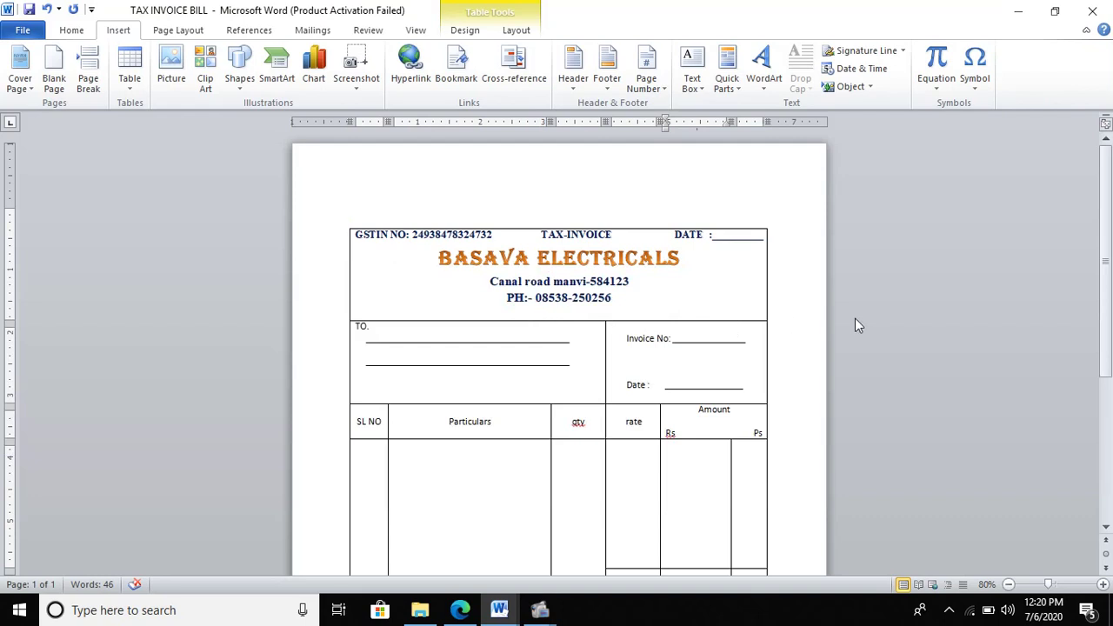
Type the shop's address line below the shop name and shrink it to size 10
{"action": "type", "text": "CA"}
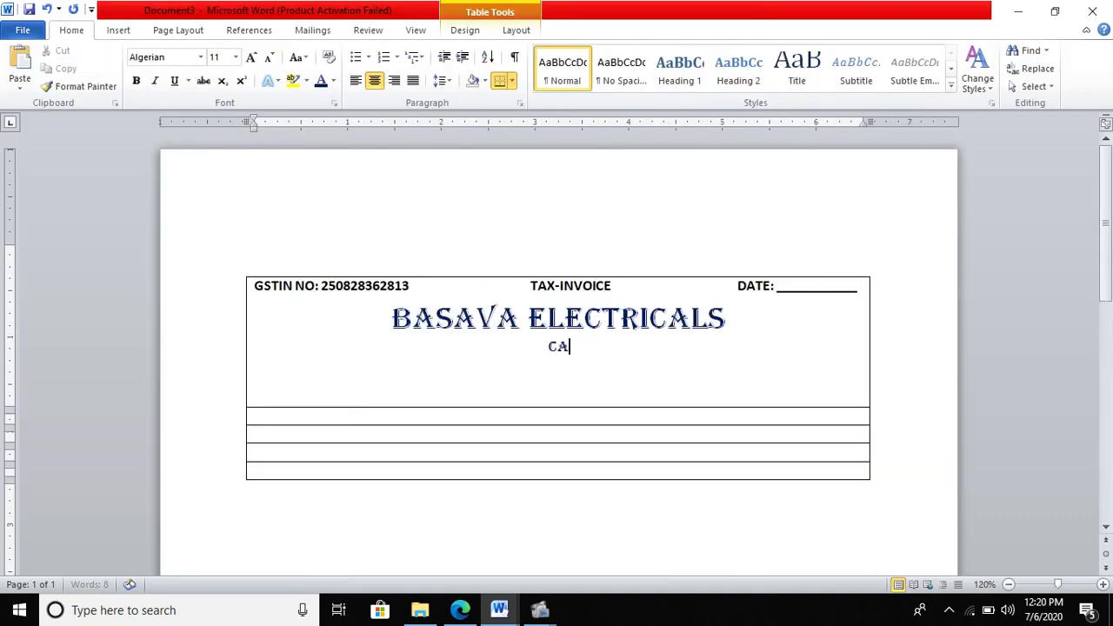
{"action": "type", "text": "NALA"}
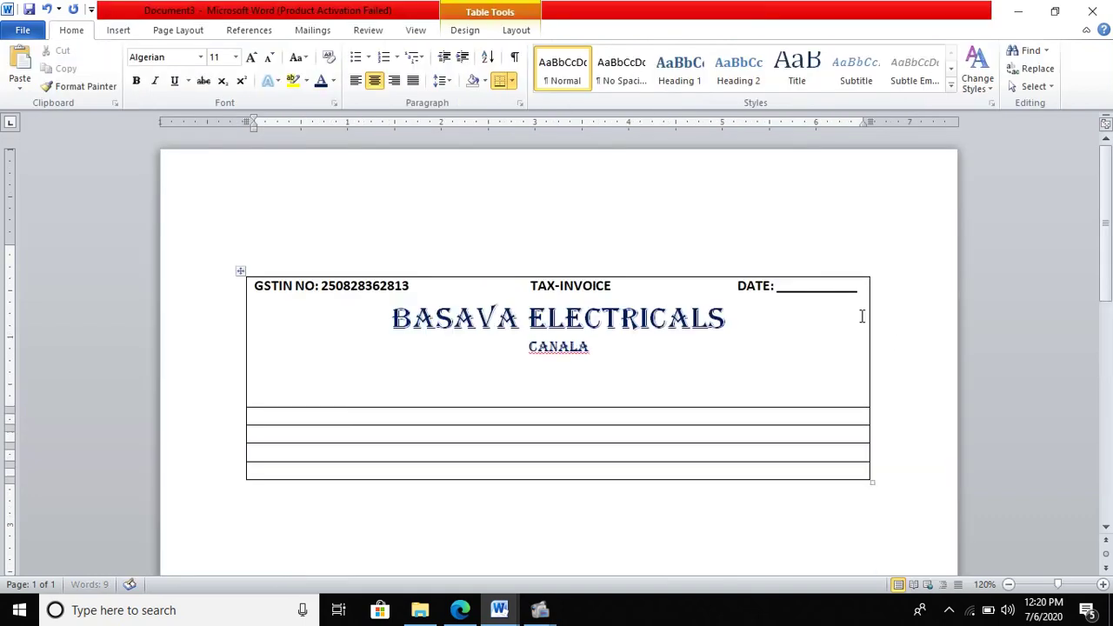
{"action": "type", "text": " ROAD "}
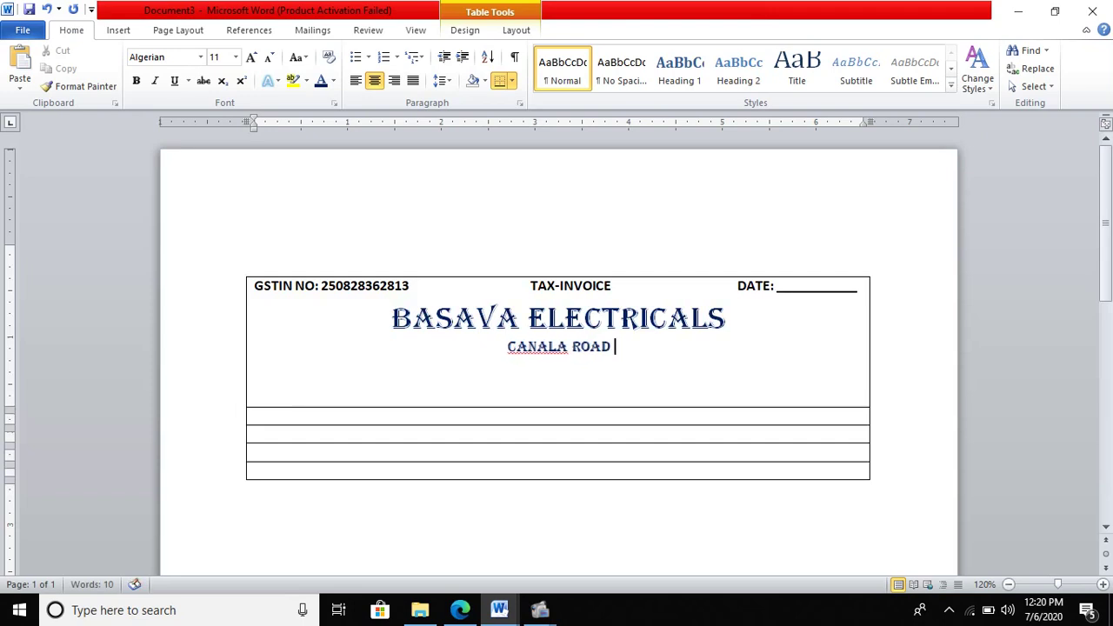
{"action": "type", "text": "MANVI-"}
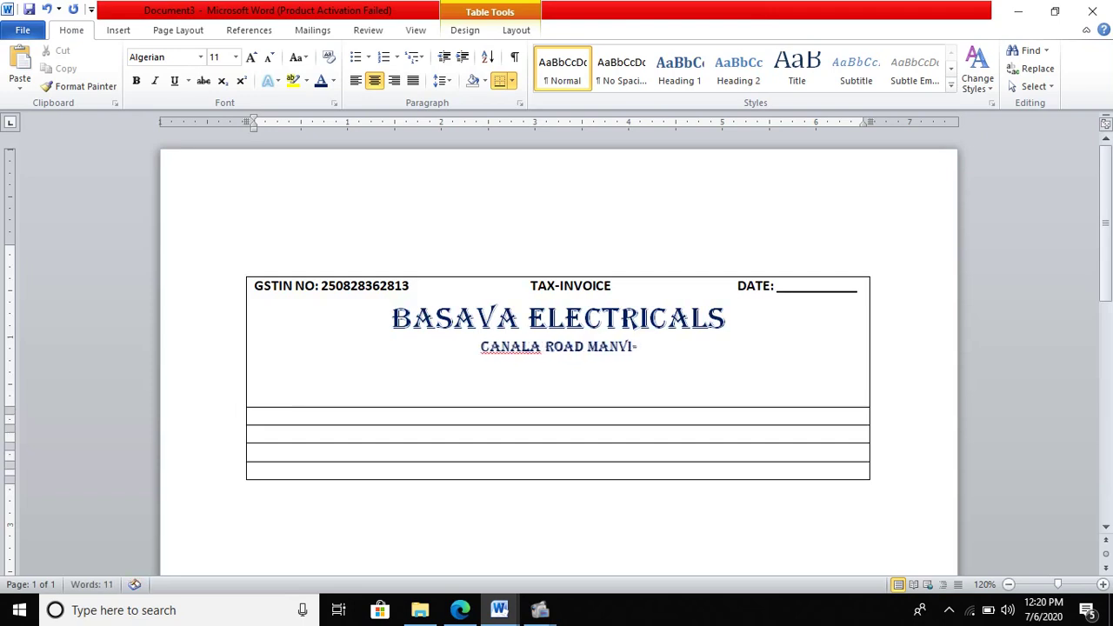
{"action": "type", "text": "5"}
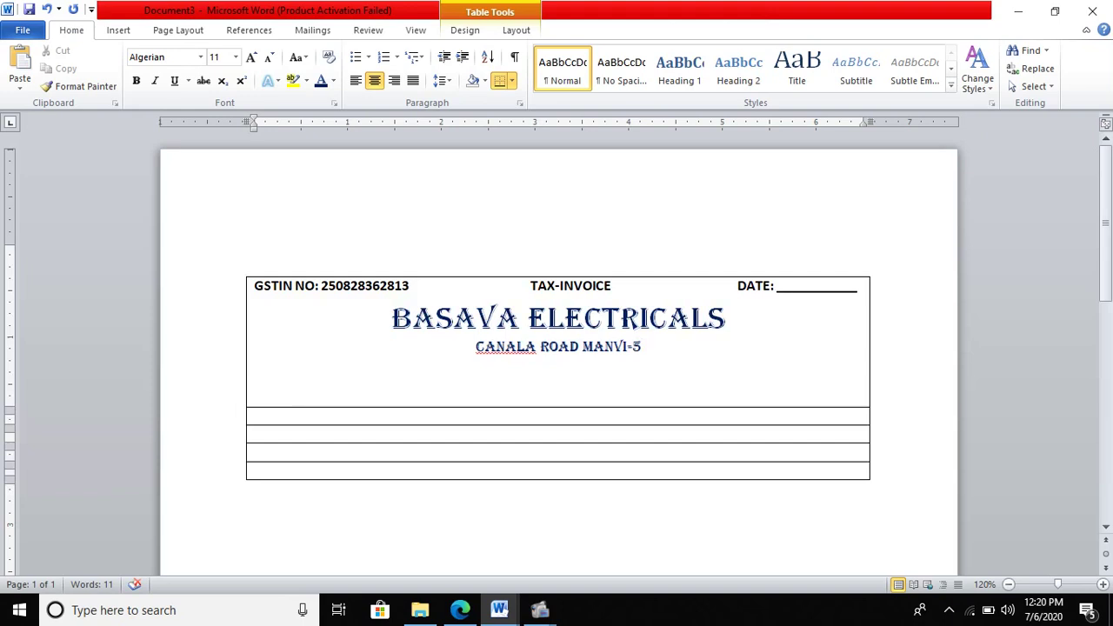
{"action": "type", "text": "84123"}
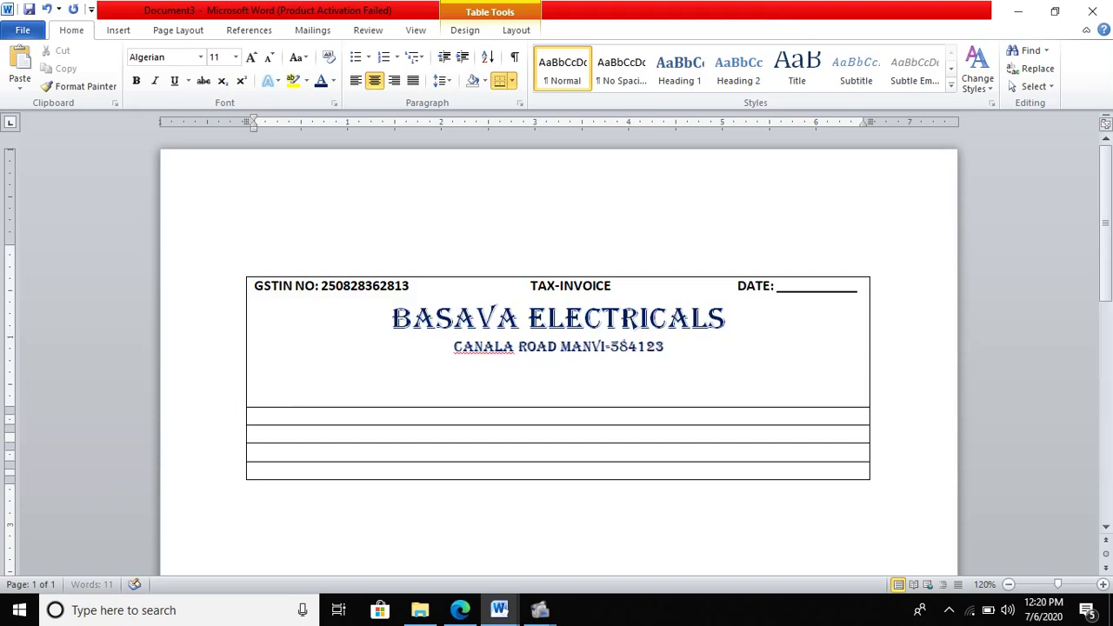
{"action": "left_click_drag", "start_coordinate": [666, 347], "coordinate": [458, 349]}
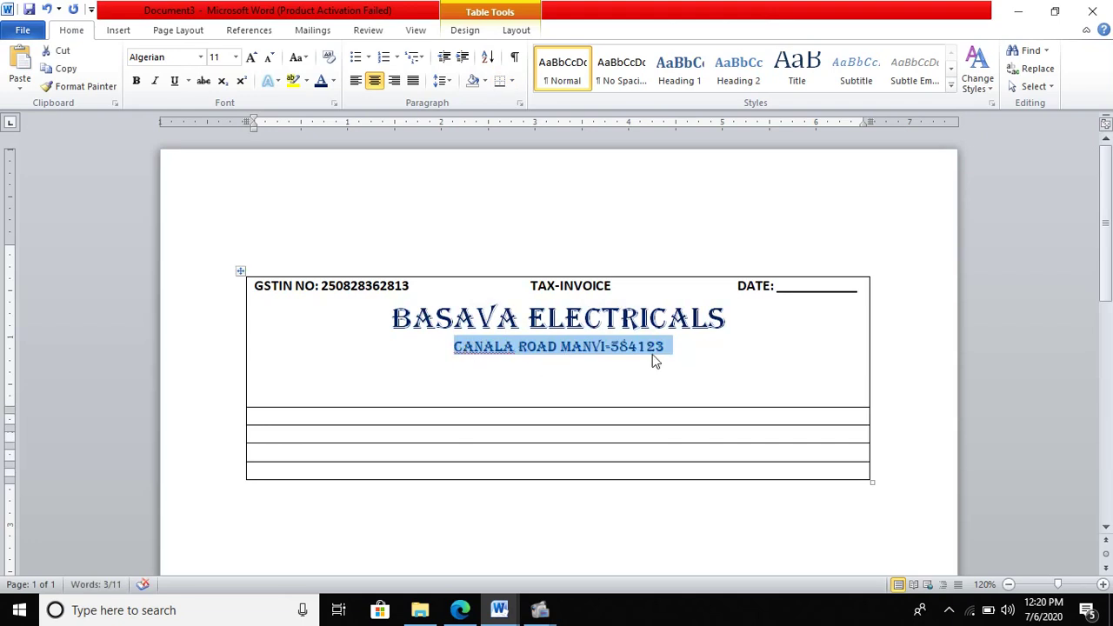
{"action": "key", "text": "ctrl+bracketleft"}
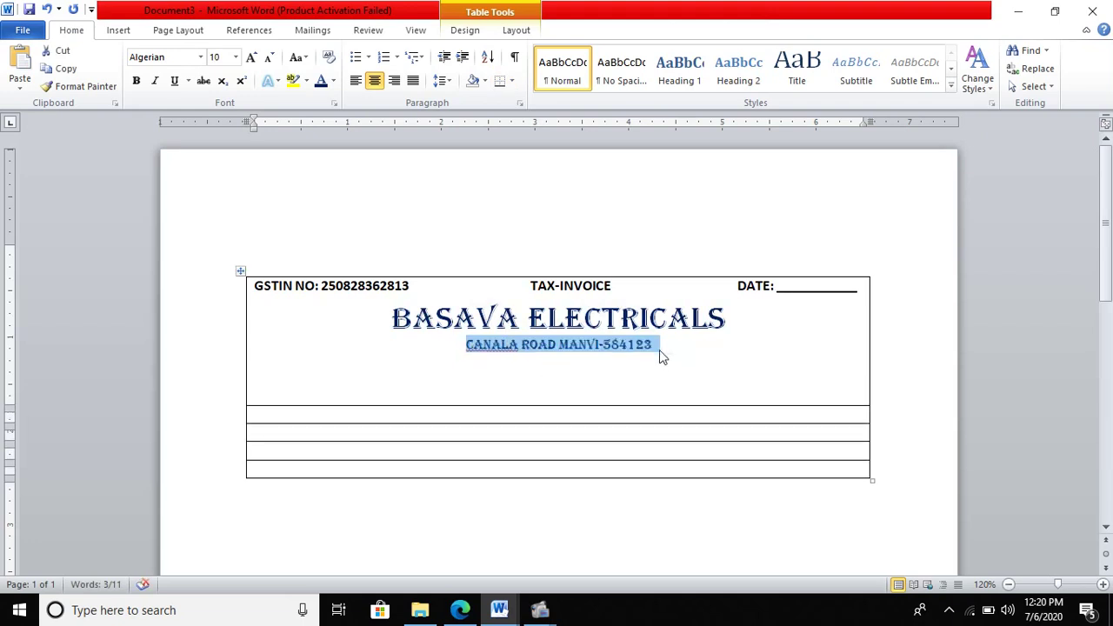
{"action": "left_click", "coordinate": [697, 349]}
Add a 'PH :-' line with the shop's phone number below the address
{"action": "key", "text": "Return"}
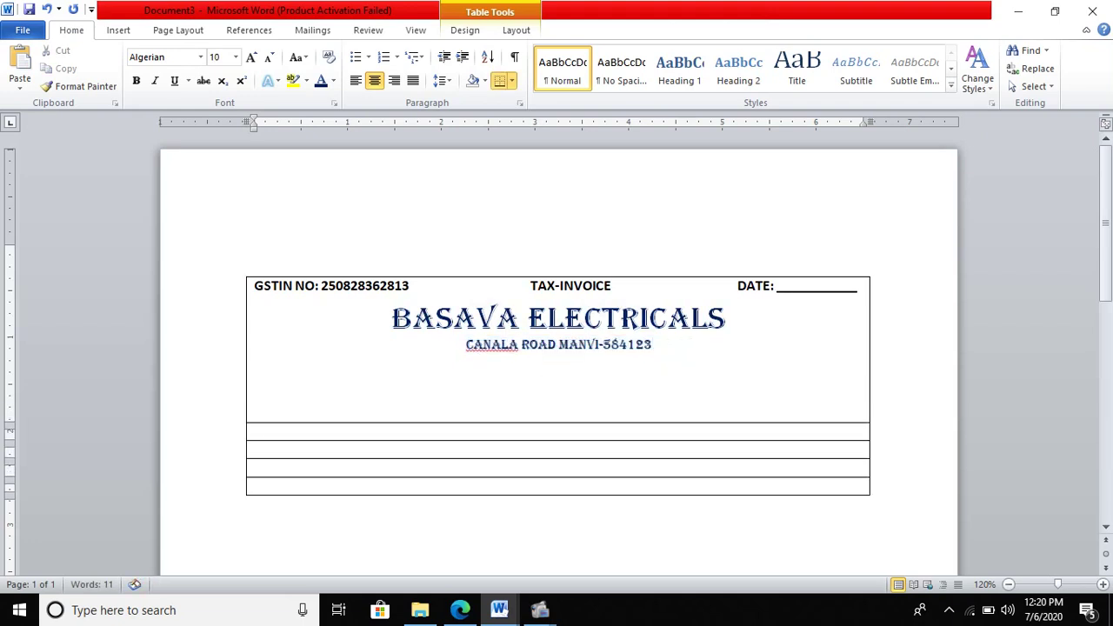
{"action": "type", "text": "PHO"}
{"action": "key", "text": "BackSpace"}
{"action": "type", "text": ":"}
{"action": "type", "text": "-"}
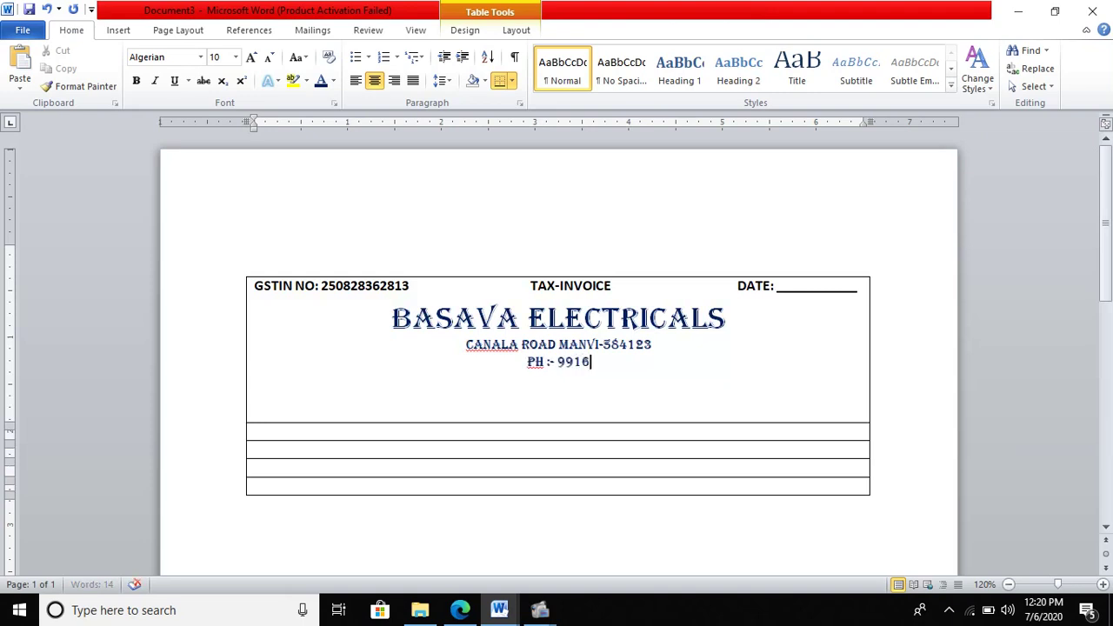
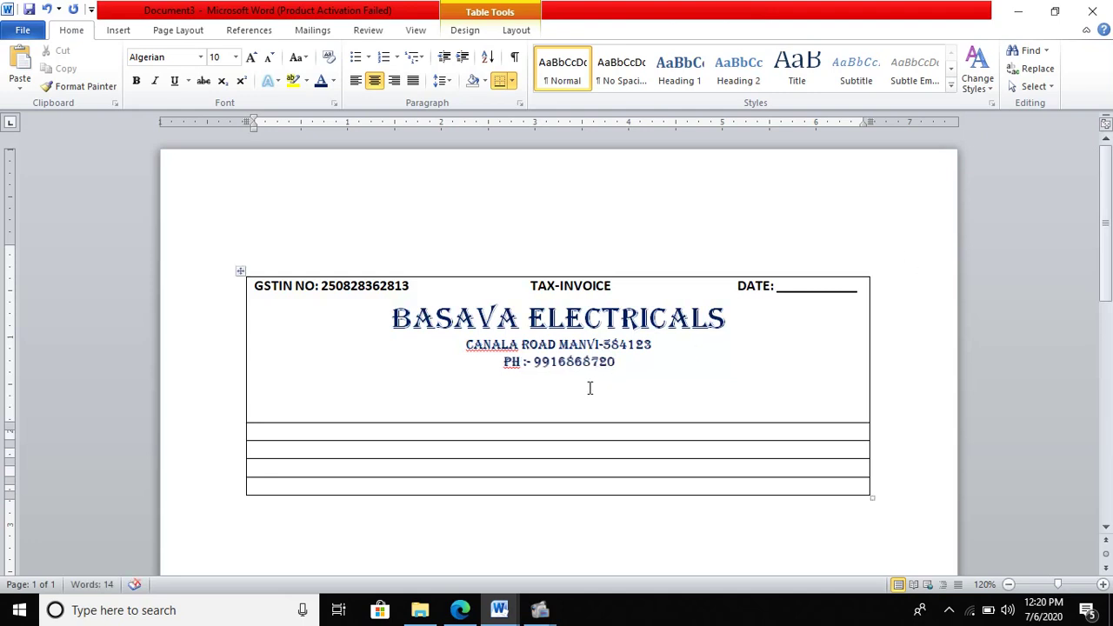
{"action": "left_click", "coordinate": [588, 387]}
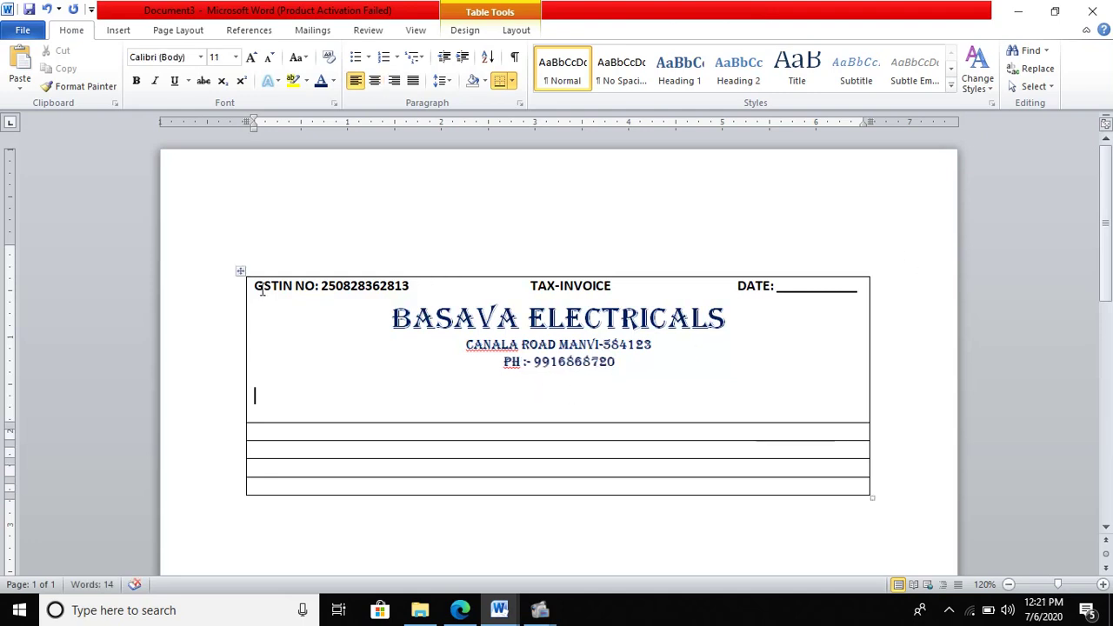
Apply 1.15 line spacing to the header text and delete the blank lines under the phone number
{"action": "mouse_move", "coordinate": [254, 285]}
{"action": "left_mouse_down"}
{"action": "mouse_move", "coordinate": [619, 313]}
{"action": "mouse_move", "coordinate": [703, 365]}
{"action": "left_mouse_up"}
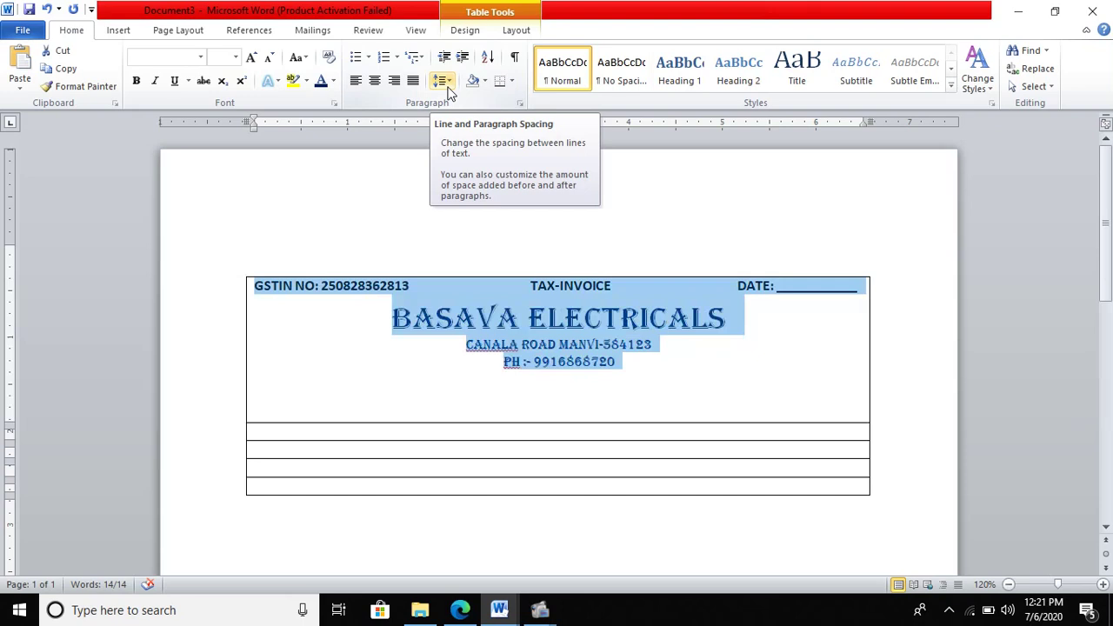
{"action": "left_click", "coordinate": [448, 87]}
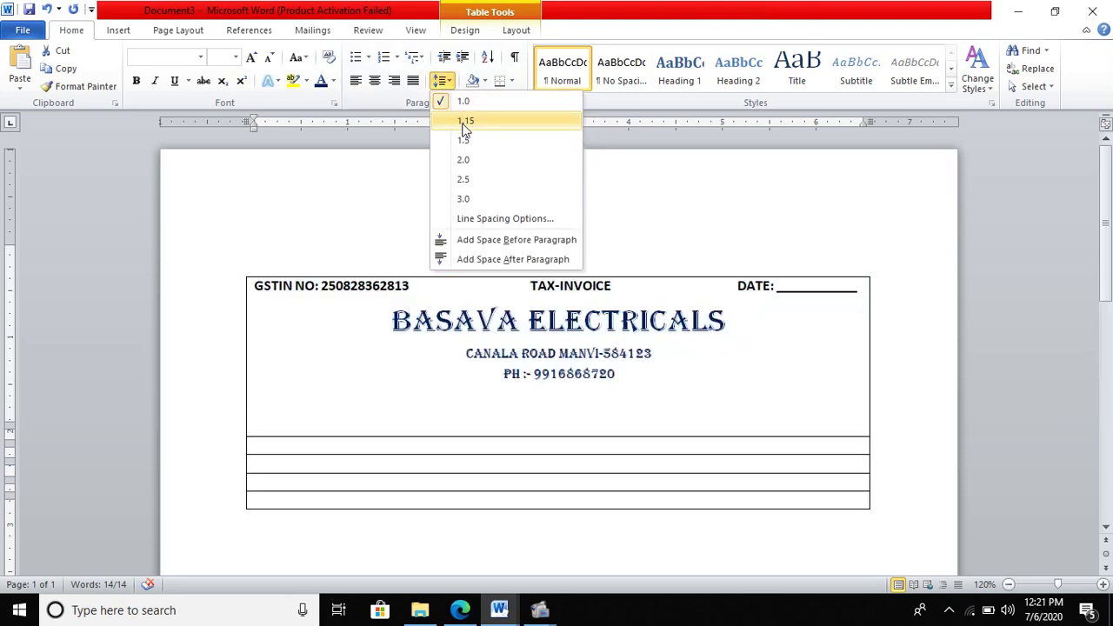
{"action": "left_click", "coordinate": [464, 124]}
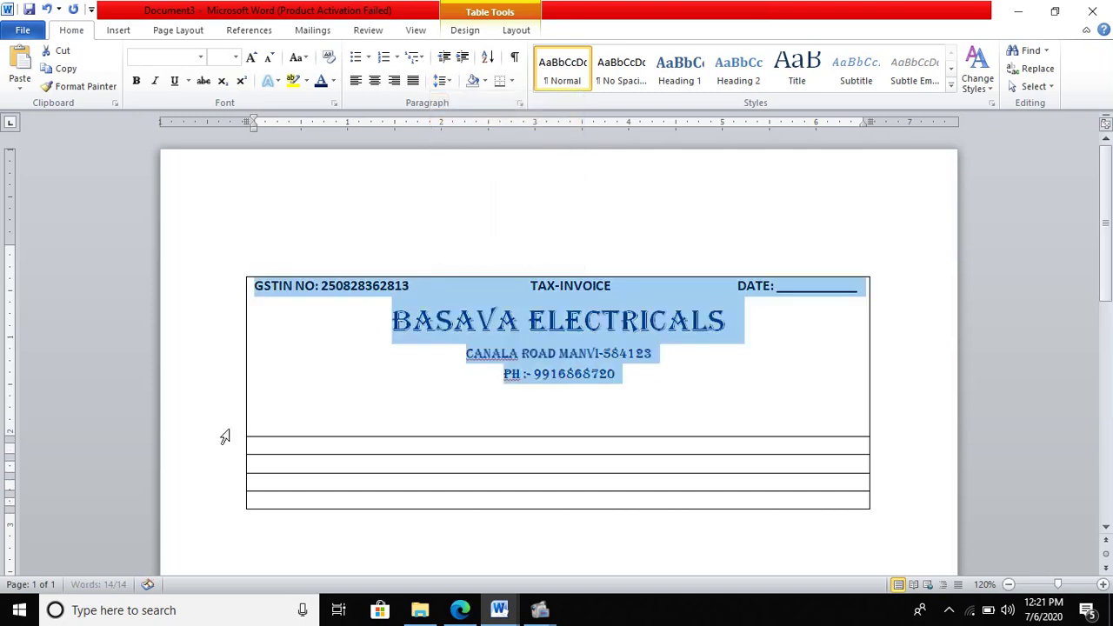
{"action": "left_click", "coordinate": [490, 412]}
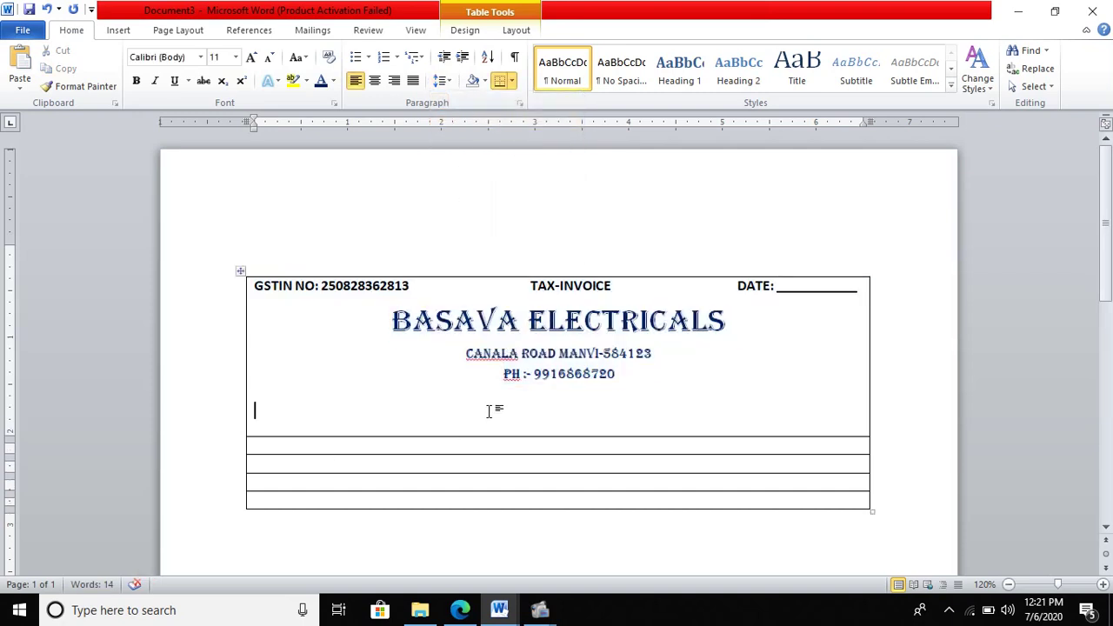
{"action": "key", "text": "Delete"}
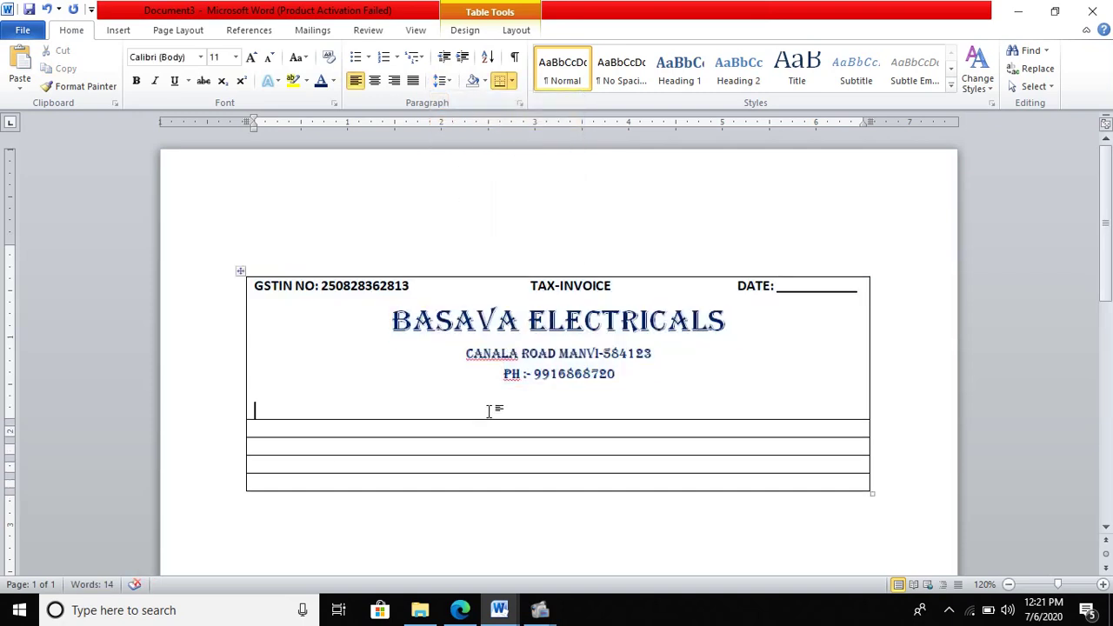
{"action": "key", "text": "Delete"}
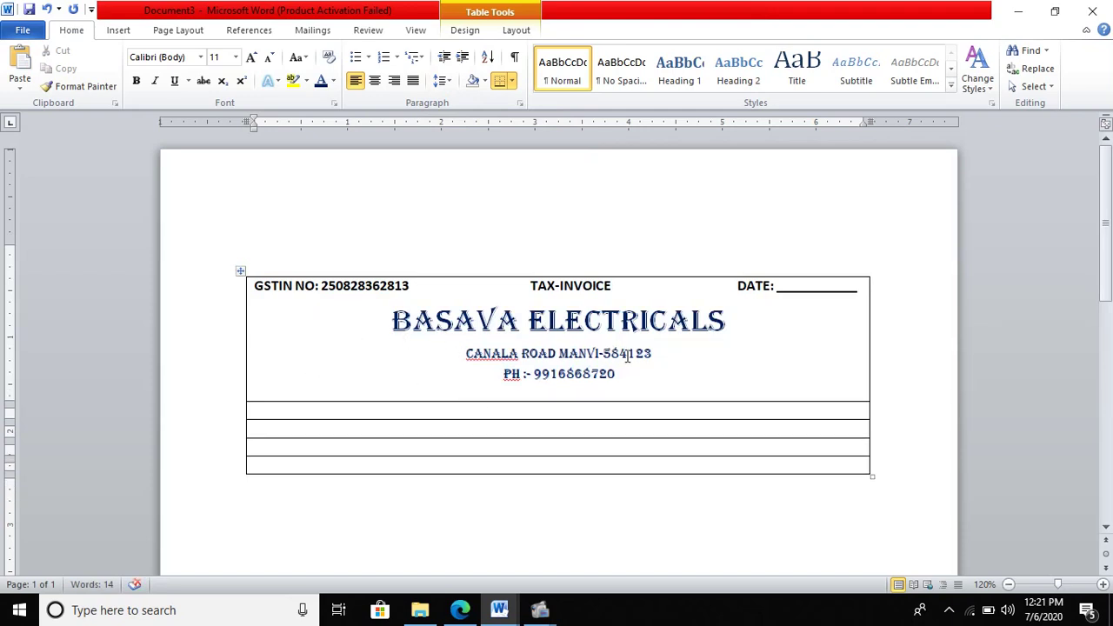
Insert an empty line above GSTIN NO and shrink it to a tiny font size as a spacer
{"action": "left_click", "coordinate": [257, 289]}
{"action": "key", "text": "Return"}
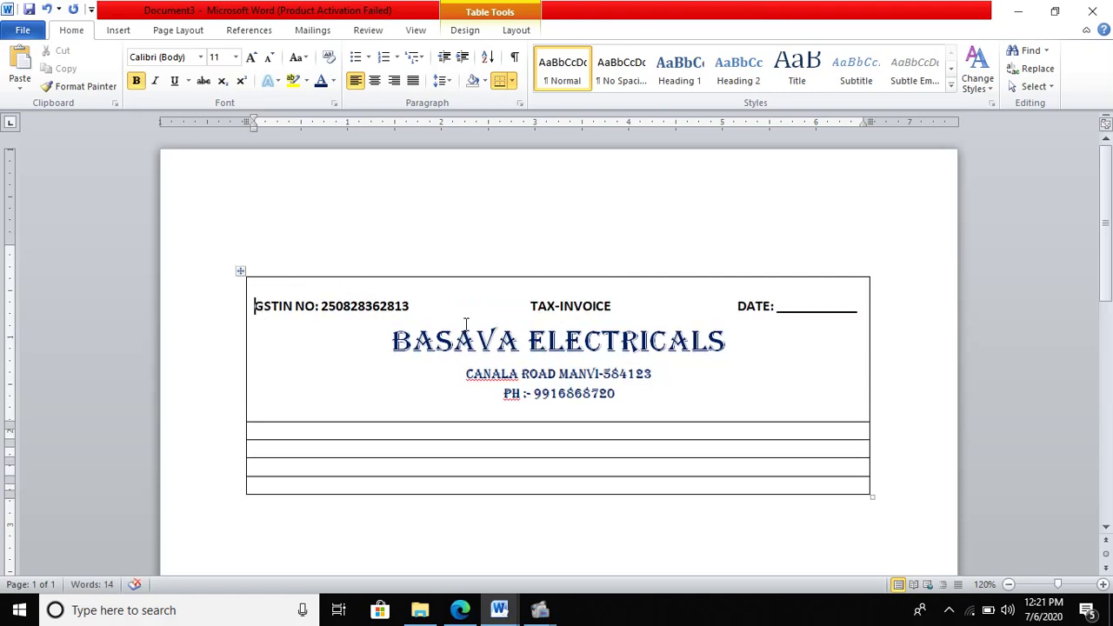
{"action": "left_click", "coordinate": [332, 290]}
{"action": "key", "text": "ctrl+bracketleft"}
{"action": "key", "text": "ctrl+bracketleft"}
{"action": "key", "text": "ctrl+bracketleft"}
{"action": "key", "text": "ctrl+bracketleft"}
{"action": "key", "text": "ctrl+bracketleft"}
{"action": "key", "text": "ctrl+bracketleft"}
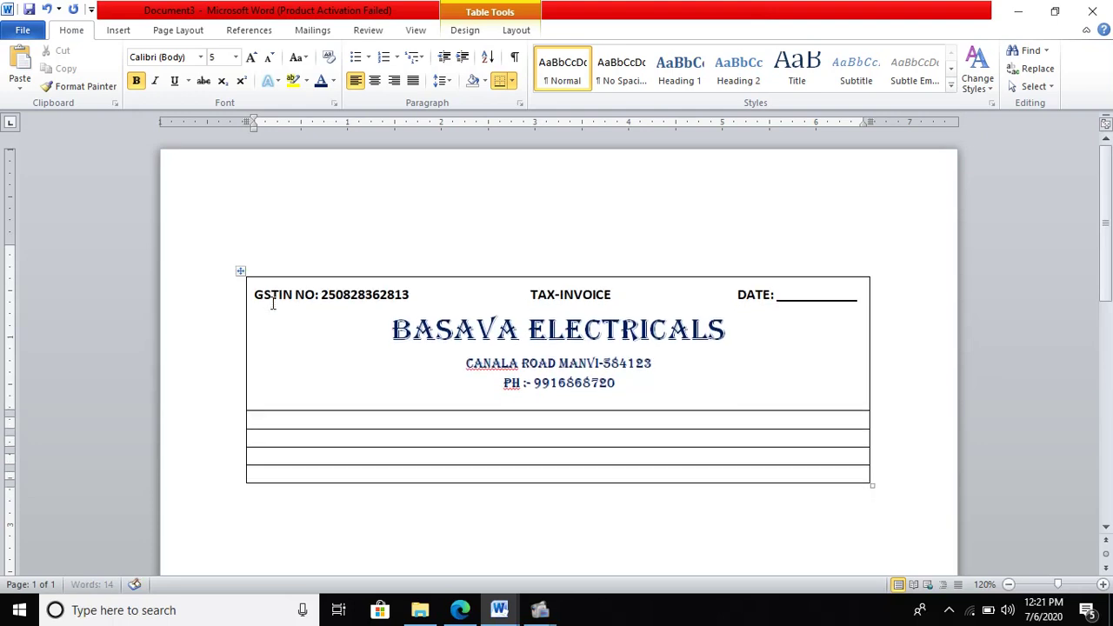
{"action": "key", "text": "ctrl+bracketleft"}
{"action": "key", "text": "ctrl+bracketleft"}
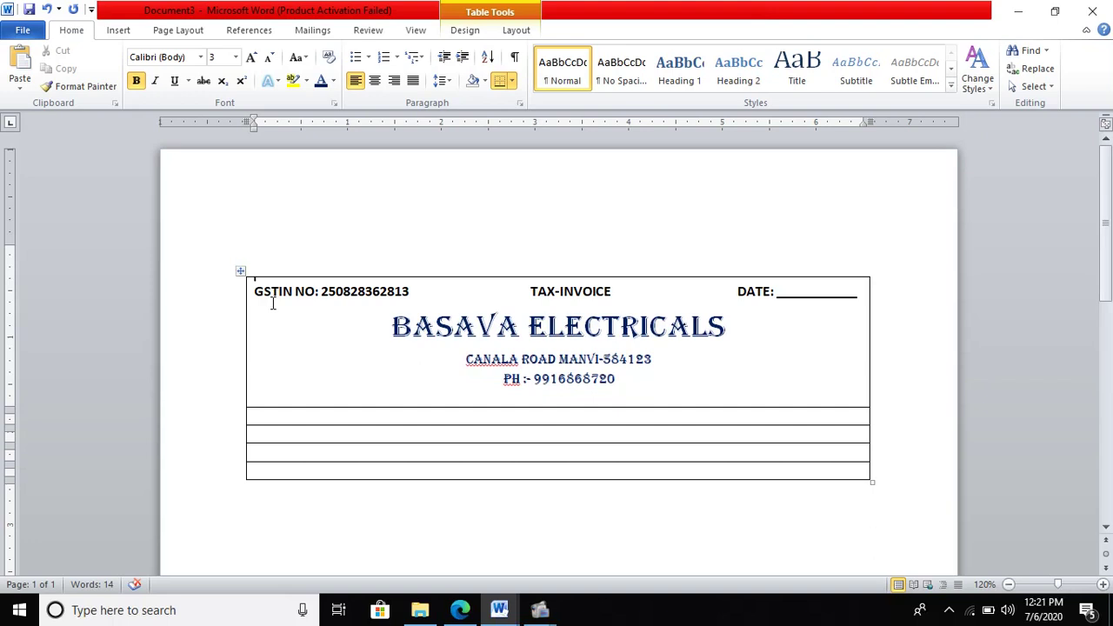
{"action": "key", "text": "ctrl+bracketleft"}
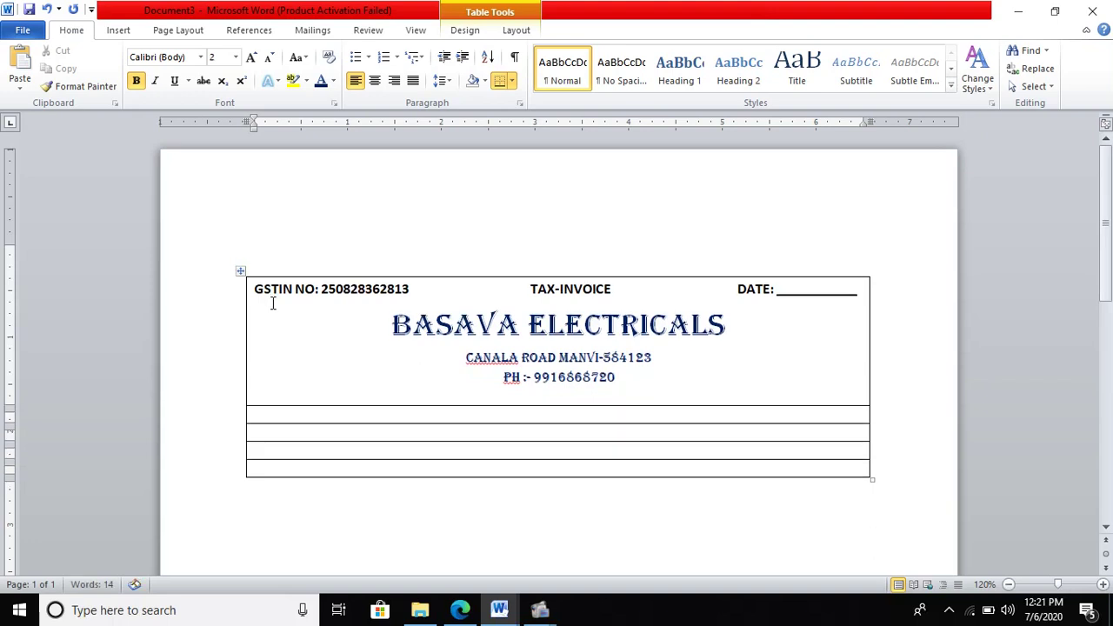
{"action": "left_click", "coordinate": [529, 342]}
Type the label 'To,' in the second table row
{"action": "scroll", "coordinate": [481, 345], "scroll_direction": "down", "scroll_amount": 2}
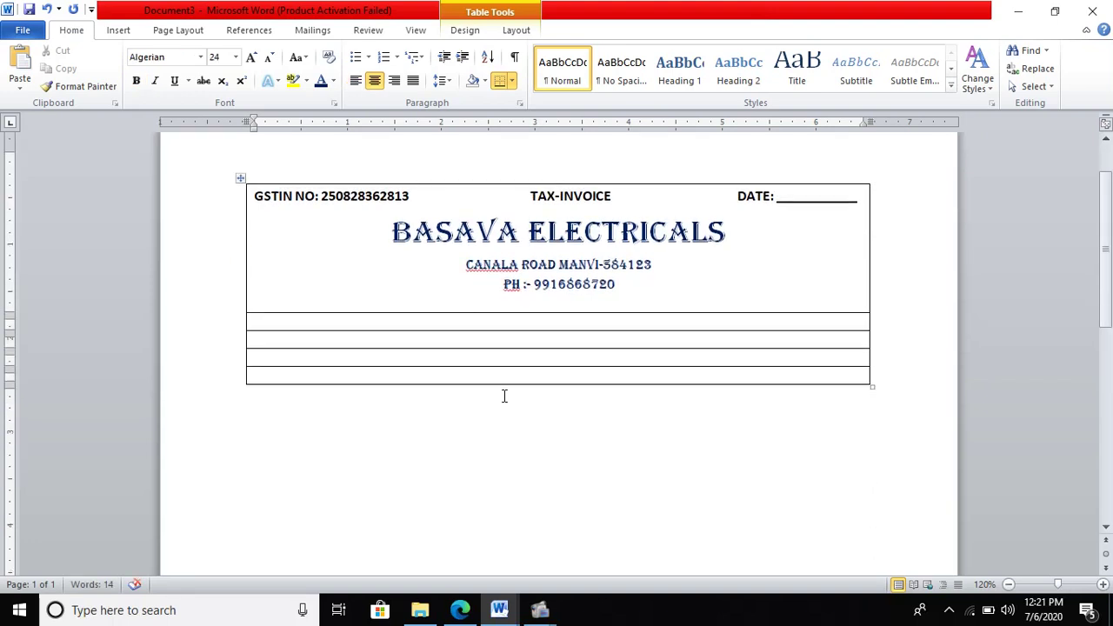
{"action": "left_click", "coordinate": [379, 321]}
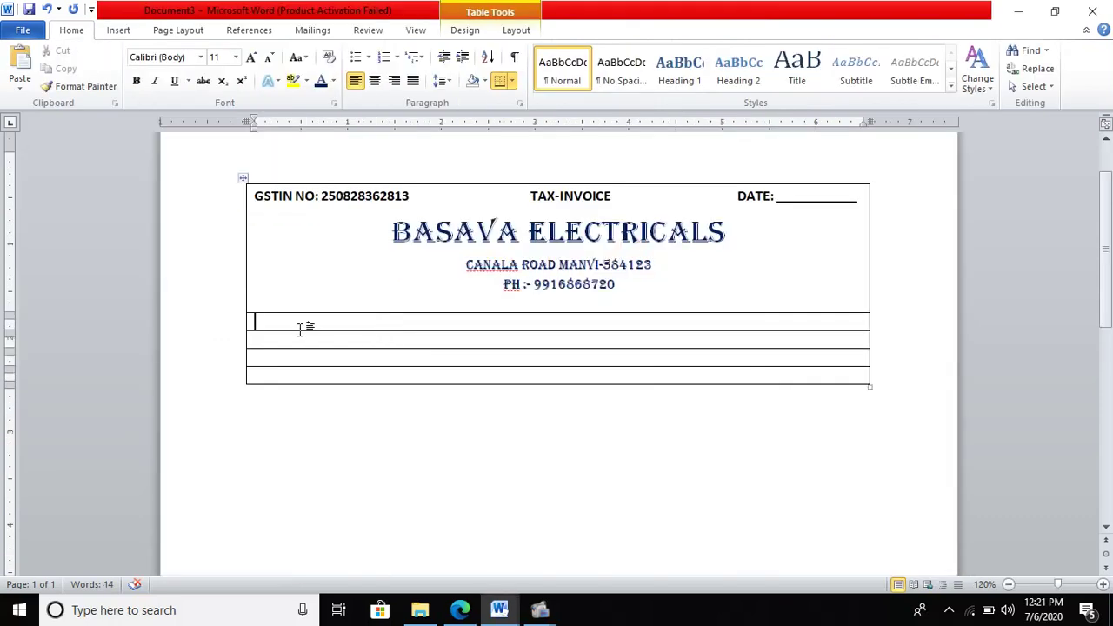
{"action": "type", "text": "To"}
{"action": "key", "text": "BackSpace"}
{"action": "key", "text": "BackSpace"}
{"action": "type", "text": "T"}
{"action": "type", "text": "o"}
{"action": "key", "text": "Return"}
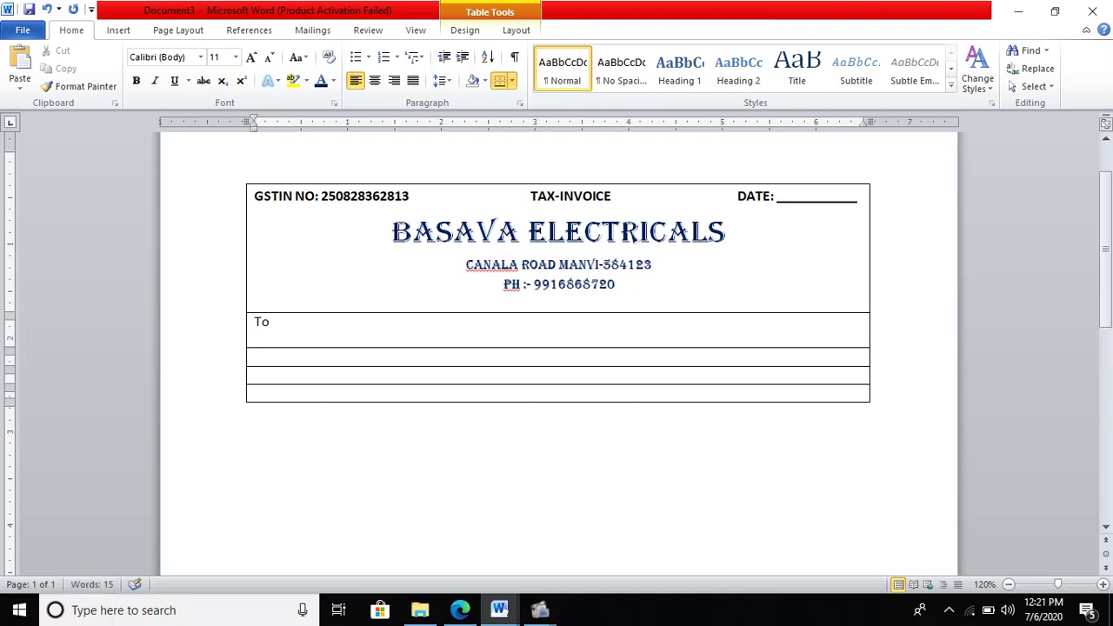
{"action": "left_click", "coordinate": [299, 329]}
{"action": "type", "text": ","}
{"action": "key", "text": "Down"}
Add two underscore blank lines below 'To,' for the customer's details, trimmed to matching lengths
{"action": "type", "text": "_"}
{"action": "type", "text": "_____________________"}
{"action": "type", "text": "_________"}
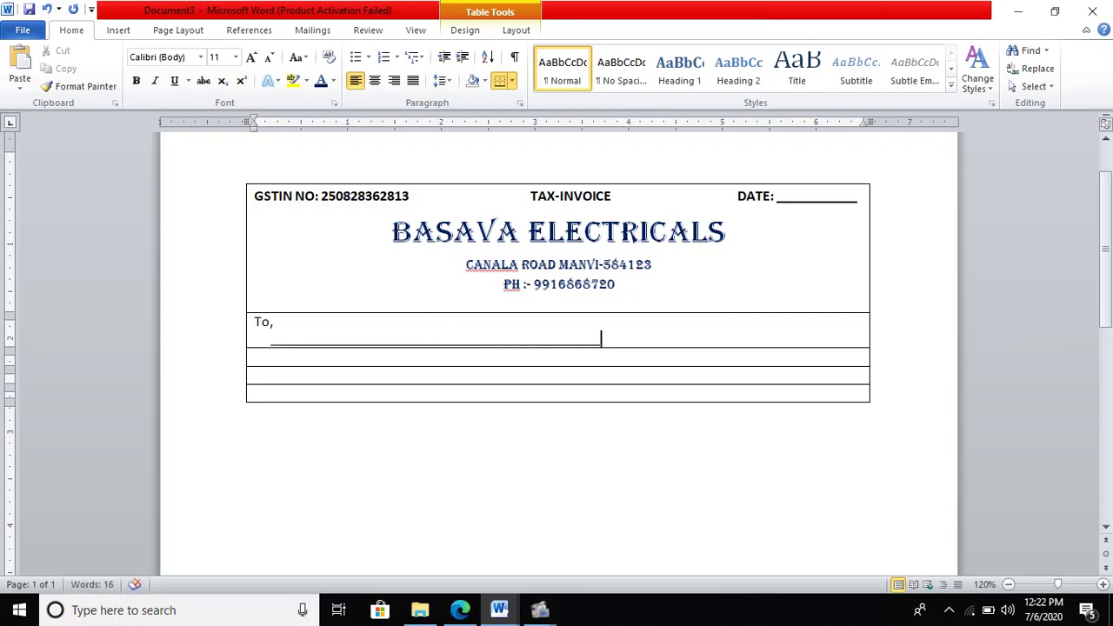
{"action": "key", "text": "BackSpace"}
{"action": "key", "text": "BackSpace"}
{"action": "key", "text": "Return"}
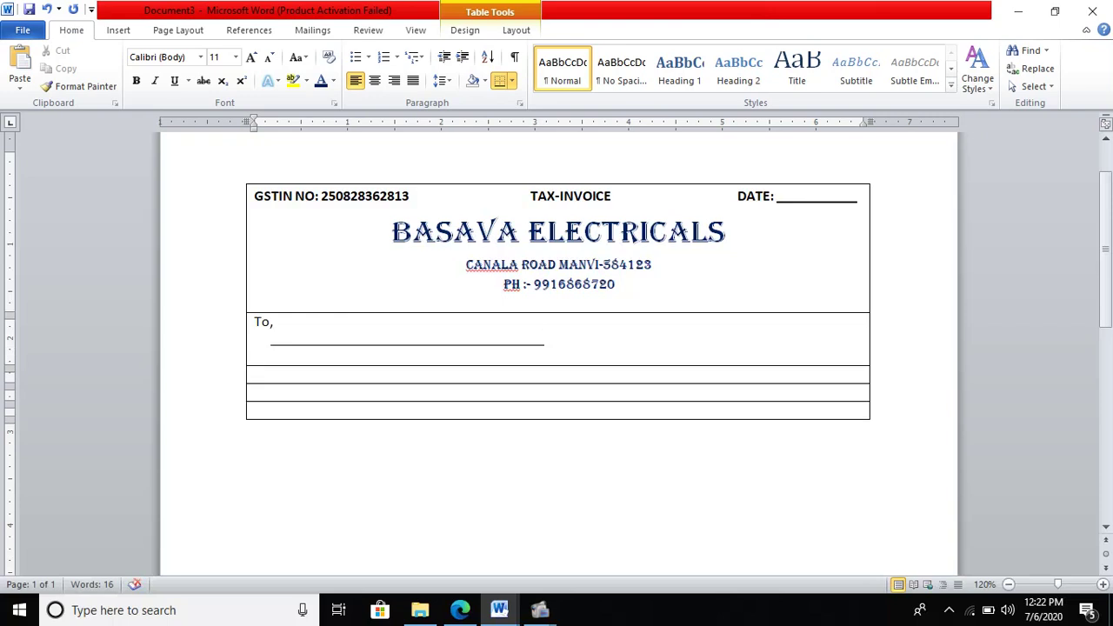
{"action": "key", "text": "Return"}
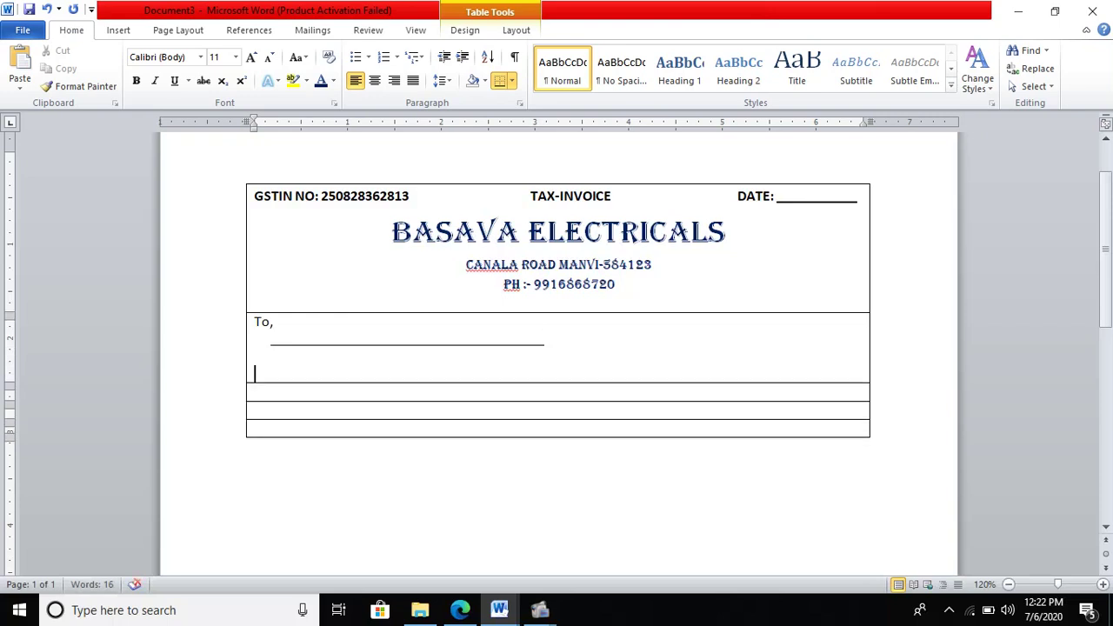
{"action": "key", "text": "Down"}
{"action": "key", "text": "Up"}
{"action": "type", "text": "____________________"}
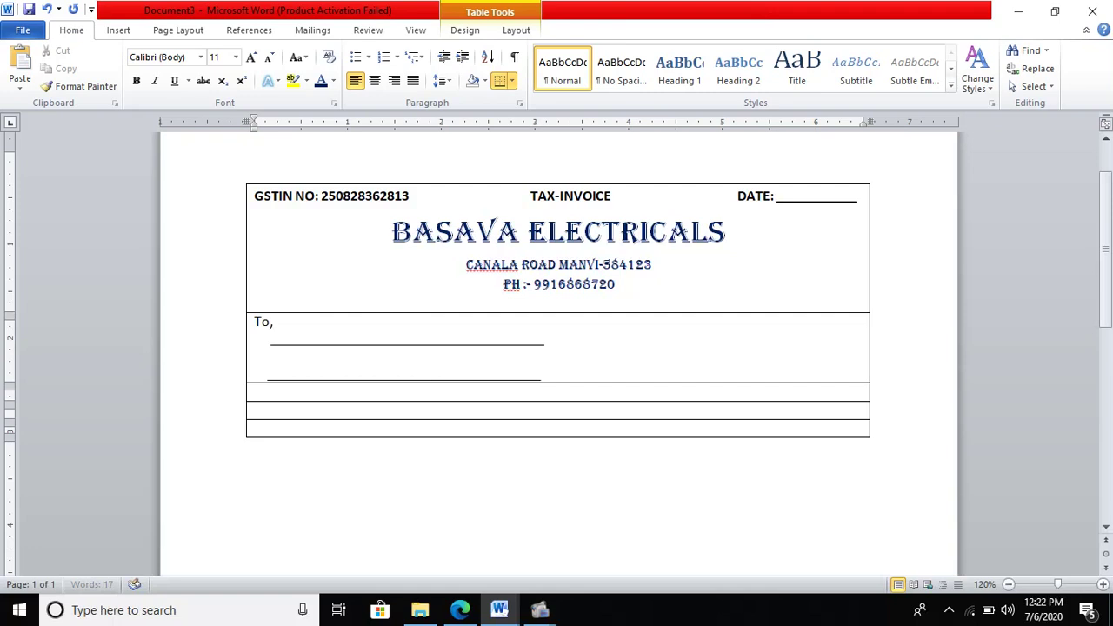
{"action": "type", "text": "___"}
{"action": "key", "text": "BackSpace"}
{"action": "type", "text": "_"}
{"action": "key", "text": "Return"}
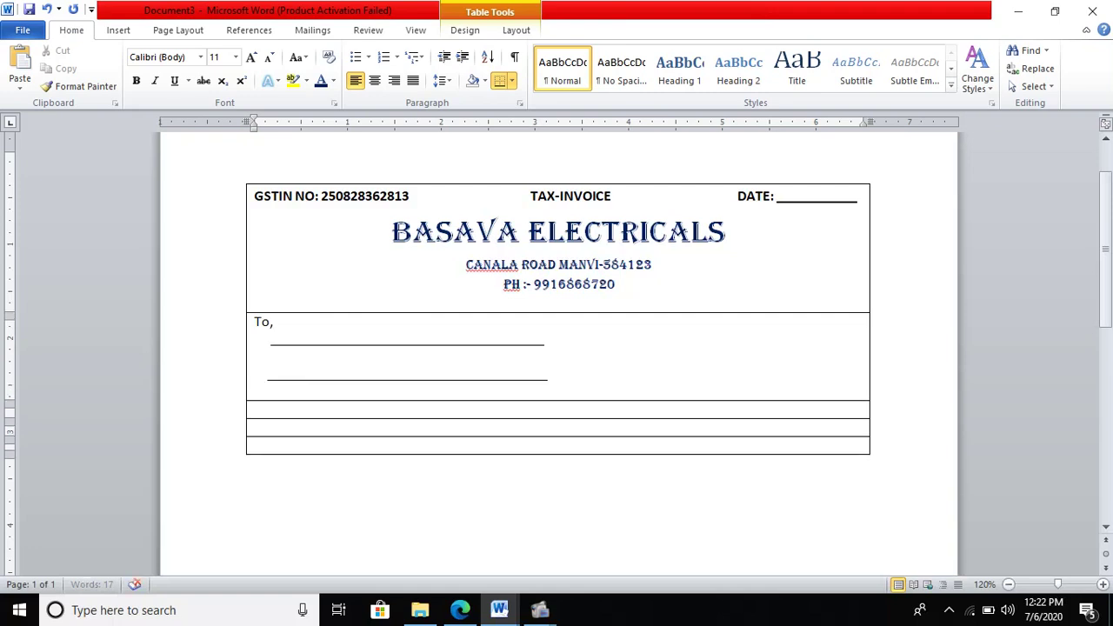
{"action": "left_click", "coordinate": [356, 409]}
{"action": "left_click", "coordinate": [262, 376]}
{"action": "left_click", "coordinate": [557, 380]}
{"action": "key", "text": "BackSpace"}
Move from the Table Tools Layout and Design tabs to the Insert tab
{"action": "left_click", "coordinate": [511, 31]}
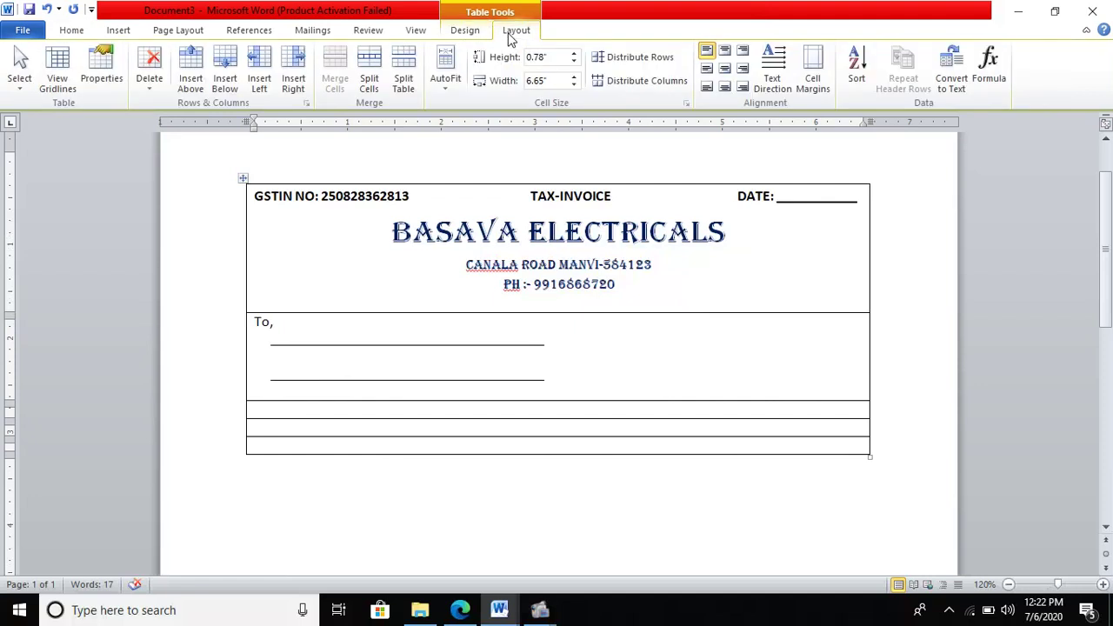
{"action": "left_click", "coordinate": [473, 38]}
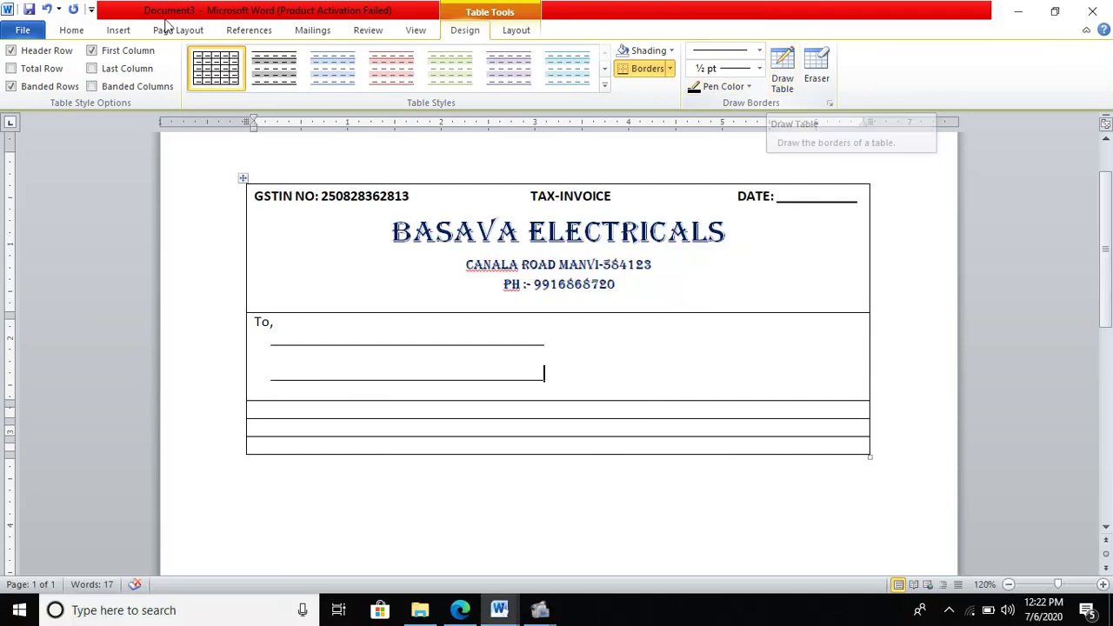
{"action": "left_click", "coordinate": [120, 30]}
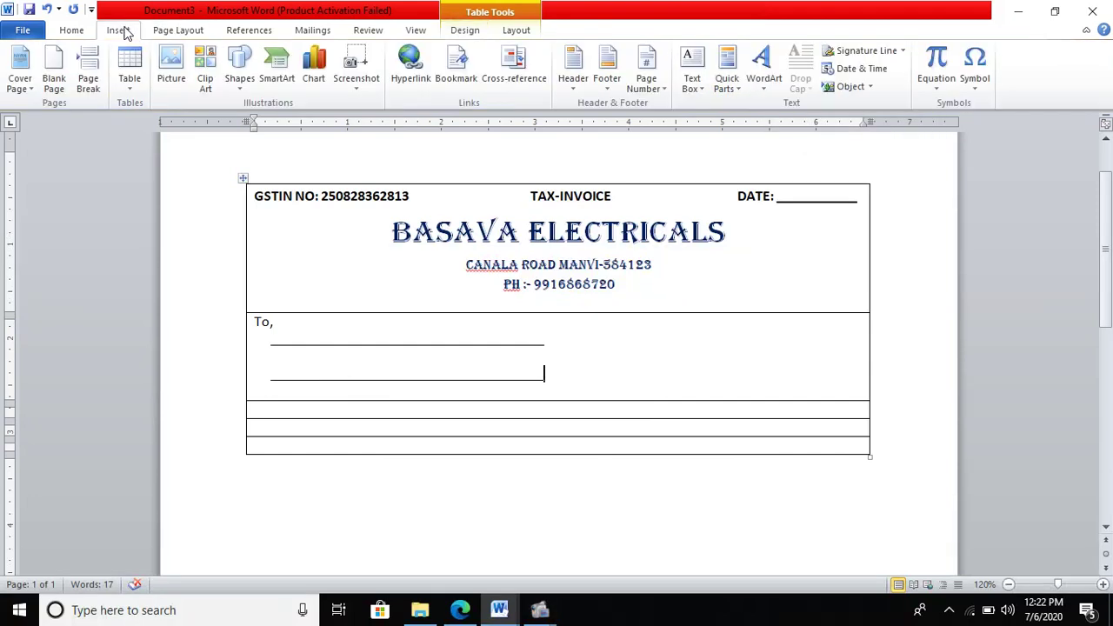
Use Draw Table to add a vertical divider through the To row, then place the caret in the new right cell
{"action": "left_click", "coordinate": [130, 80]}
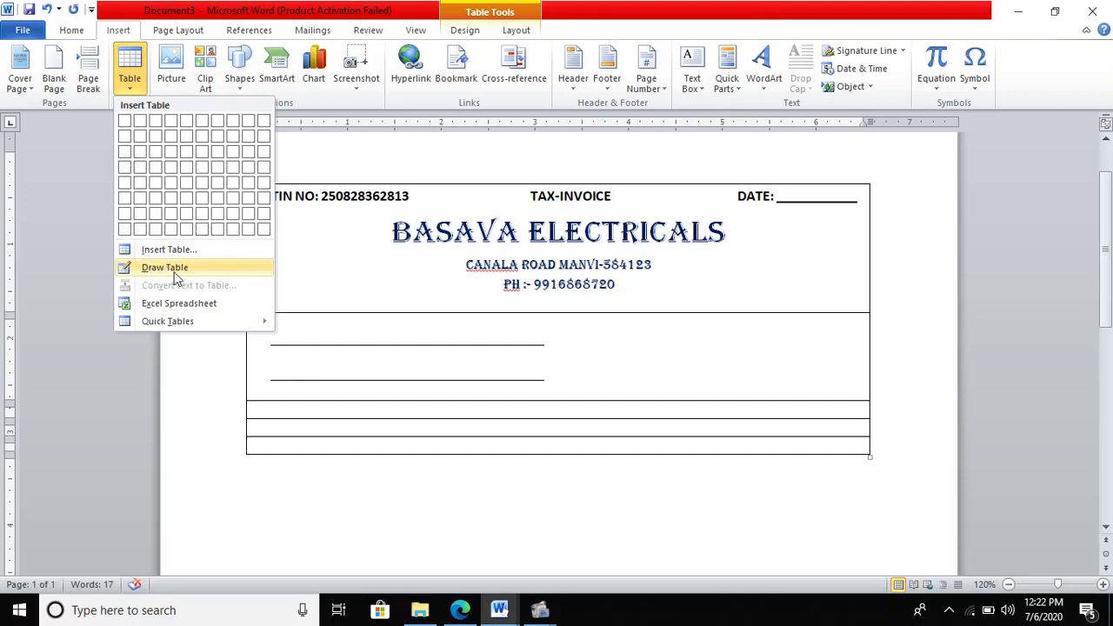
{"action": "left_click", "coordinate": [182, 271]}
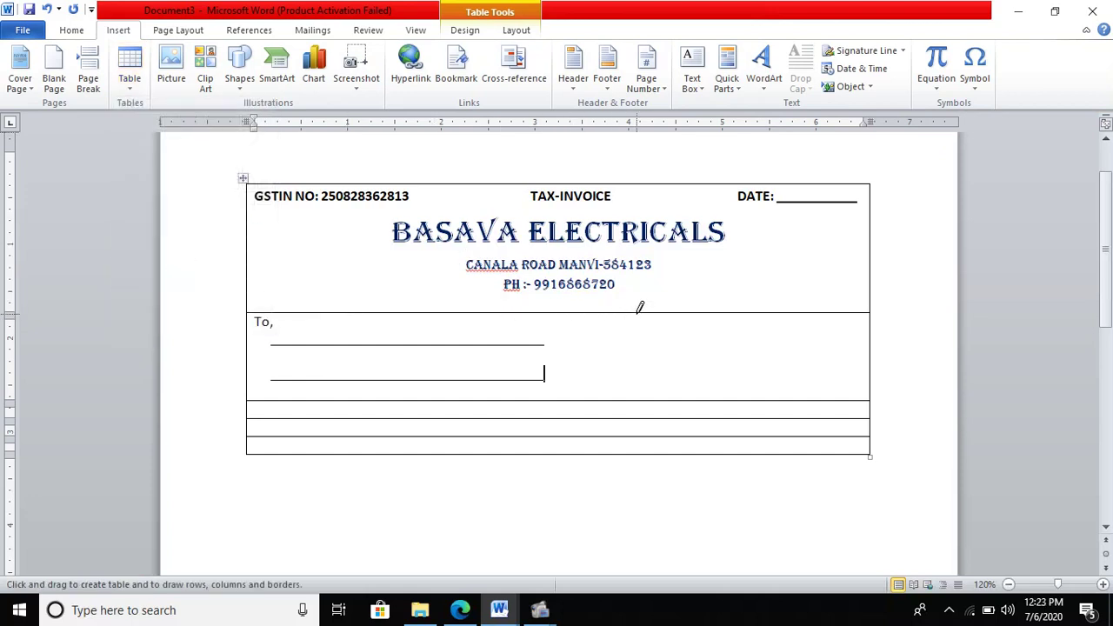
{"action": "left_click_drag", "start_coordinate": [639, 315], "coordinate": [640, 360]}
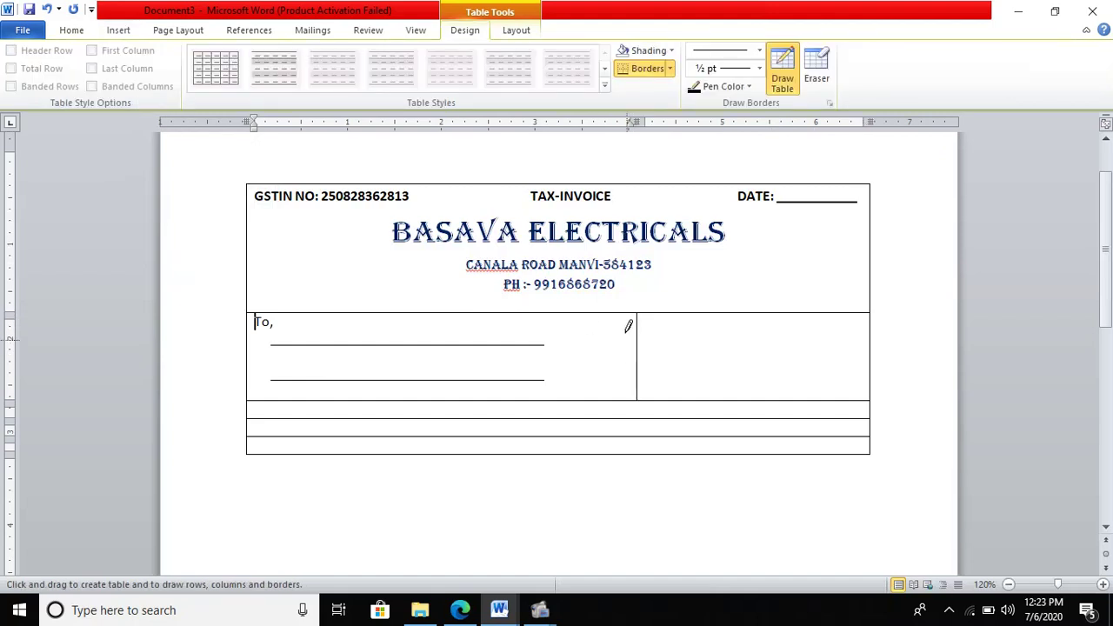
{"action": "left_click", "coordinate": [787, 91]}
{"action": "left_click", "coordinate": [787, 90]}
{"action": "key", "text": "Escape"}
{"action": "left_click", "coordinate": [663, 321]}
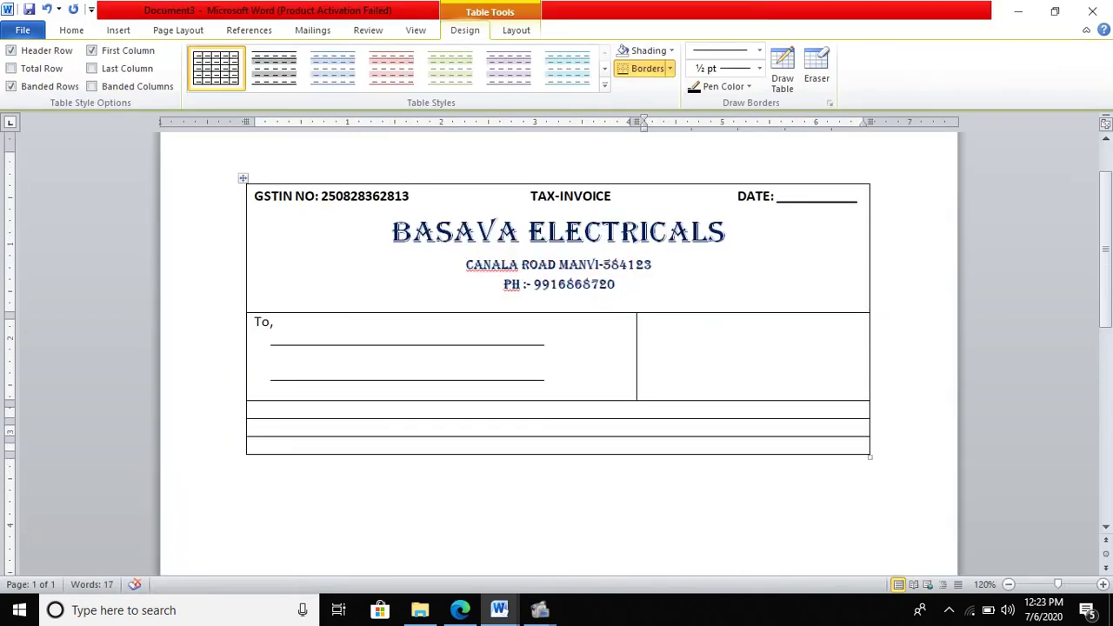
Type 'INVOICE NO:' followed by an underscore blank in the right cell
{"action": "type", "text": "in"}
{"action": "type", "text": "v"}
{"action": "key", "text": "BackSpace"}
{"action": "key", "text": "BackSpace"}
{"action": "key", "text": "BackSpace"}
{"action": "type", "text": "INVOICE N"}
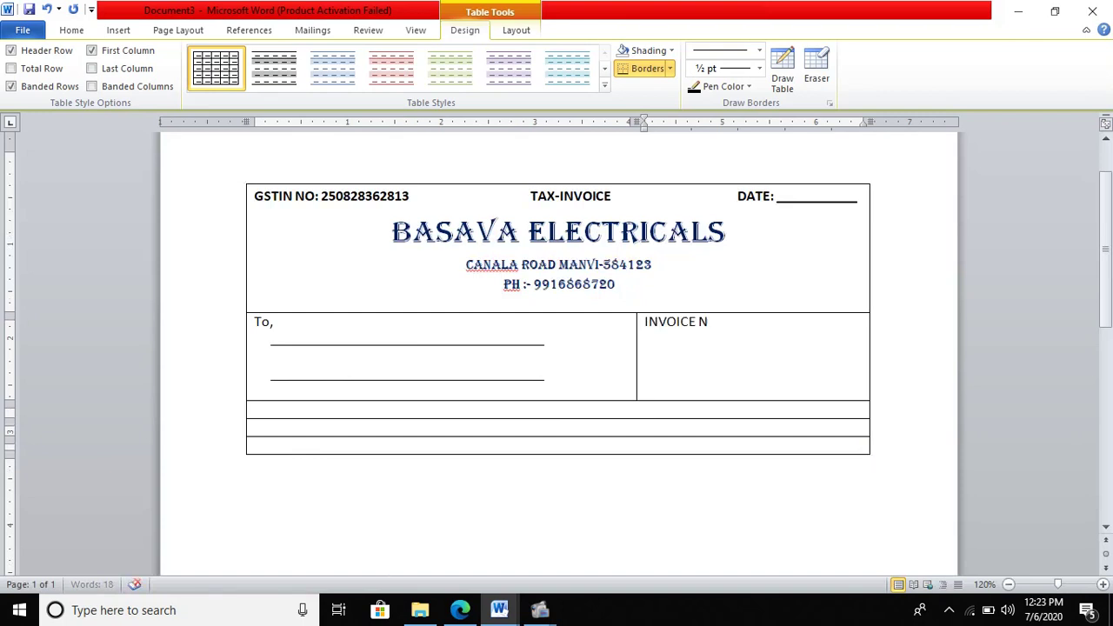
{"action": "type", "text": "O:-"}
{"action": "key", "text": "BackSpace"}
{"action": "type", "text": "_____________"}
{"action": "key", "text": "Return"}
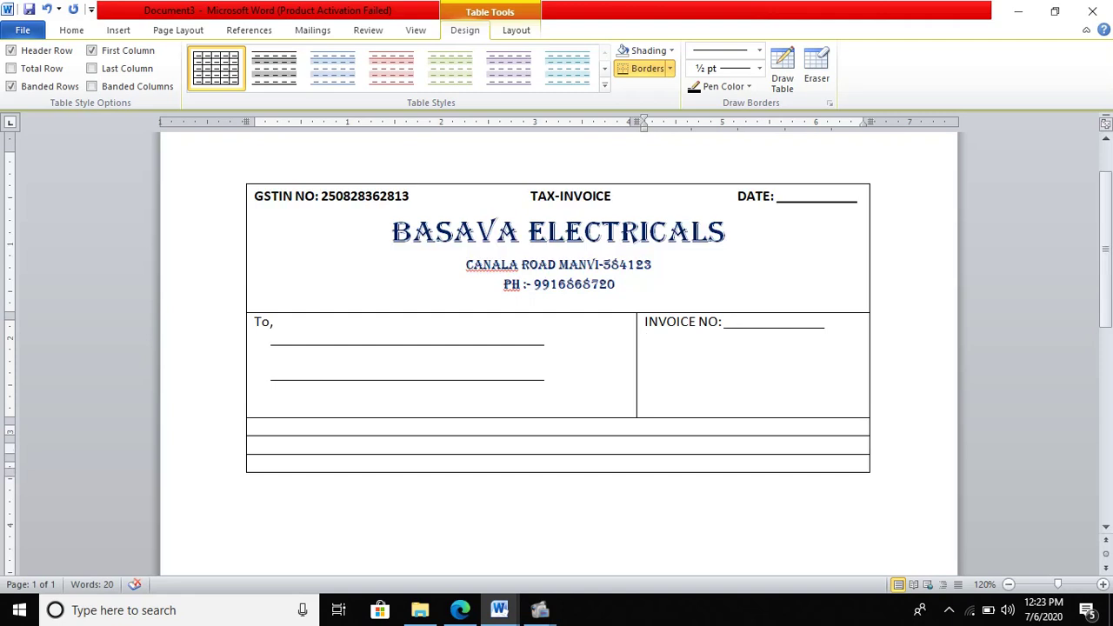
Remove the extra blank lines under the invoice number and type the DATE label
{"action": "left_click", "coordinate": [666, 386]}
{"action": "key", "text": "Return"}
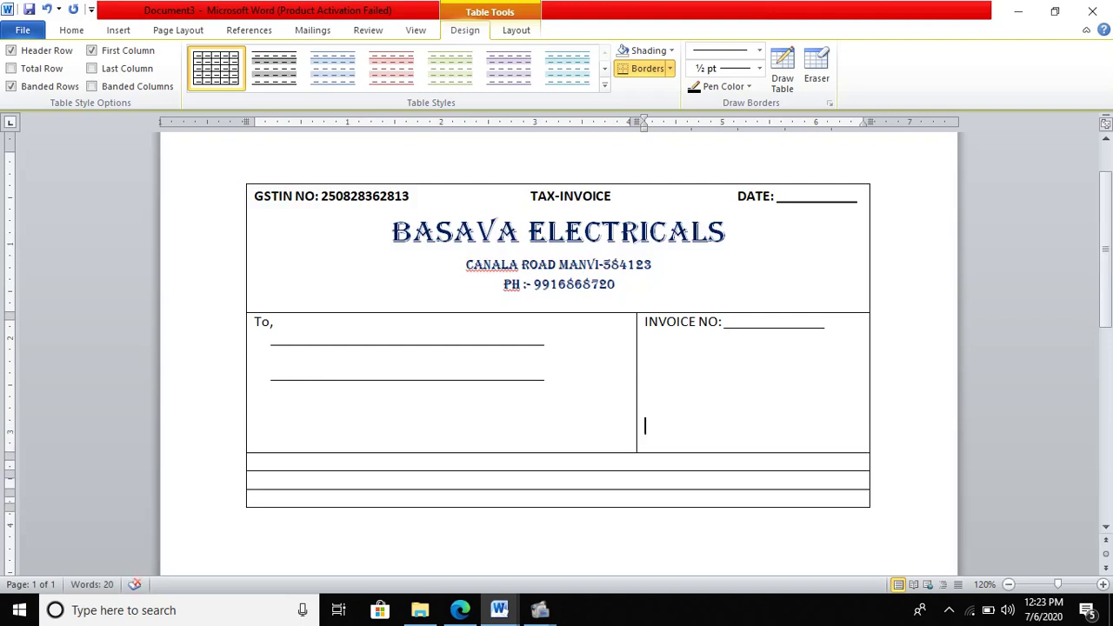
{"action": "key", "text": "BackSpace"}
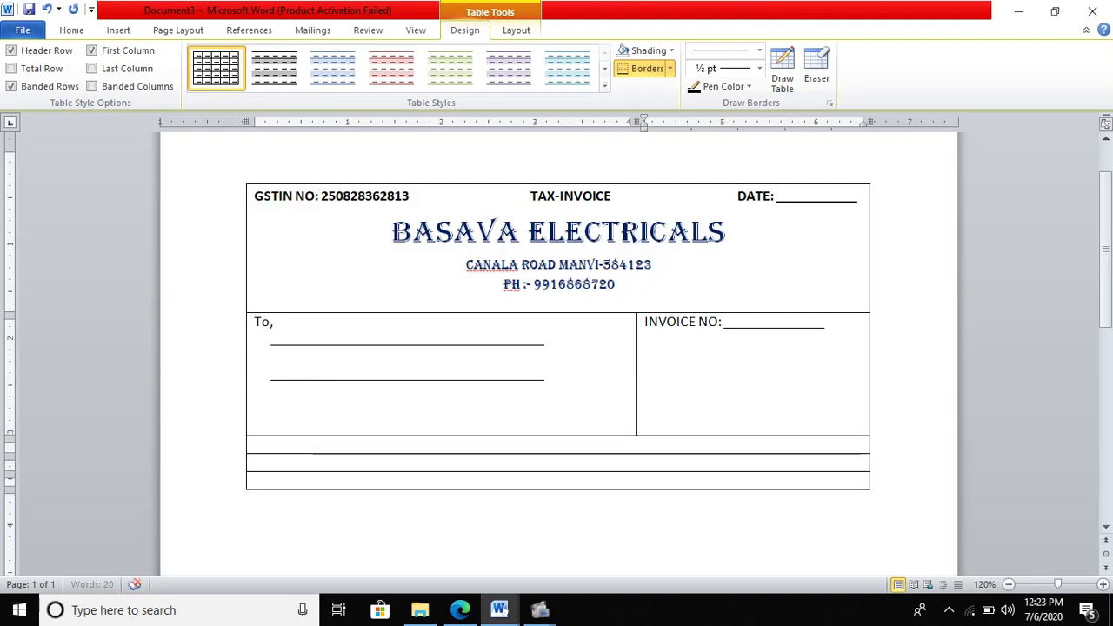
{"action": "key", "text": "BackSpace"}
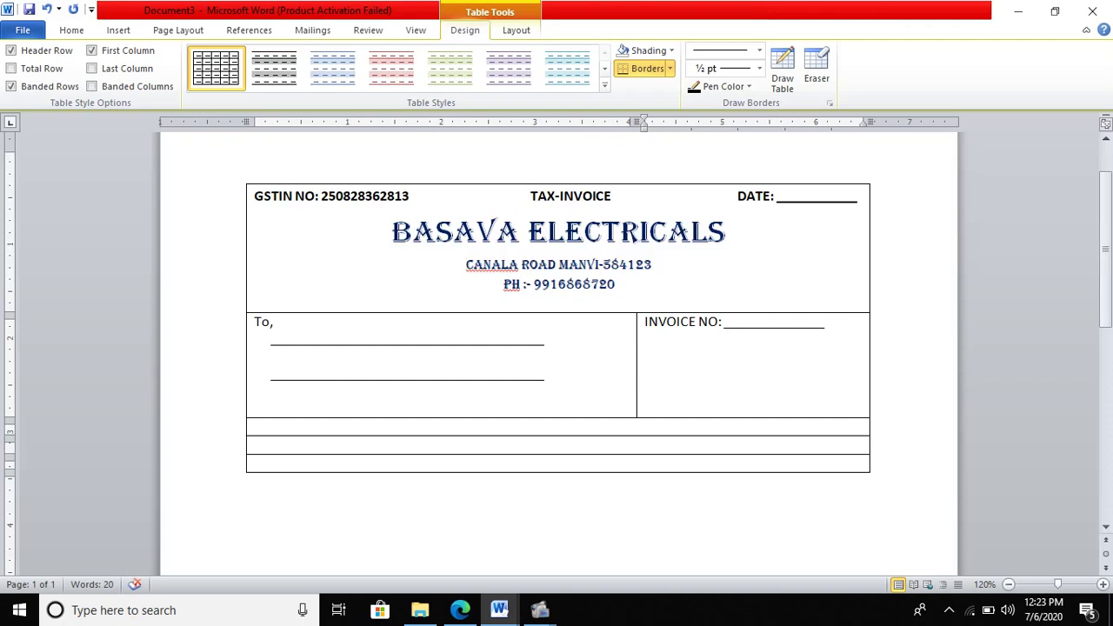
{"action": "key", "text": "BackSpace"}
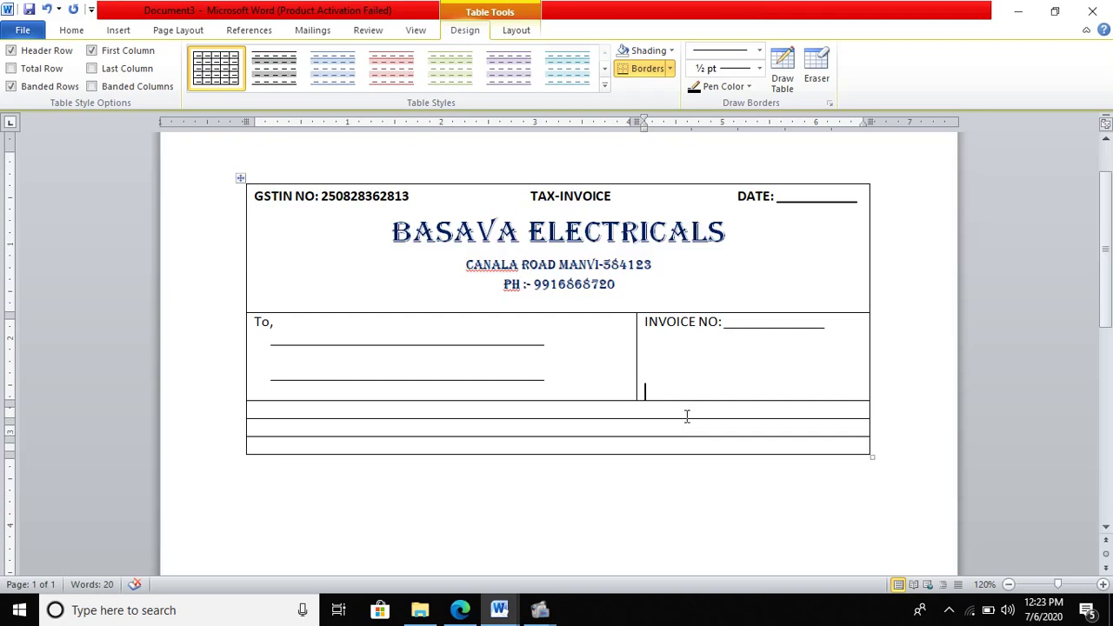
{"action": "key", "text": "alt+Tab"}
{"action": "key", "text": "alt+Tab"}
{"action": "type", "text": "DATE"}
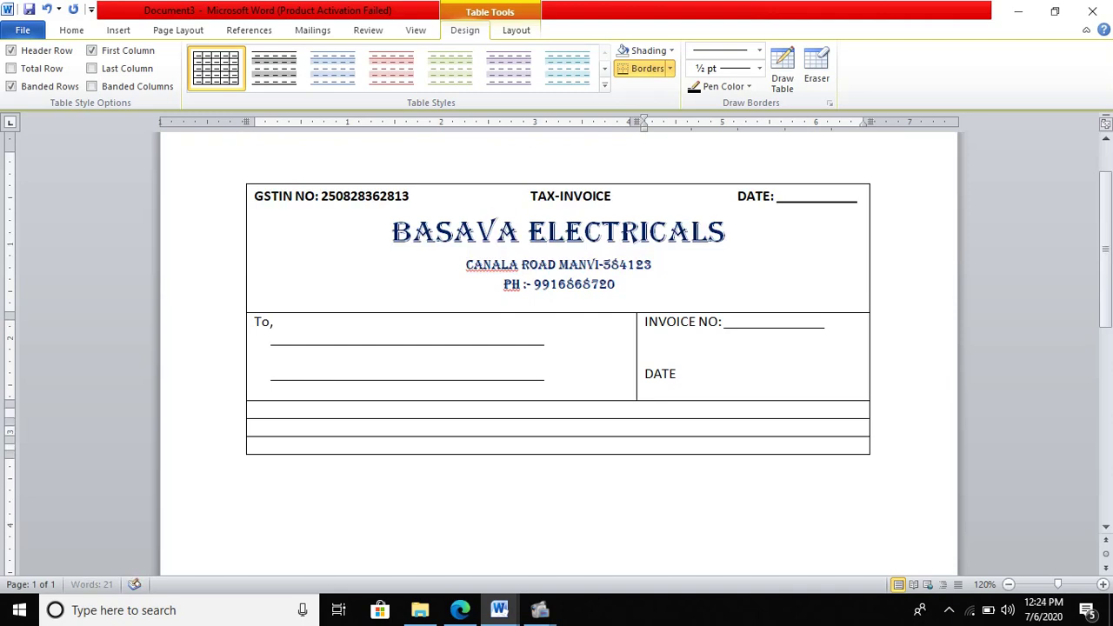
Add a colon and underline after DATE, close up the spacing and indent the line slightly
{"action": "type", "text": ":"}
{"action": "type", "text": "____________"}
{"action": "left_click", "coordinate": [646, 377]}
{"action": "left_click", "coordinate": [680, 374]}
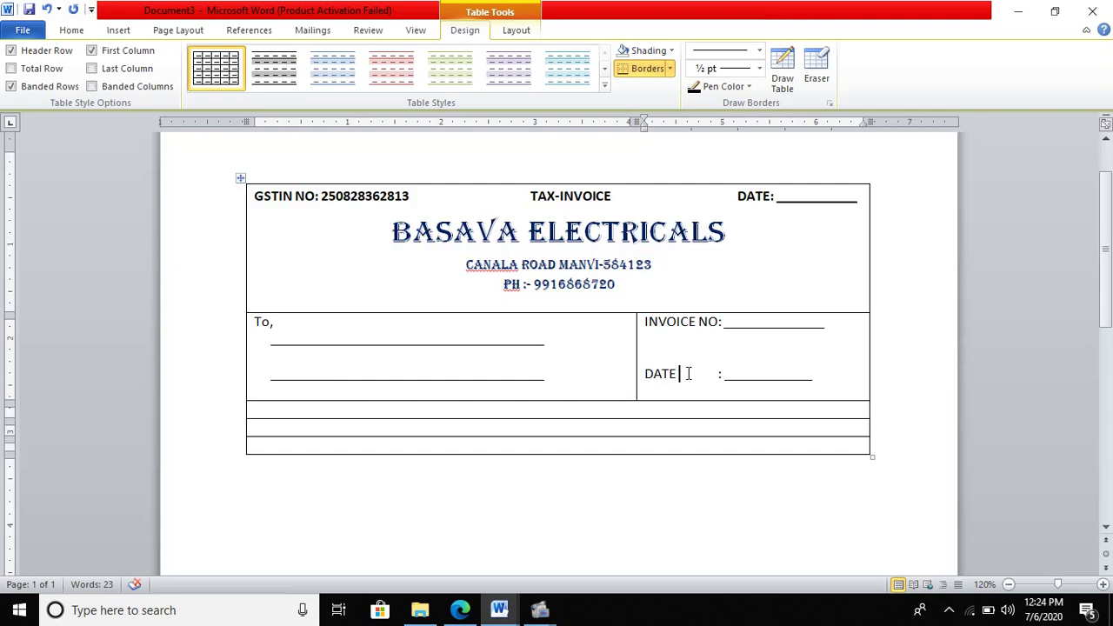
{"action": "key", "text": "Delete"}
{"action": "key", "text": "Delete"}
{"action": "key", "text": "Delete"}
{"action": "key", "text": "Delete"}
{"action": "key", "text": "Delete"}
{"action": "key", "text": "Delete"}
{"action": "key", "text": "Delete"}
{"action": "key", "text": "Delete"}
{"action": "key", "text": "Home"}
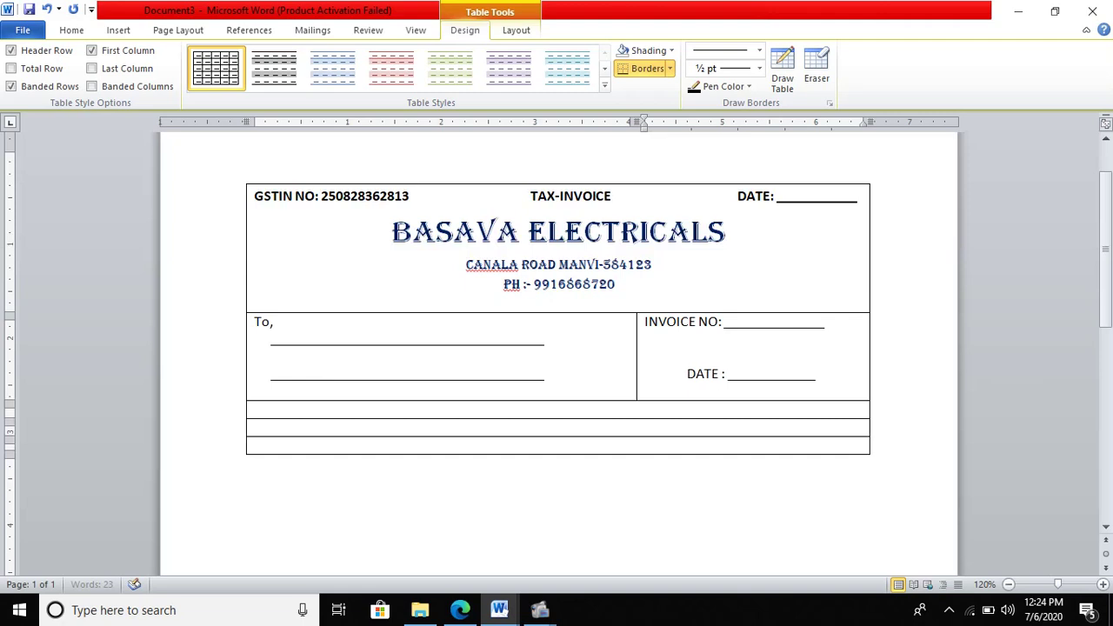
{"action": "key", "text": "BackSpace"}
{"action": "key", "text": "BackSpace"}
{"action": "key", "text": "BackSpace"}
{"action": "key", "text": "BackSpace"}
Adjust the date underline length to match the INVOICE NO line
{"action": "left_click", "coordinate": [812, 374]}
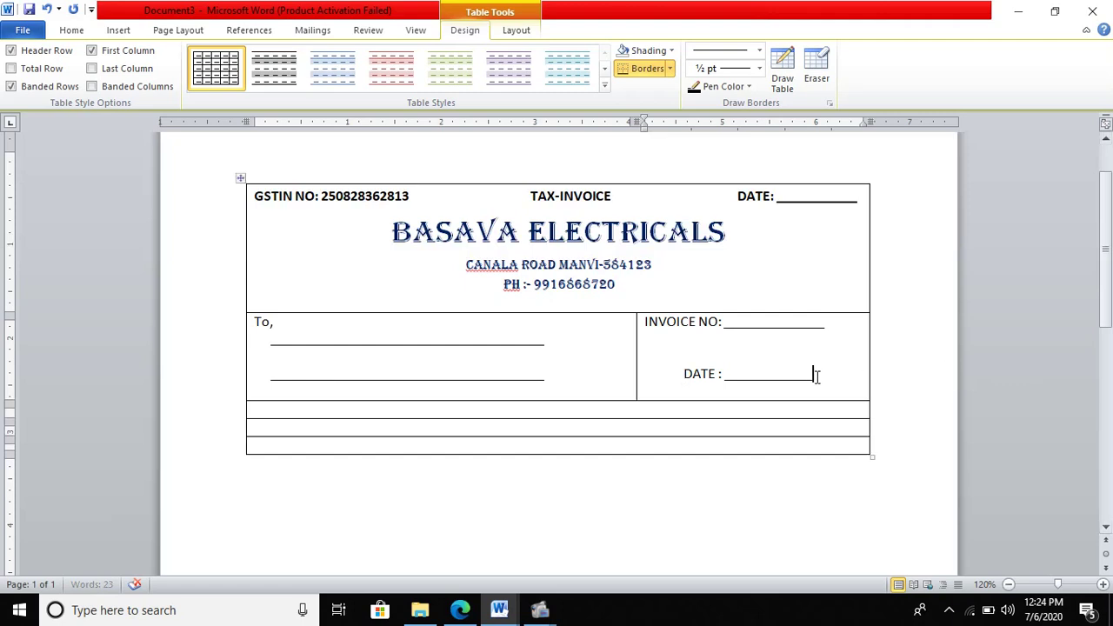
{"action": "type", "text": "__"}
{"action": "key", "text": "BackSpace"}
{"action": "type", "text": "__"}
{"action": "left_click", "coordinate": [491, 407]}
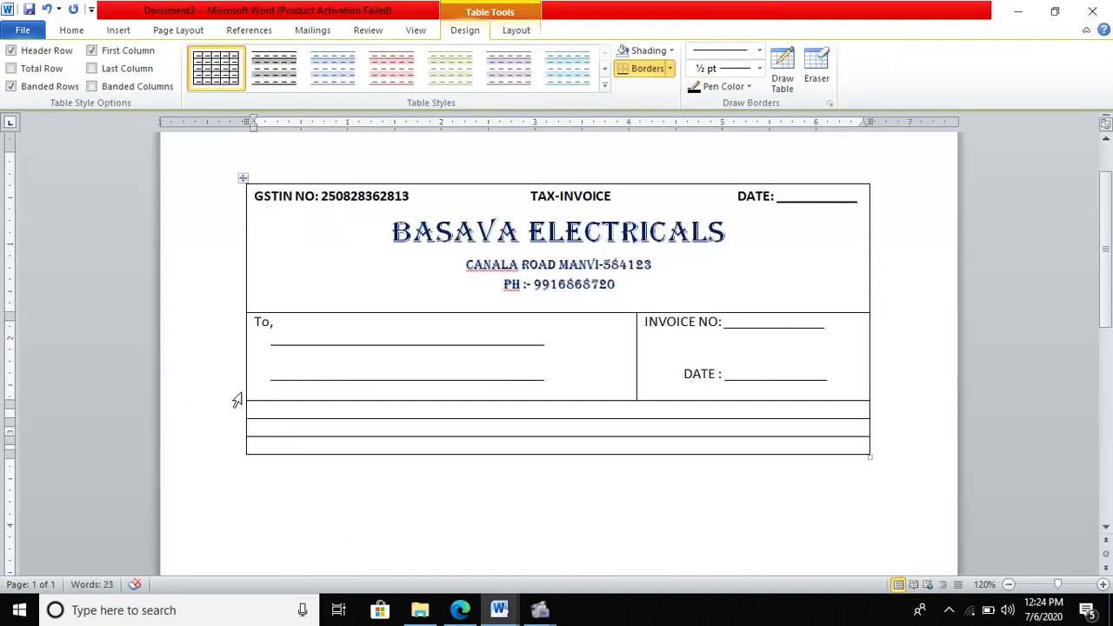
Label the row under the customer block 'SL NO' and start lengthening the item row
{"action": "type", "text": "SL"}
{"action": "type", "text": " N"}
{"action": "type", "text": "O"}
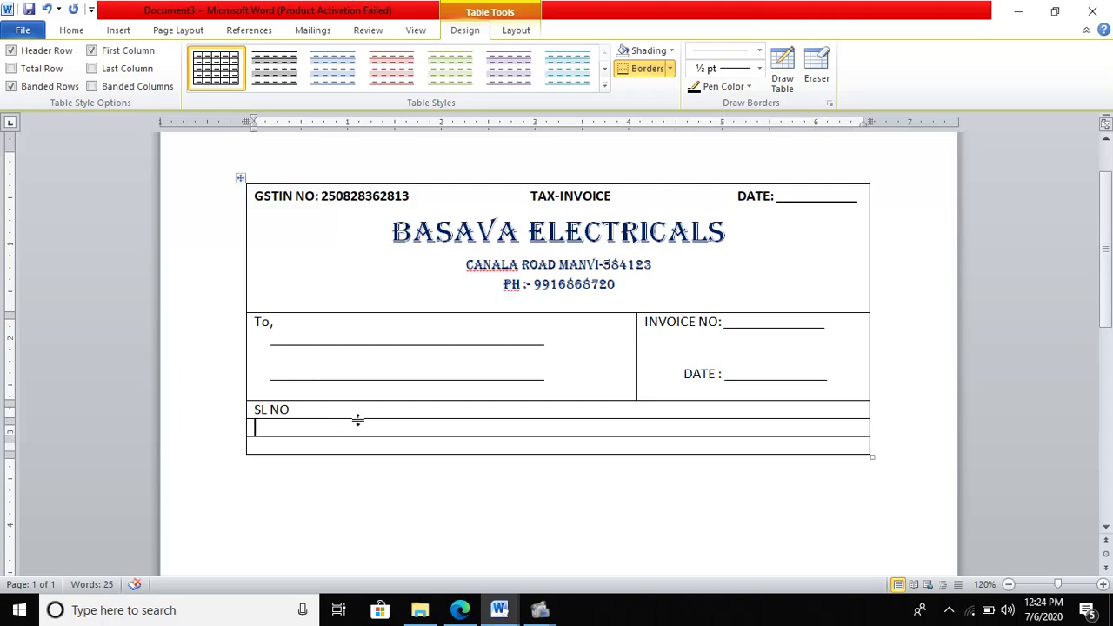
{"action": "key", "text": "Return"}
{"action": "key", "text": "Return"}
{"action": "key", "text": "Return"}
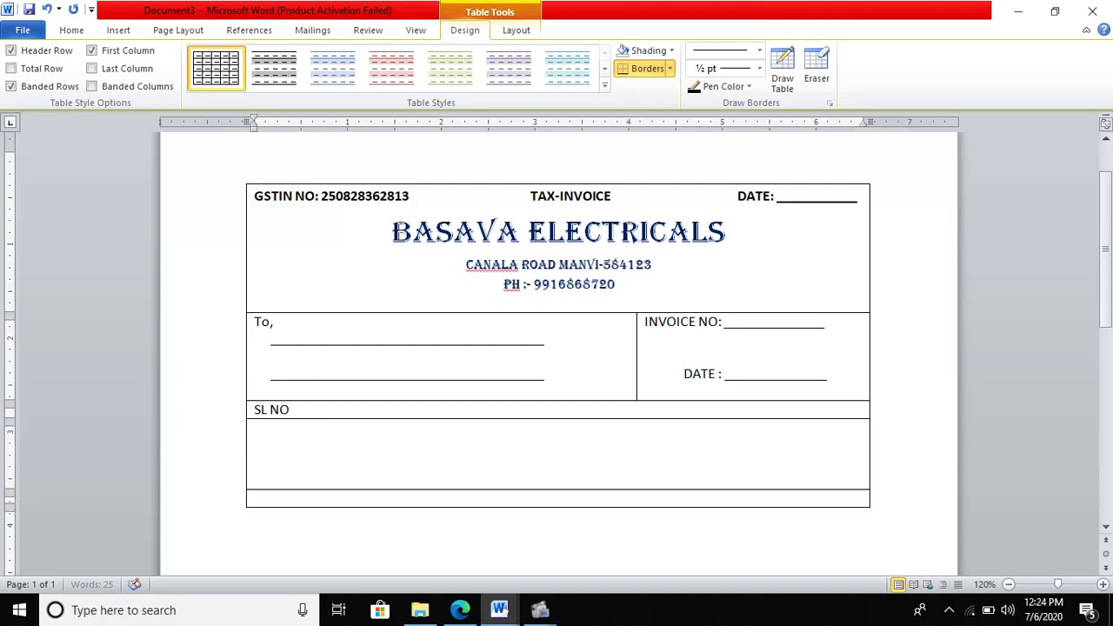
{"action": "key", "text": "Return"}
{"action": "key", "text": "Return"}
{"action": "key", "text": "Return"}
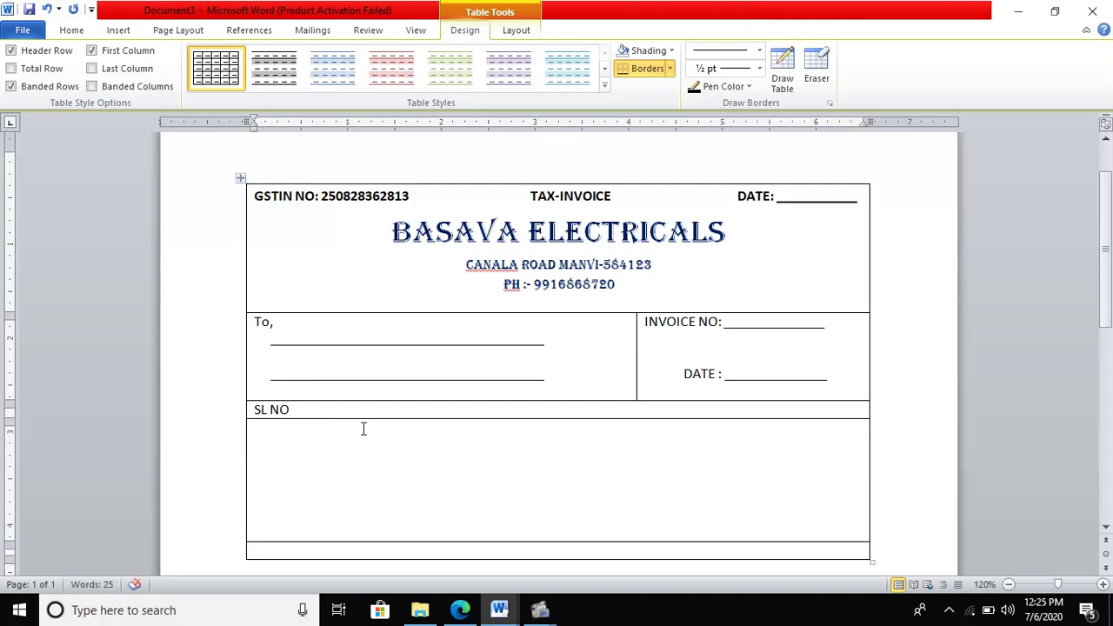
{"action": "scroll", "coordinate": [291, 426], "scroll_direction": "down", "scroll_amount": 4, "text": "ctrl"}
{"action": "scroll", "coordinate": [292, 425], "scroll_direction": "down", "scroll_amount": 2, "text": "ctrl"}
{"action": "scroll", "coordinate": [291, 425], "scroll_direction": "down", "scroll_amount": 2, "text": "ctrl"}
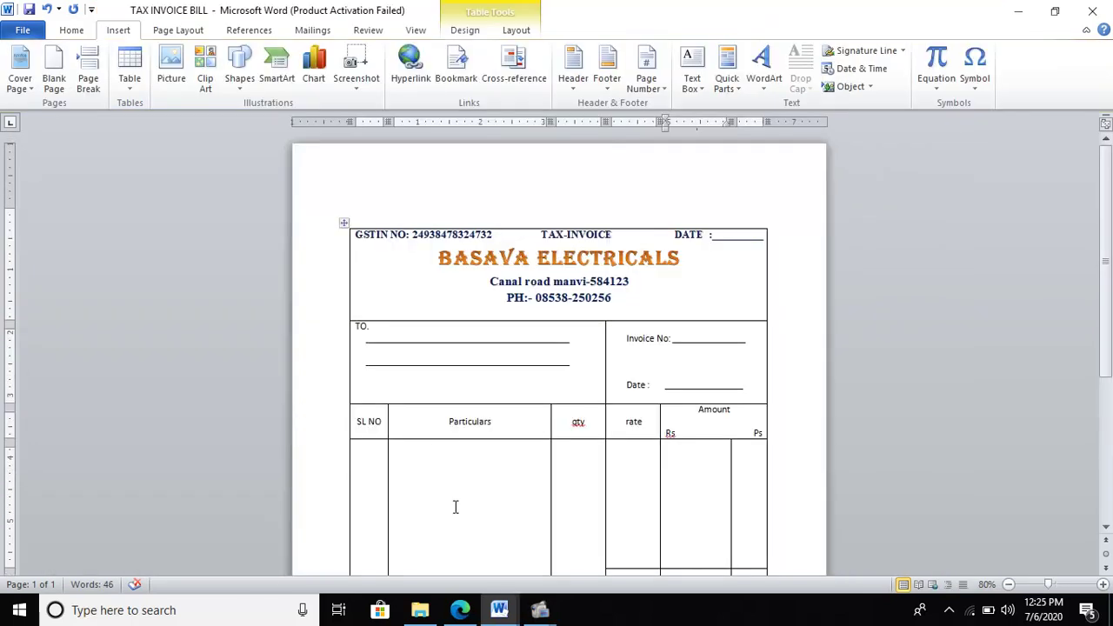
{"action": "scroll", "coordinate": [456, 504], "scroll_direction": "down", "scroll_amount": 3}
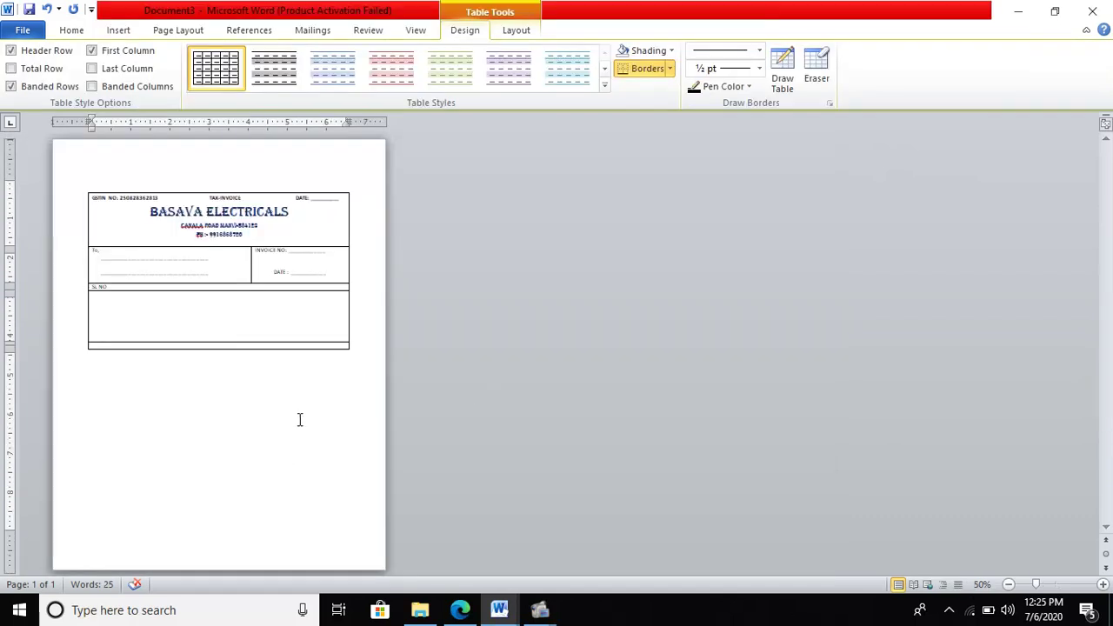
Stretch the empty item row to the bottom of page one without spilling onto page 2
{"action": "key", "text": "Return"}
{"action": "key", "text": "Return"}
{"action": "key", "text": "Return"}
{"action": "key", "text": "Return"}
{"action": "key", "text": "Return"}
{"action": "key", "text": "Return"}
{"action": "key", "text": "Return"}
{"action": "key", "text": "Return"}
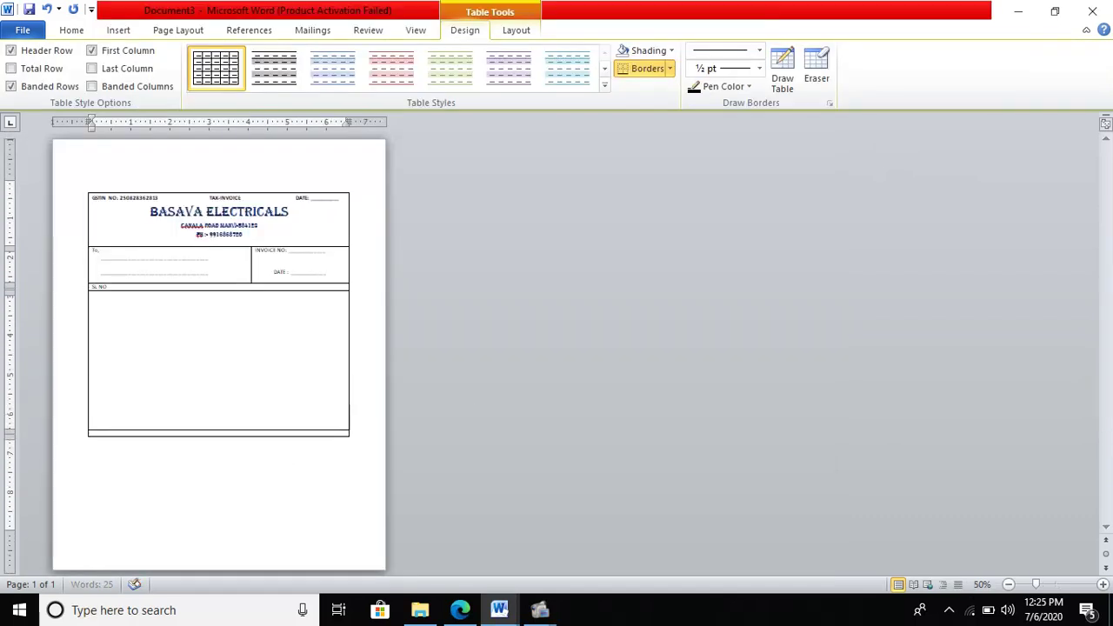
{"action": "key", "text": "Return"}
{"action": "key", "text": "Return"}
{"action": "key", "text": "Return"}
{"action": "key", "text": "Return"}
{"action": "key", "text": "Return"}
{"action": "key", "text": "Return"}
{"action": "key", "text": "Return"}
{"action": "key", "text": "Return"}
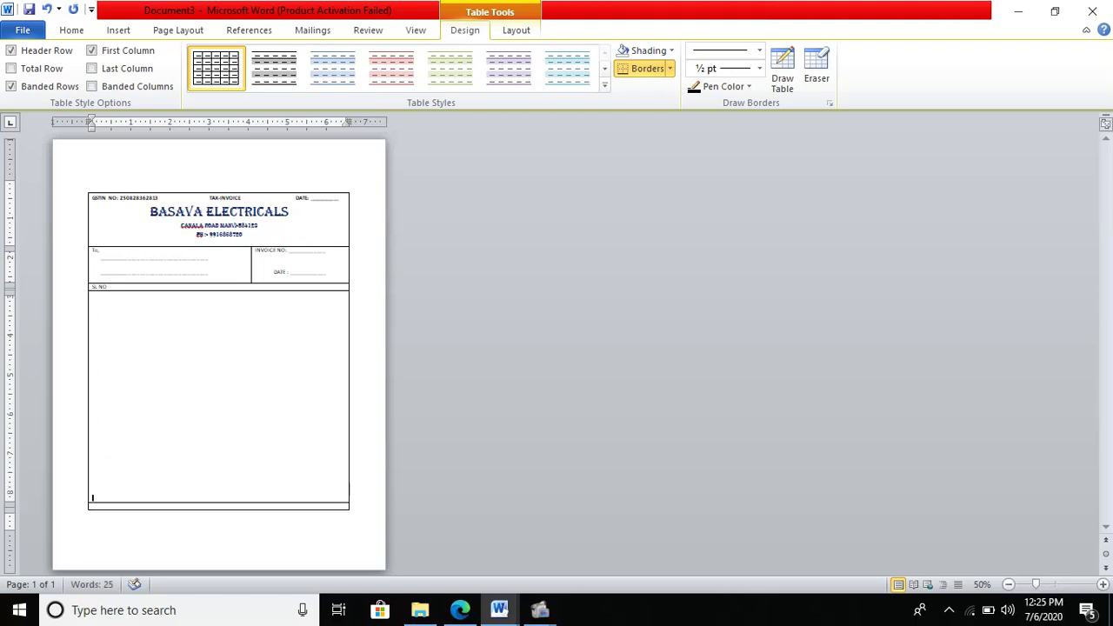
{"action": "key", "text": "Return"}
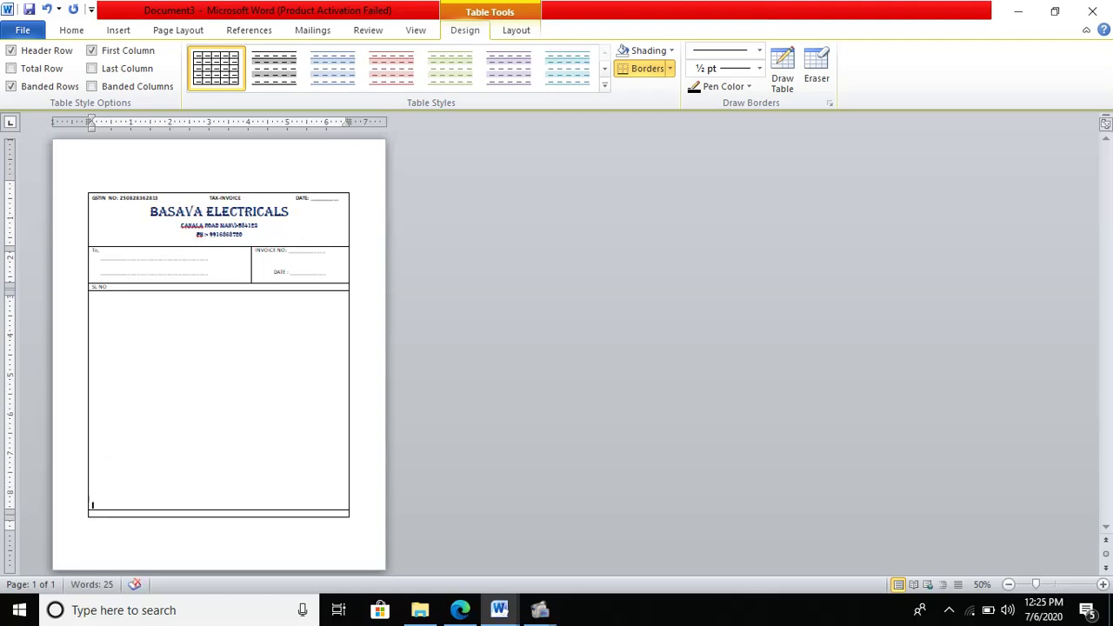
{"action": "key", "text": "Return"}
{"action": "key", "text": "Return"}
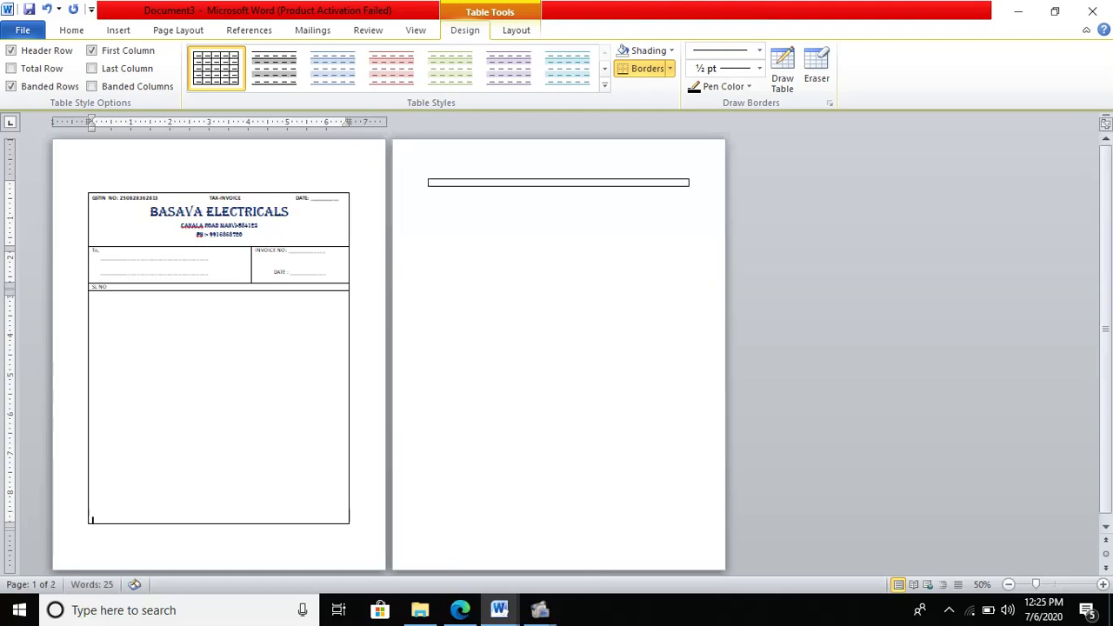
{"action": "key", "text": "BackSpace"}
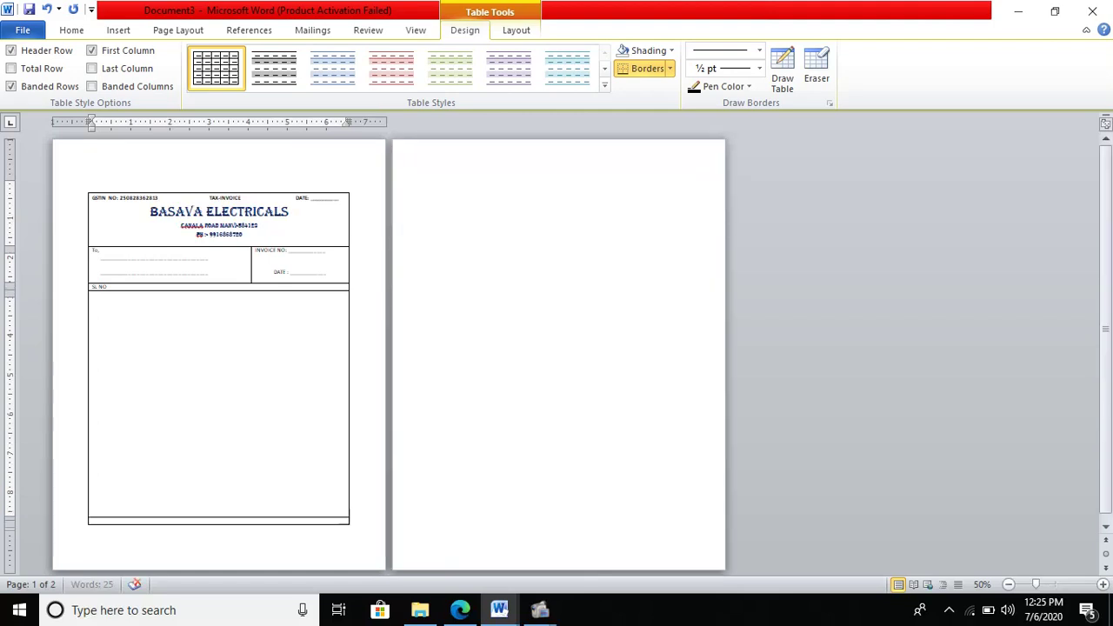
{"action": "key", "text": "BackSpace"}
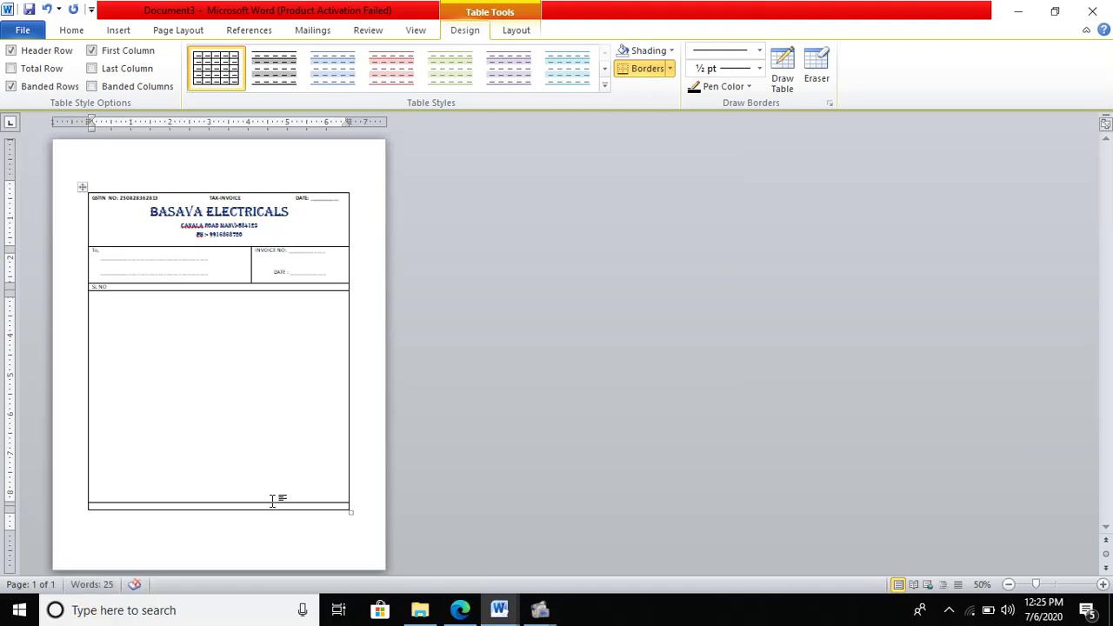
{"action": "key", "text": "Return"}
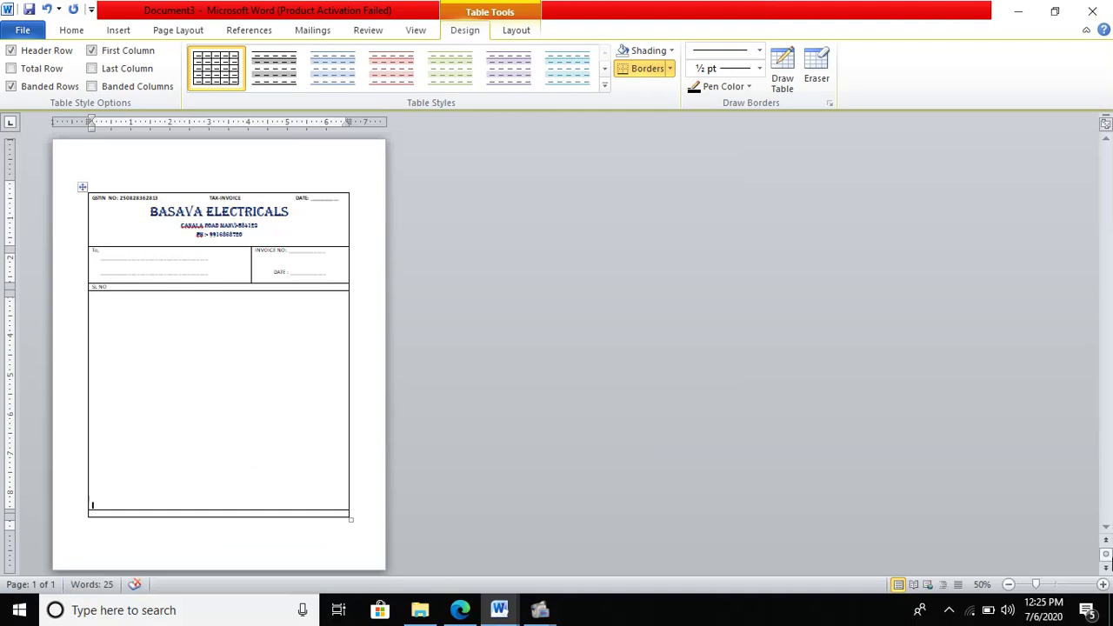
Zoom in and draw the narrow SL NO column border down the item area
{"action": "left_click", "coordinate": [1103, 589]}
{"action": "double_click", "coordinate": [1102, 588]}
{"action": "double_click", "coordinate": [1102, 589]}
{"action": "double_click", "coordinate": [1103, 589]}
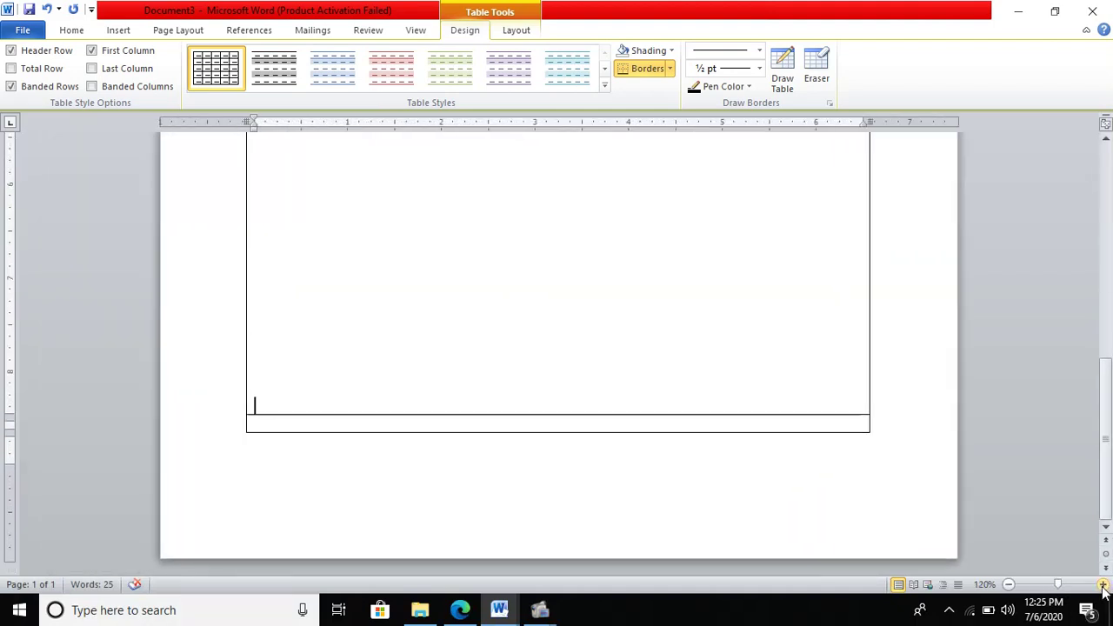
{"action": "double_click", "coordinate": [1103, 589]}
{"action": "scroll", "coordinate": [611, 492], "scroll_direction": "up", "scroll_amount": 5}
{"action": "scroll", "coordinate": [467, 459], "scroll_direction": "up", "scroll_amount": 5}
{"action": "scroll", "coordinate": [449, 463], "scroll_direction": "down", "scroll_amount": 2}
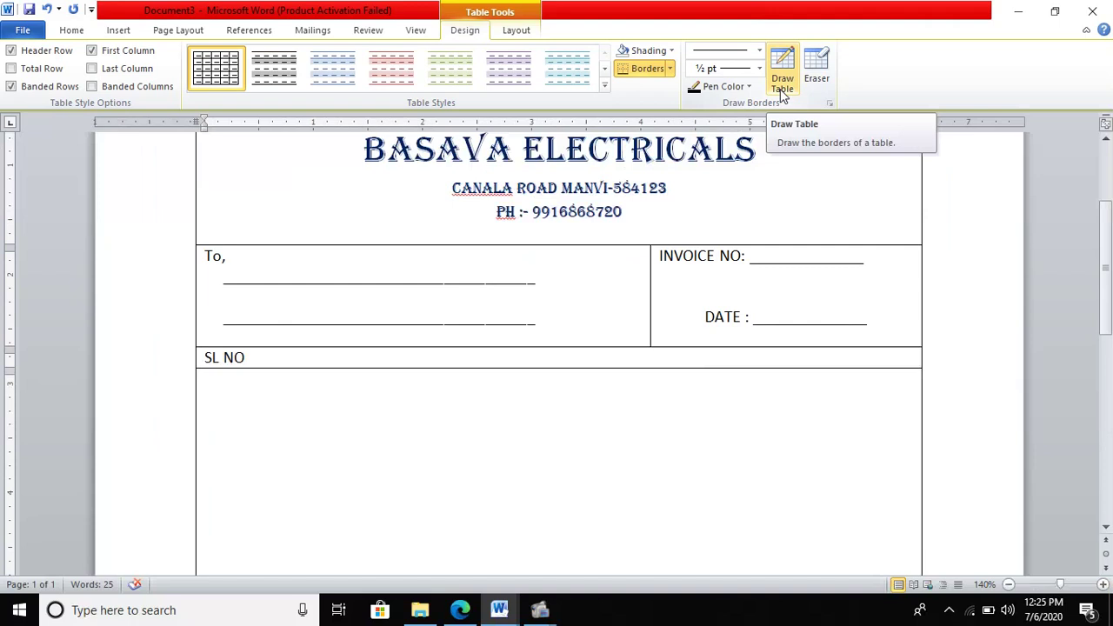
{"action": "left_click", "coordinate": [782, 95]}
{"action": "scroll", "coordinate": [447, 293], "scroll_direction": "down", "scroll_amount": 2}
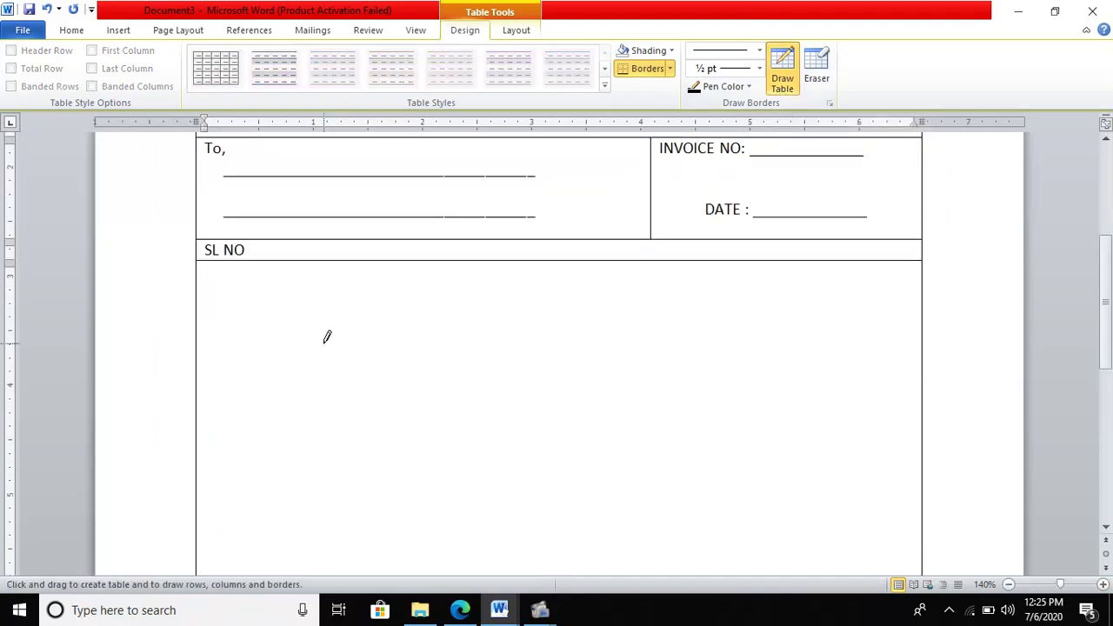
{"action": "scroll", "coordinate": [390, 374], "scroll_direction": "down", "scroll_amount": 1, "text": "ctrl"}
{"action": "scroll", "coordinate": [392, 375], "scroll_direction": "down", "scroll_amount": 3, "text": "ctrl"}
{"action": "scroll", "coordinate": [395, 378], "scroll_direction": "down", "scroll_amount": 3, "text": "ctrl"}
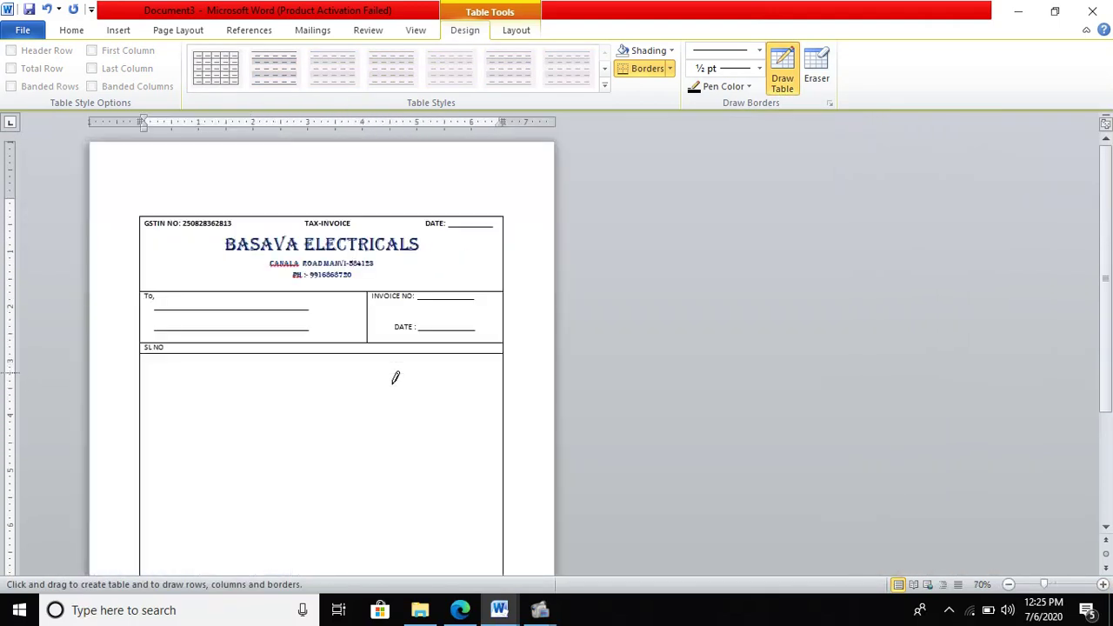
{"action": "scroll", "coordinate": [395, 378], "scroll_direction": "down", "scroll_amount": 2, "text": "ctrl"}
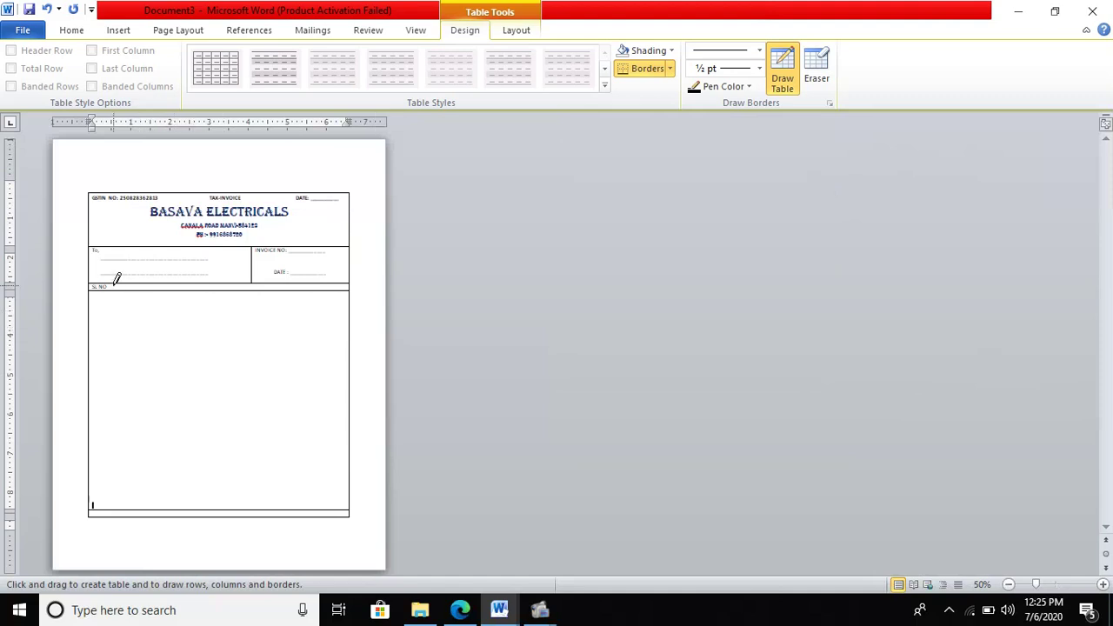
{"action": "left_click_drag", "start_coordinate": [114, 284], "coordinate": [114, 315]}
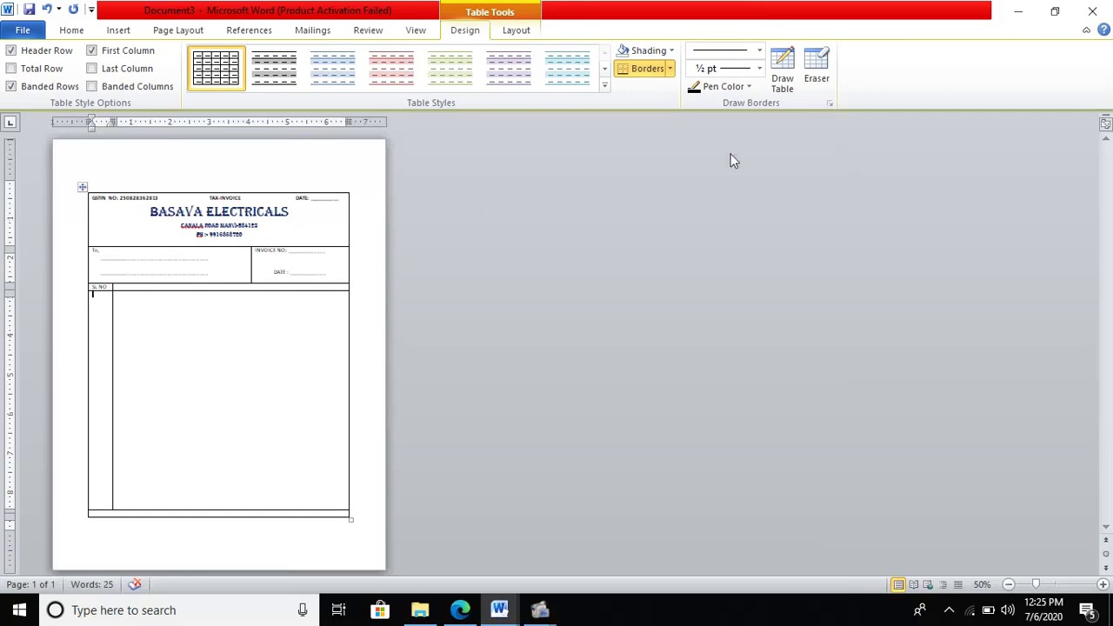
Draw vertical borders for the PARTICULARS, QTY, RATE and amount columns
{"action": "left_click", "coordinate": [782, 69]}
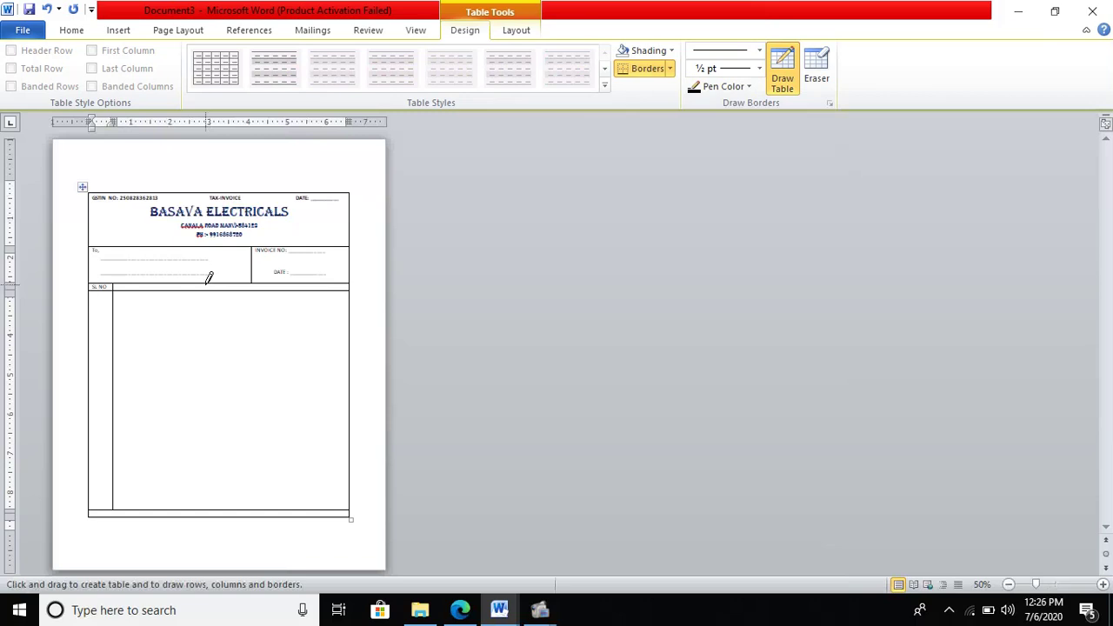
{"action": "left_click_drag", "start_coordinate": [209, 286], "coordinate": [209, 510]}
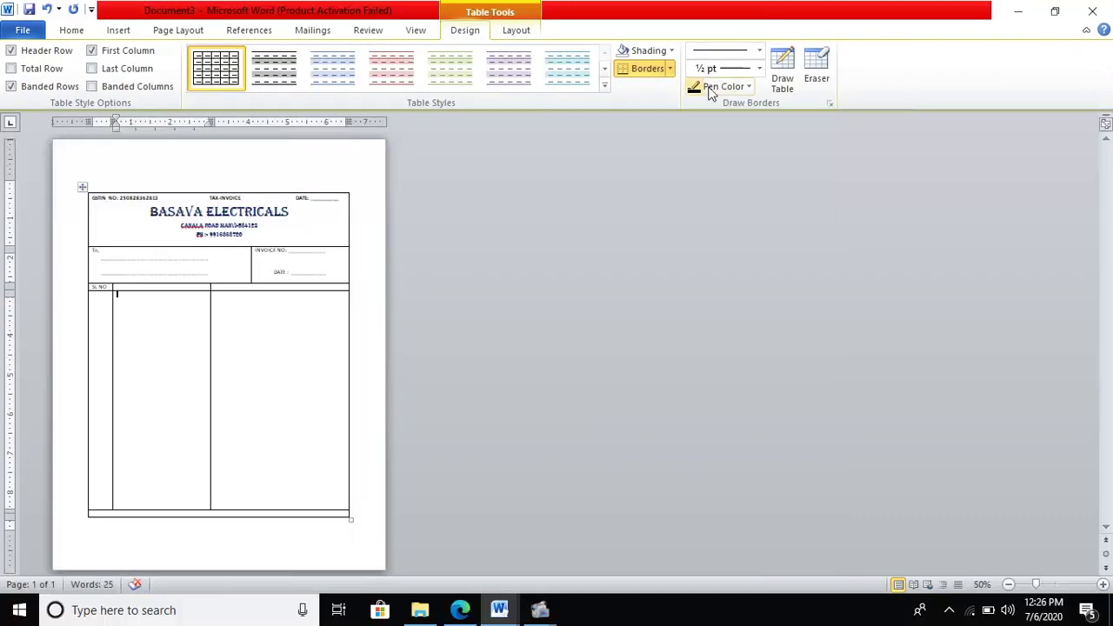
{"action": "left_click", "coordinate": [791, 75]}
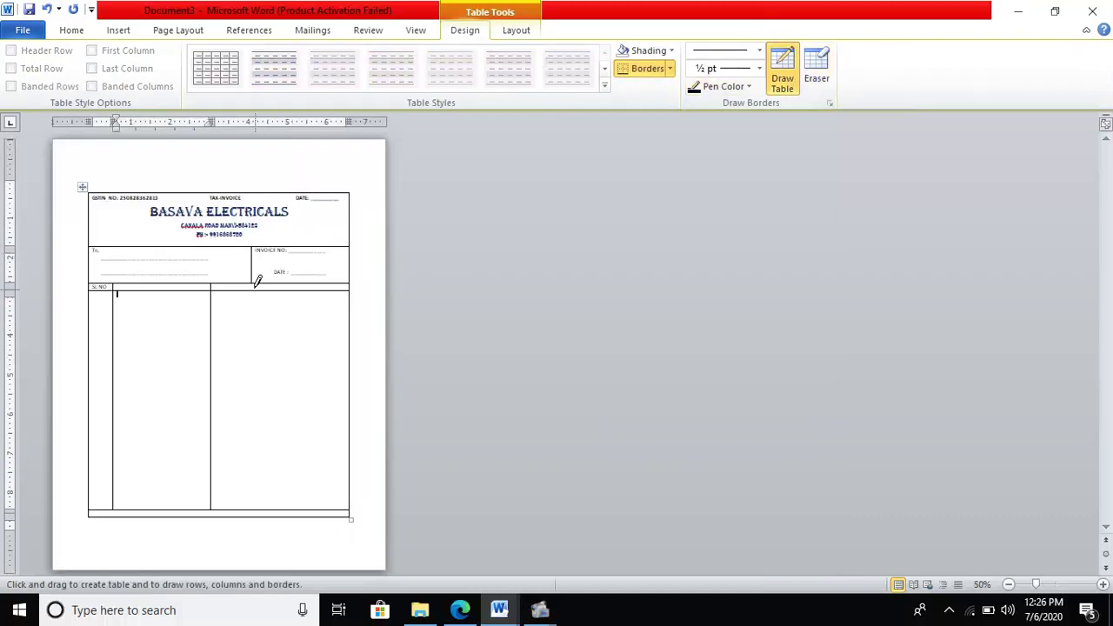
{"action": "left_click_drag", "start_coordinate": [255, 279], "coordinate": [251, 325]}
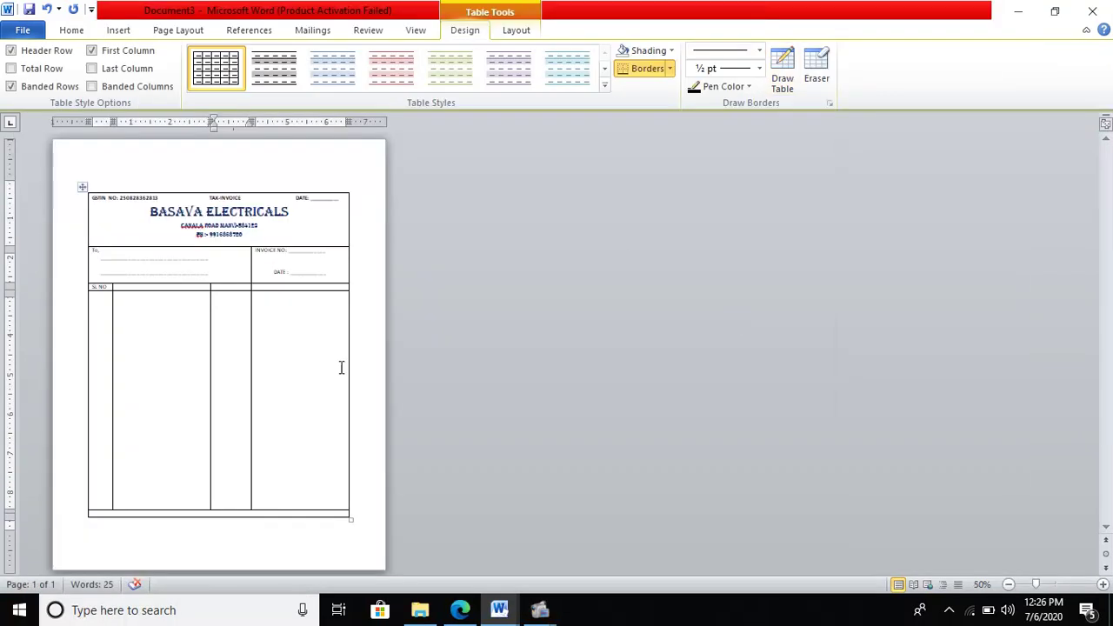
{"action": "left_click", "coordinate": [781, 75]}
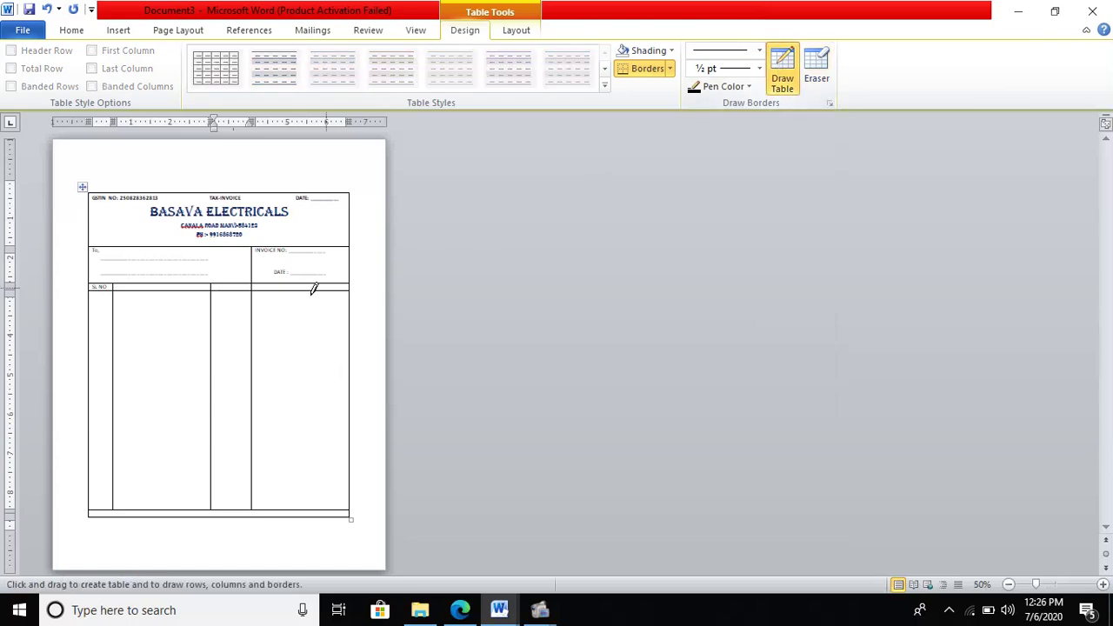
{"action": "left_click_drag", "start_coordinate": [290, 340], "coordinate": [292, 348]}
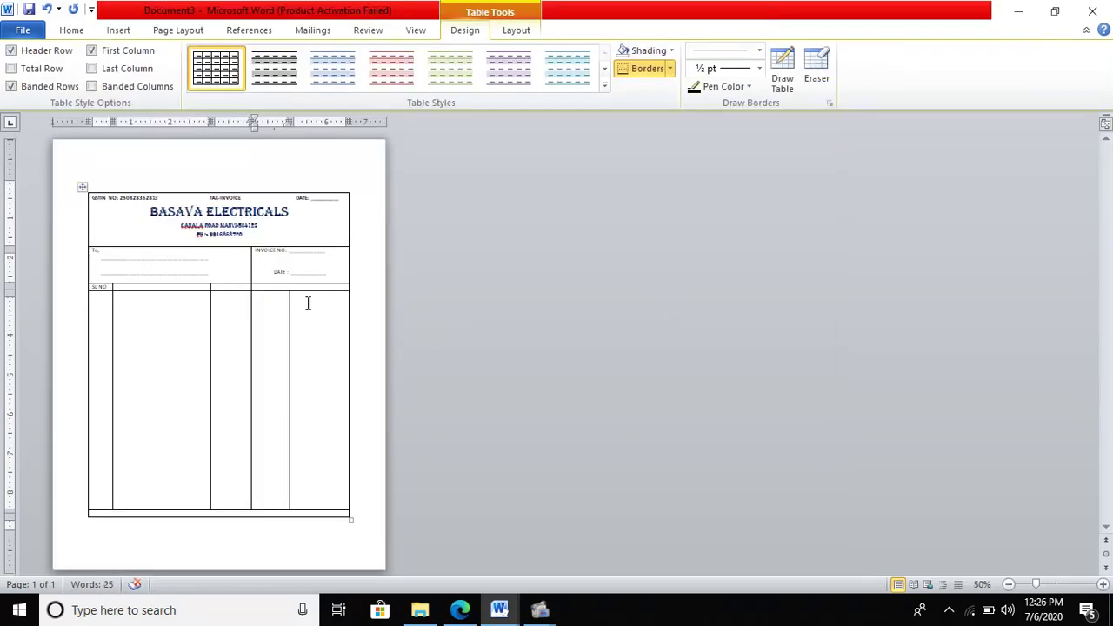
{"action": "left_click", "coordinate": [782, 74]}
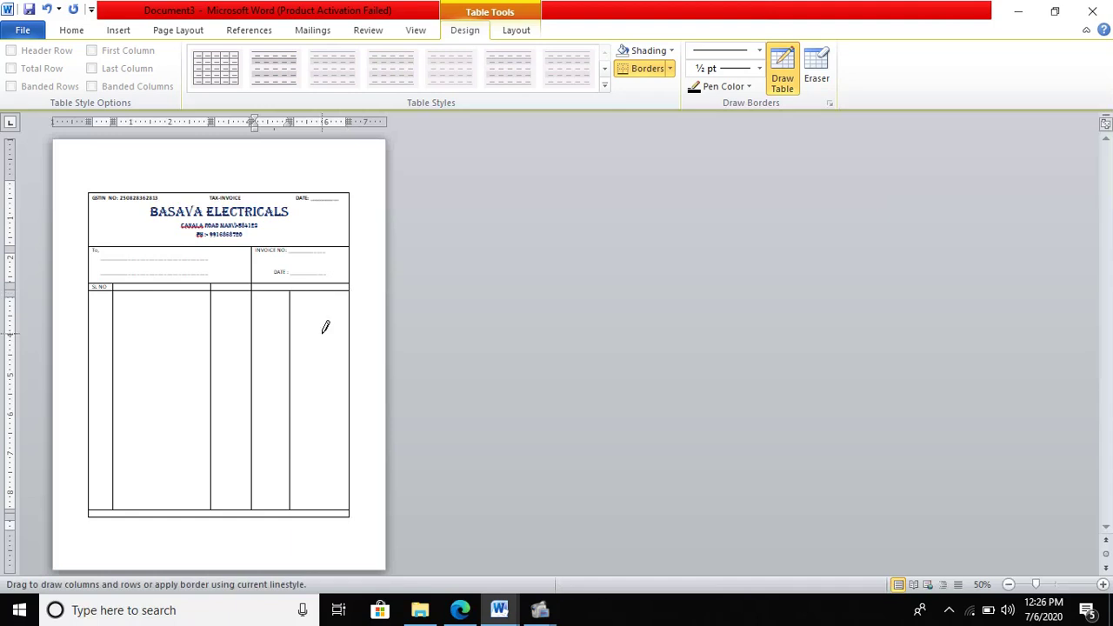
{"action": "left_click_drag", "start_coordinate": [322, 363], "coordinate": [320, 487]}
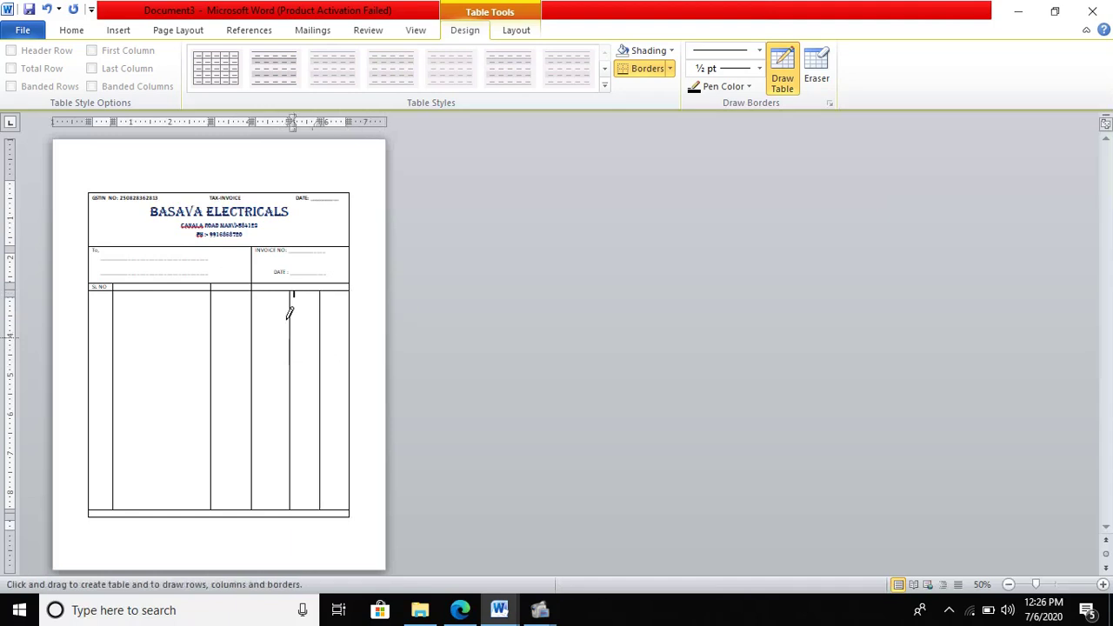
{"action": "left_click_drag", "start_coordinate": [293, 293], "coordinate": [293, 343]}
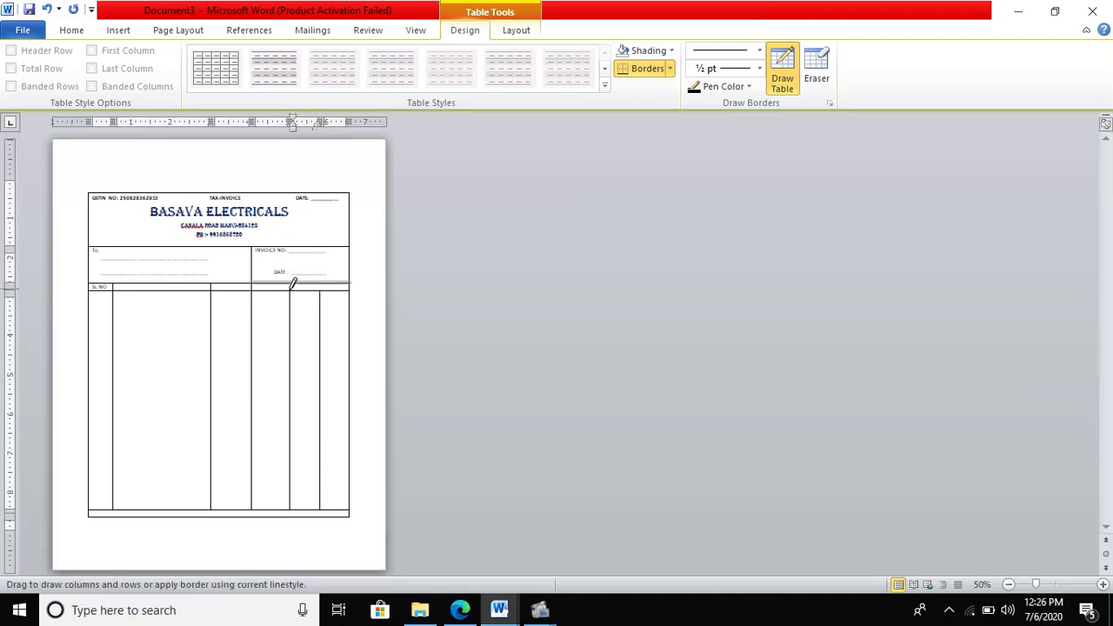
Divide the header row above the amount columns and align its border with the column below
{"action": "left_click", "coordinate": [1105, 587]}
{"action": "scroll", "coordinate": [691, 423], "scroll_direction": "up", "scroll_amount": 3}
{"action": "scroll", "coordinate": [708, 455], "scroll_direction": "up", "scroll_amount": 1}
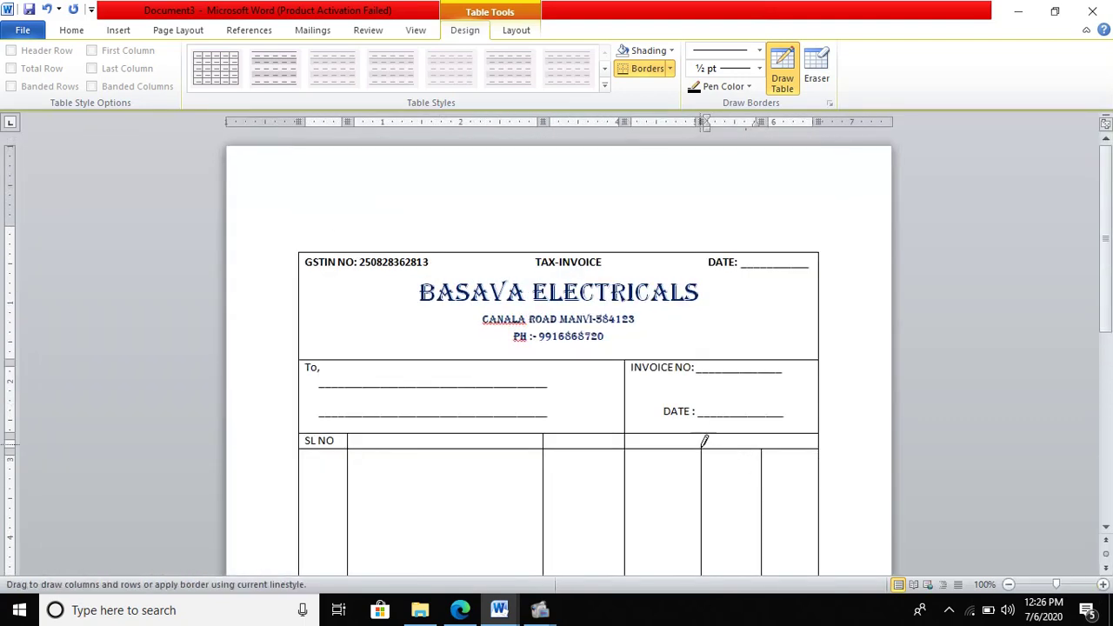
{"action": "left_click_drag", "start_coordinate": [701, 435], "coordinate": [700, 449]}
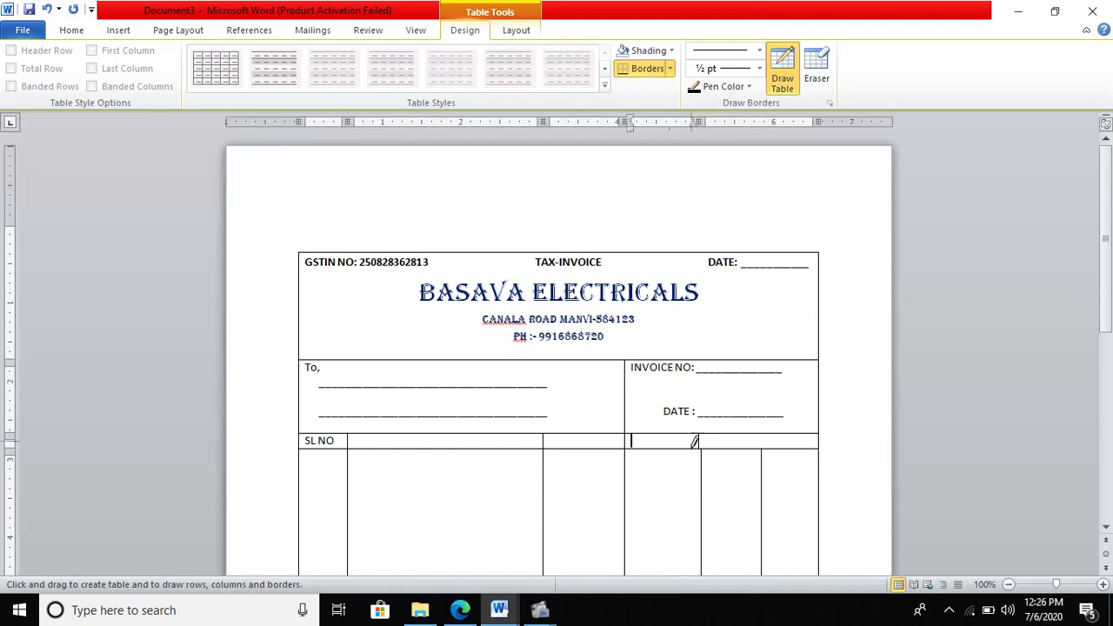
{"action": "key", "text": "Escape"}
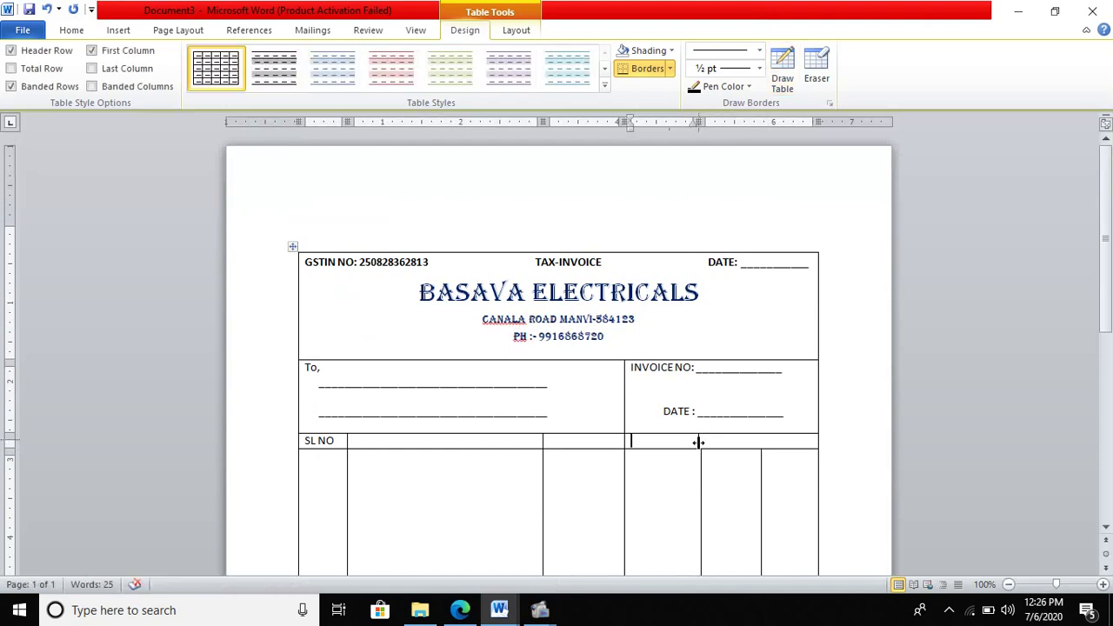
{"action": "left_click", "coordinate": [699, 441]}
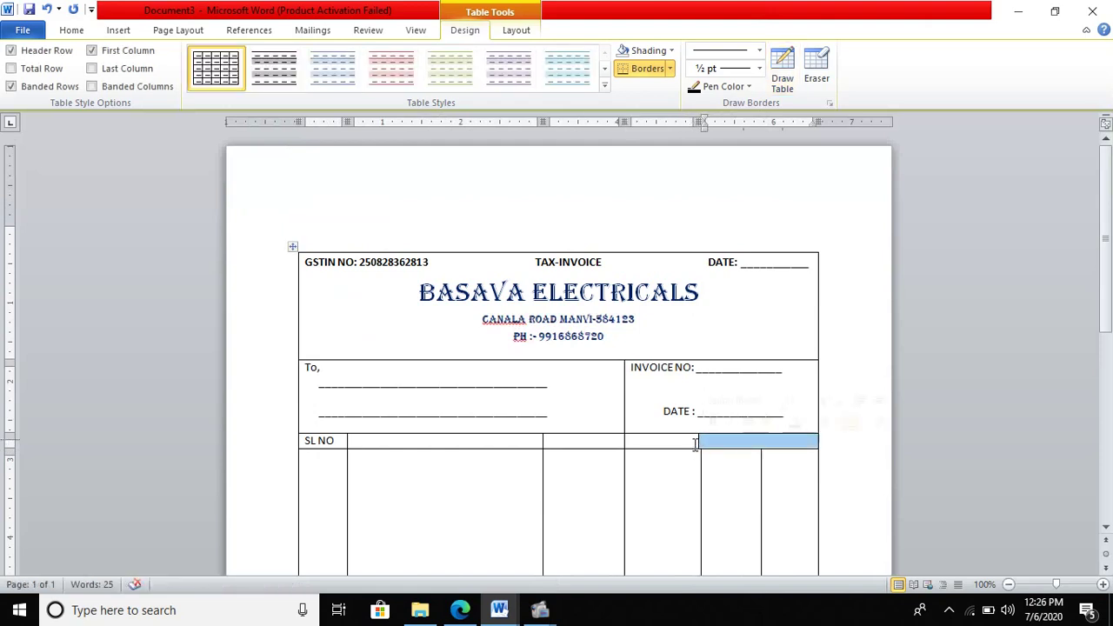
{"action": "left_click_drag", "start_coordinate": [699, 443], "coordinate": [701, 441]}
{"action": "left_click", "coordinate": [666, 479]}
{"action": "scroll", "coordinate": [611, 487], "scroll_direction": "down", "scroll_amount": 2}
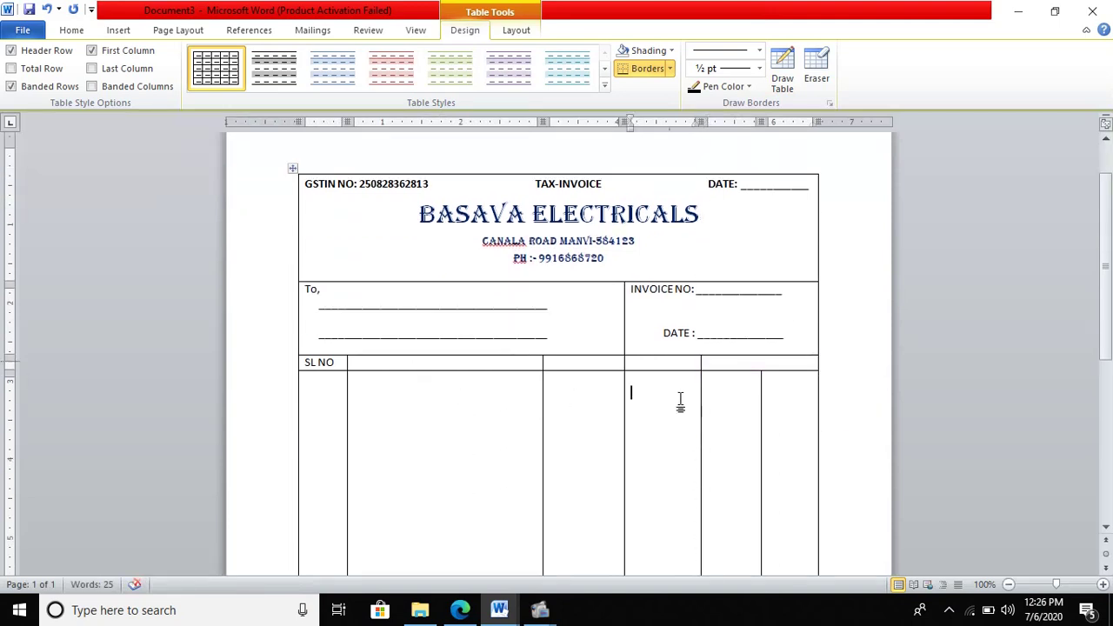
{"action": "left_click", "coordinate": [390, 361]}
Enter PARTICULARS and QTY in the first header cells after SL NO
{"action": "scroll", "coordinate": [413, 396], "scroll_direction": "down", "scroll_amount": 2}
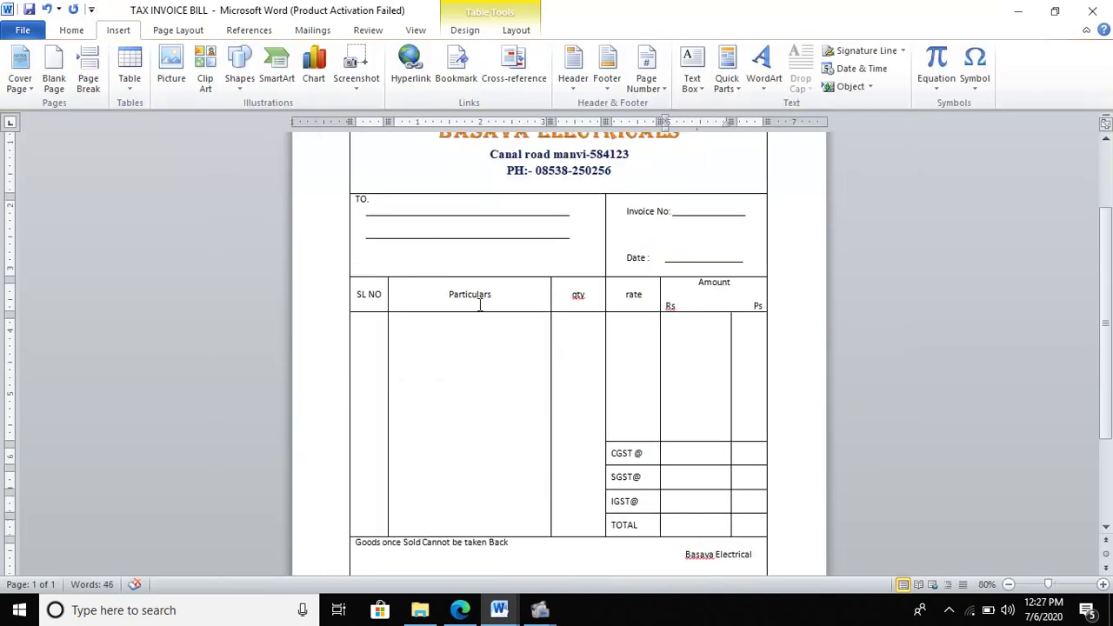
{"action": "key", "text": "alt+Tab"}
{"action": "type", "text": "pA"}
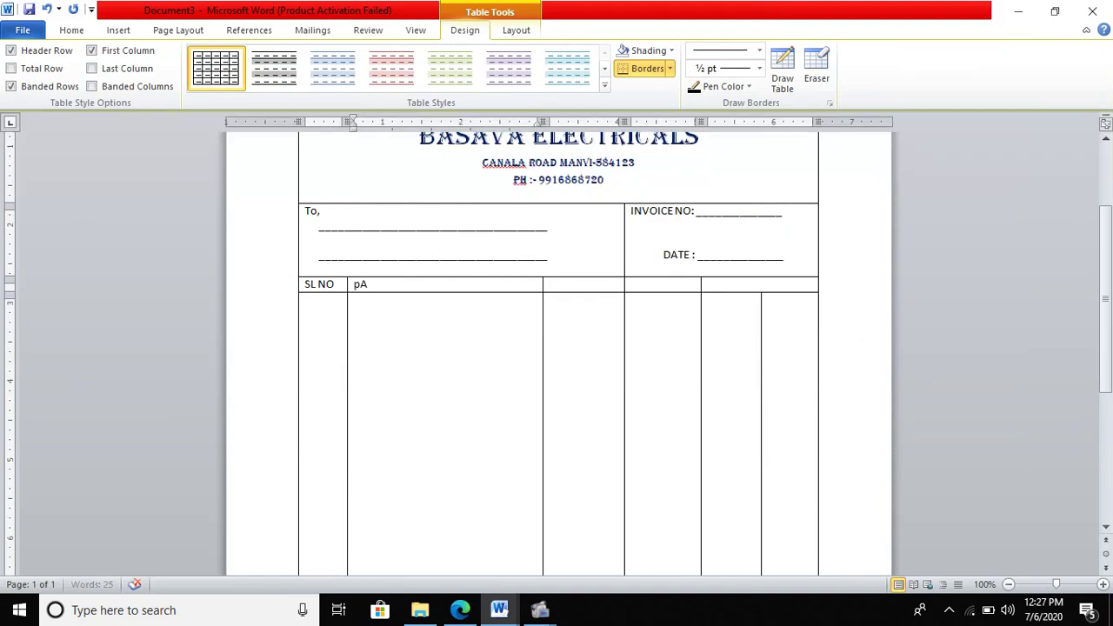
{"action": "type", "text": "R"}
{"action": "key", "text": "BackSpace"}
{"action": "key", "text": "BackSpace"}
{"action": "key", "text": "BackSpace"}
{"action": "type", "text": "P"}
{"action": "type", "text": "U"}
{"action": "type", "text": "LA"}
{"action": "left_click", "coordinate": [574, 291]}
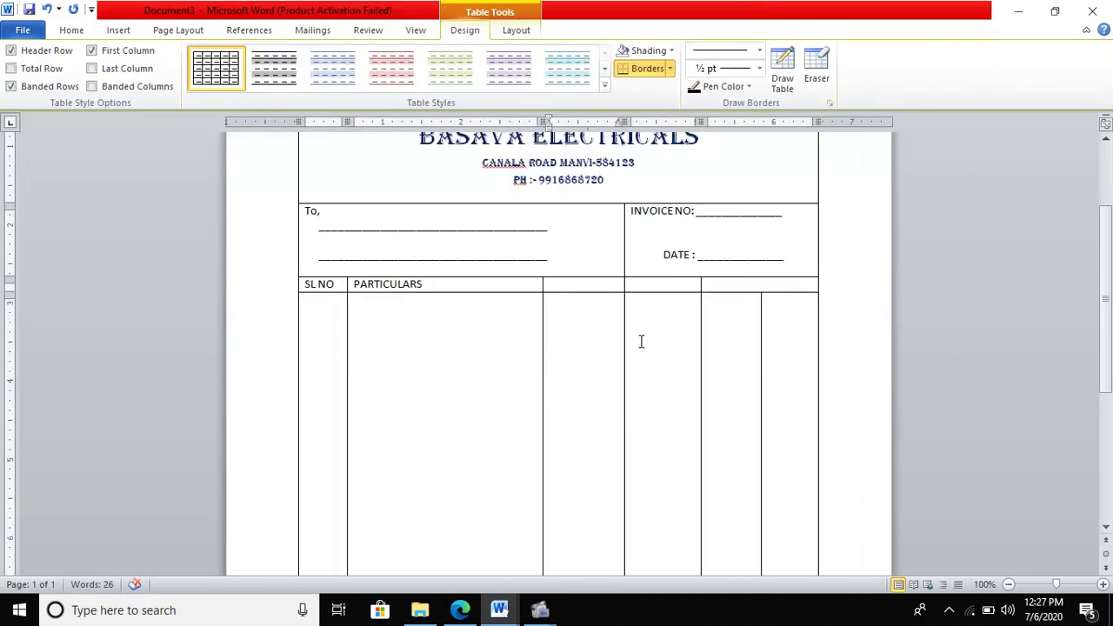
{"action": "type", "text": "QT"}
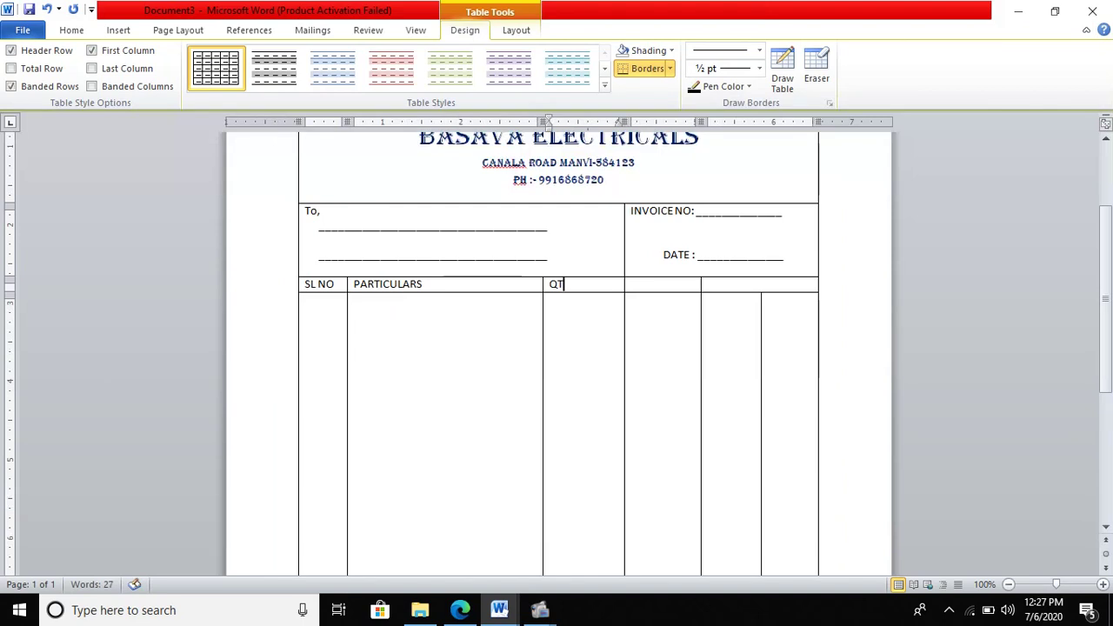
{"action": "type", "text": "Y"}
{"action": "key", "text": "Tab"}
Enter RATE and AMOUNT in the next header cells, checking the reference invoice
{"action": "key", "text": "alt+Tab"}
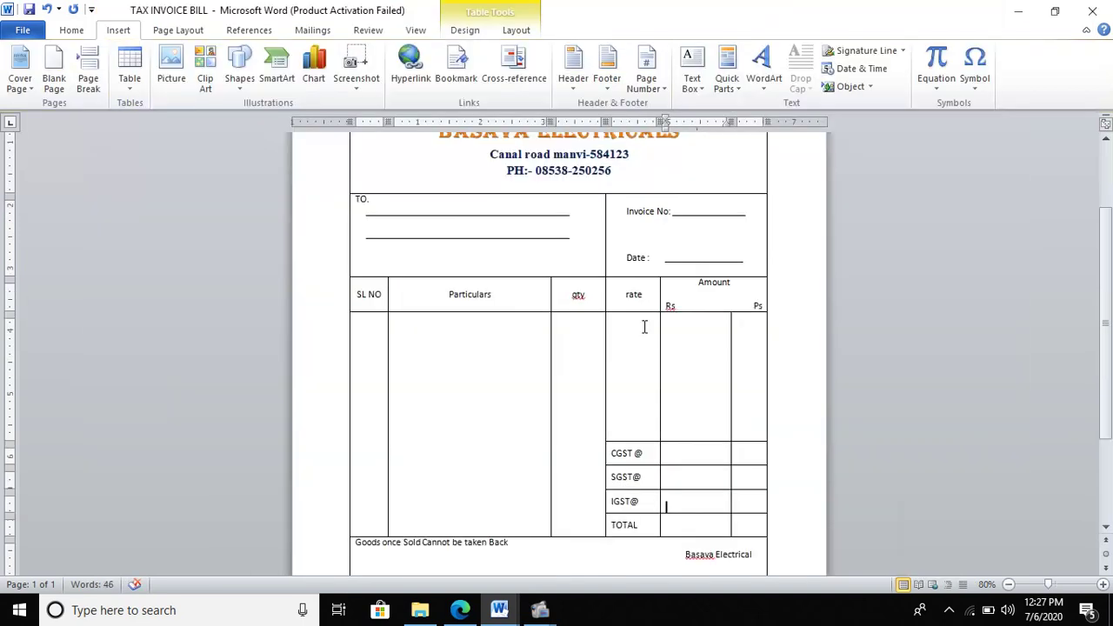
{"action": "key", "text": "alt+Tab"}
{"action": "type", "text": "r"}
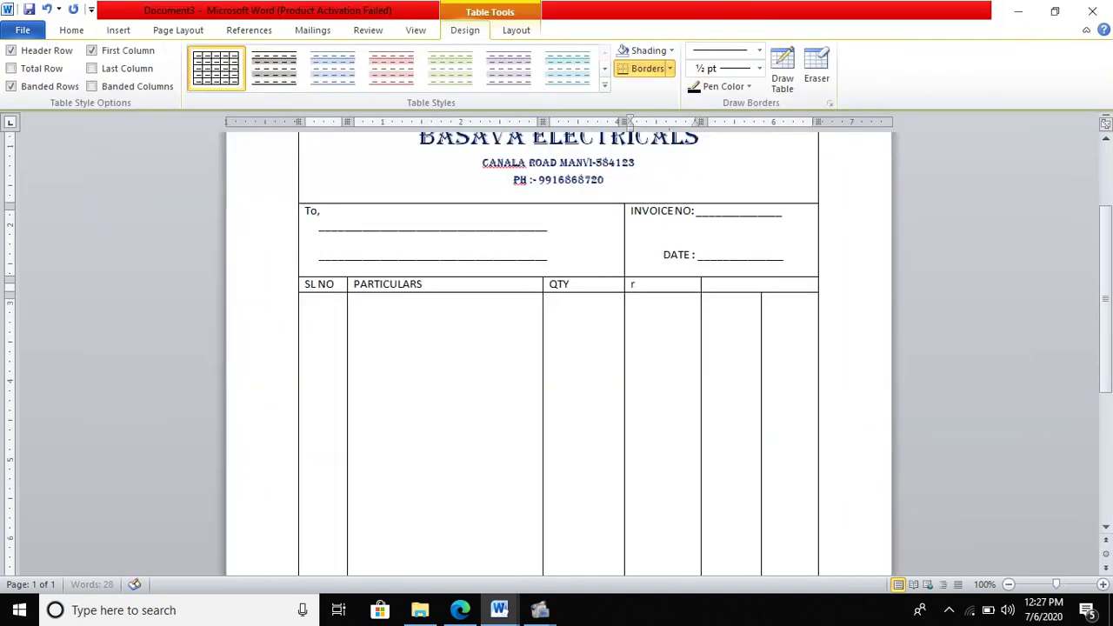
{"action": "type", "text": "TE"}
{"action": "key", "text": "alt+Tab"}
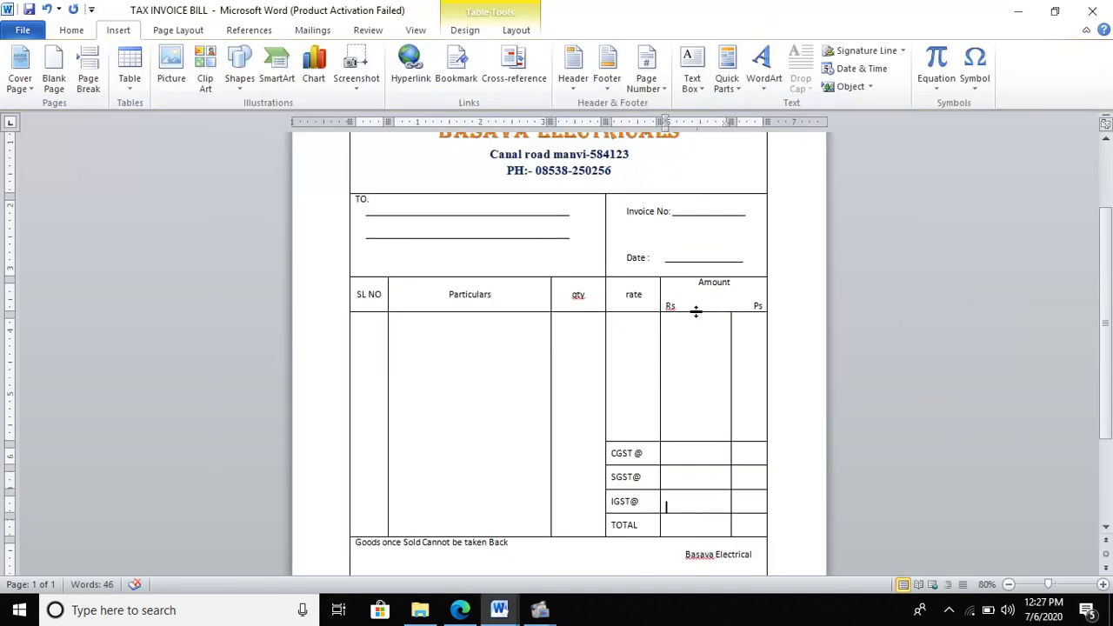
{"action": "key", "text": "alt+Tab"}
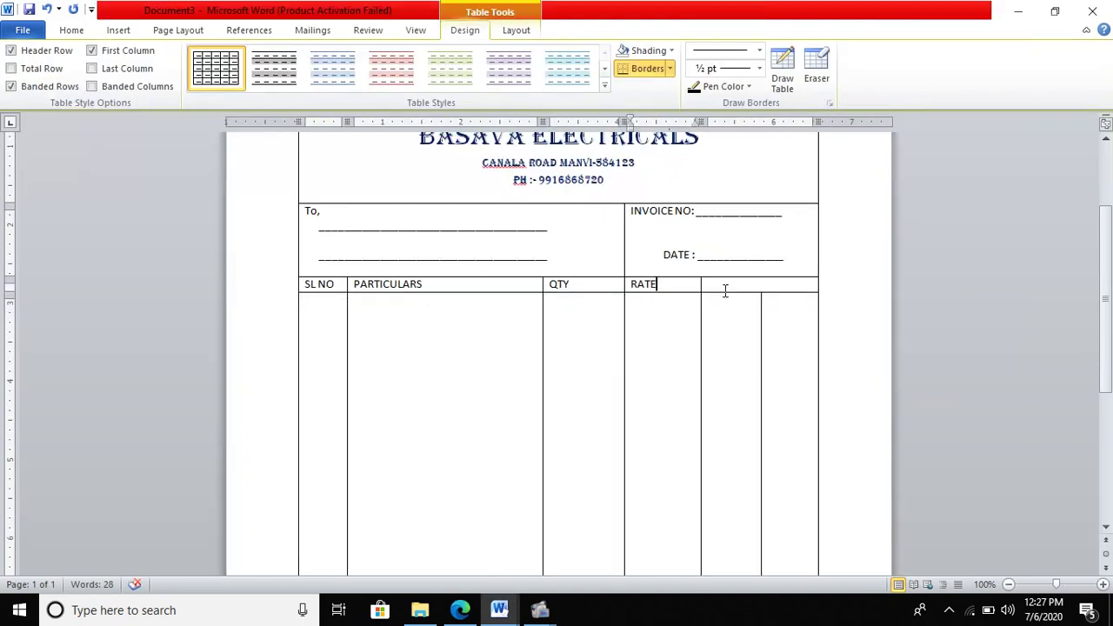
{"action": "left_click", "coordinate": [726, 283]}
{"action": "type", "text": "AMOUN"}
{"action": "type", "text": "T"}
Add the 'Rs/-' and 'Ps/-' sub-labels on a second line beneath AMOUNT
{"action": "key", "text": "Return"}
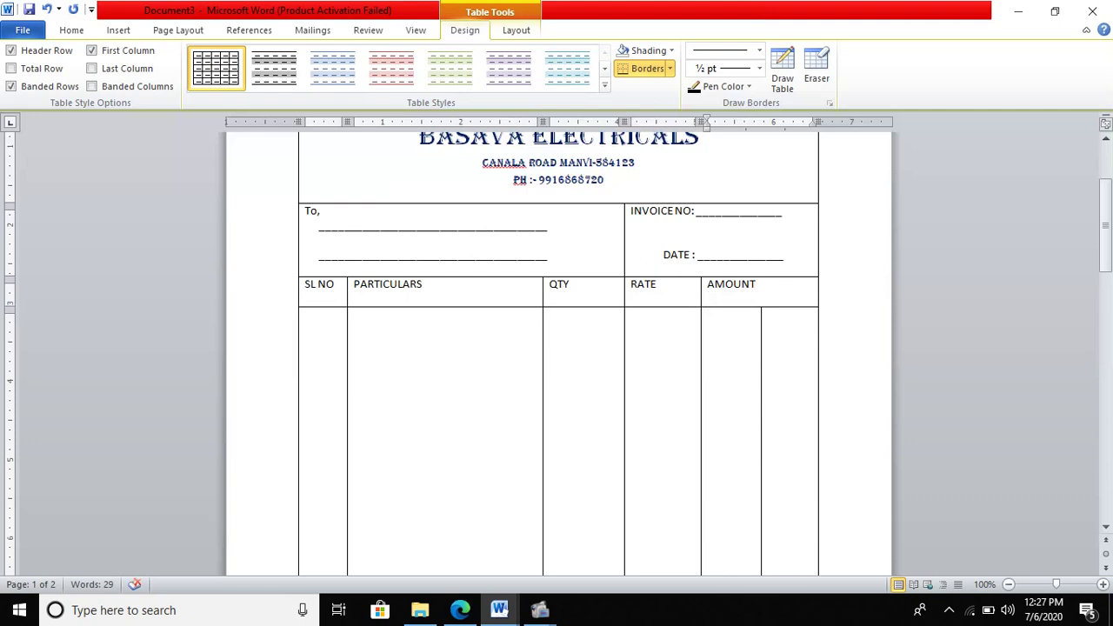
{"action": "type", "text": "Rs"}
{"action": "key", "text": "BackSpace"}
{"action": "key", "text": "BackSpace"}
{"action": "key", "text": "BackSpace"}
{"action": "type", "text": "s"}
{"action": "type", "text": "s"}
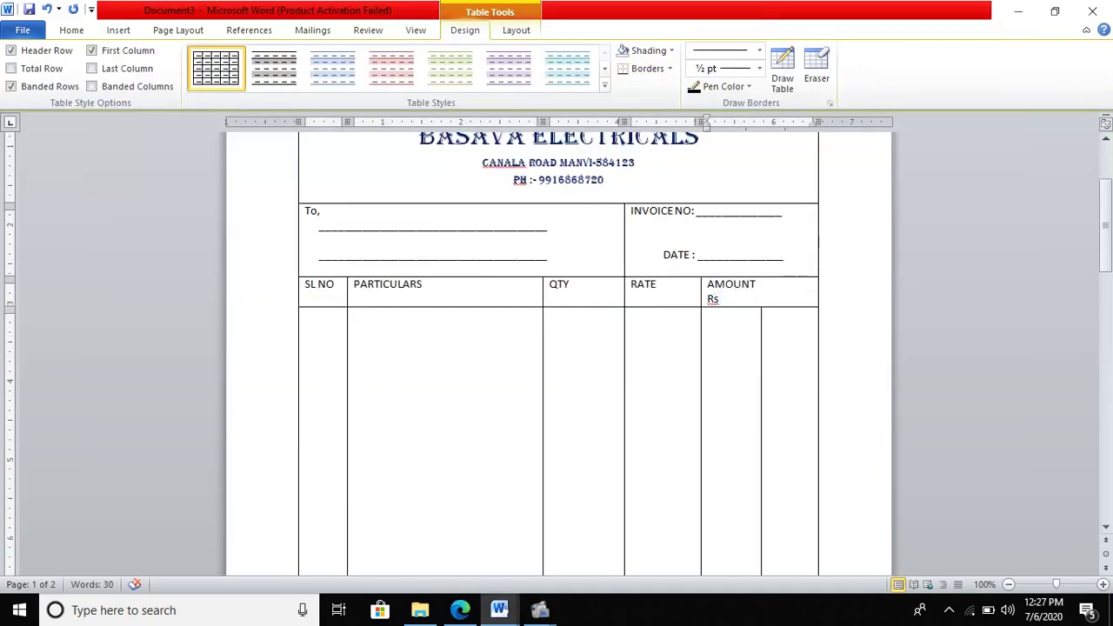
{"action": "type", "text": "/-"}
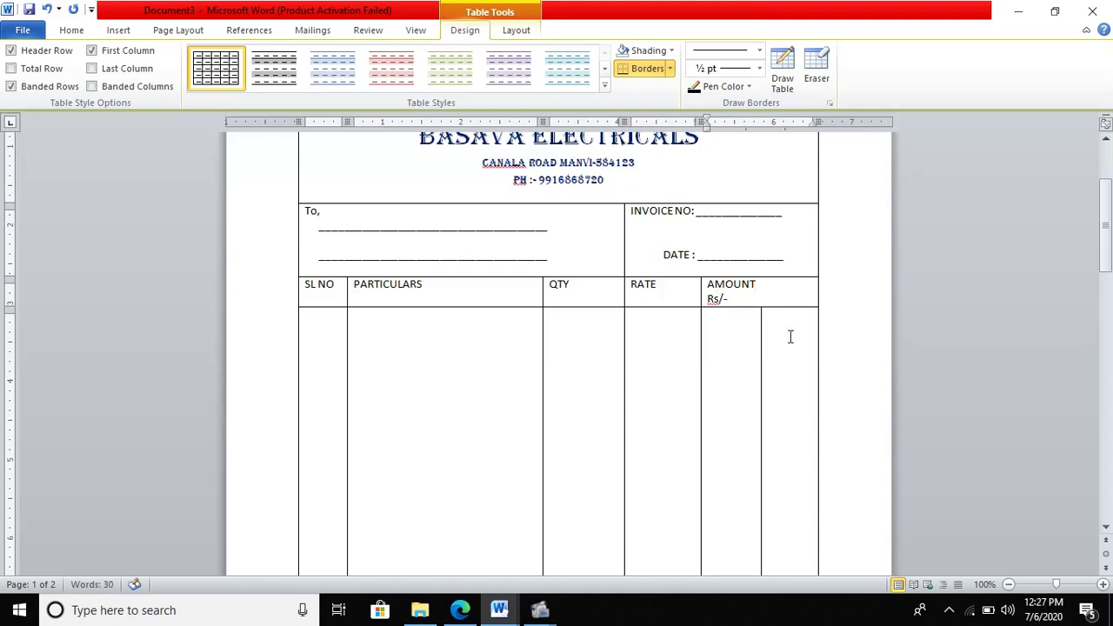
{"action": "type", "text": "P"}
{"action": "type", "text": "s/"}
{"action": "type", "text": "-"}
{"action": "left_click", "coordinate": [729, 389]}
Centre the column headings horizontally and vertically in their cells
{"action": "left_click_drag", "start_coordinate": [306, 287], "coordinate": [807, 300]}
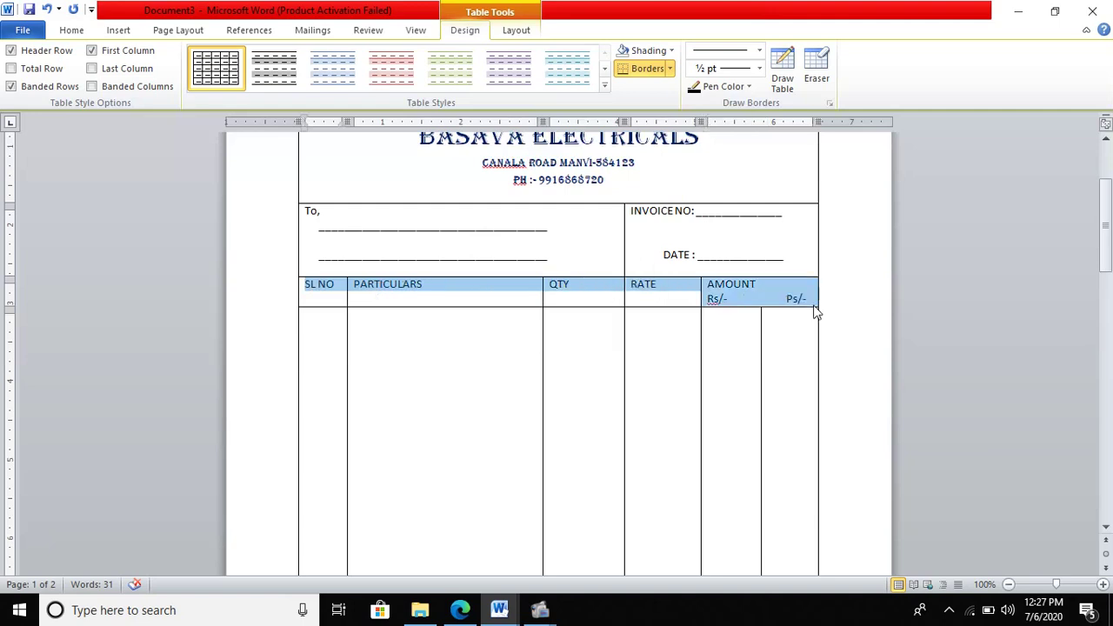
{"action": "left_click", "coordinate": [73, 32]}
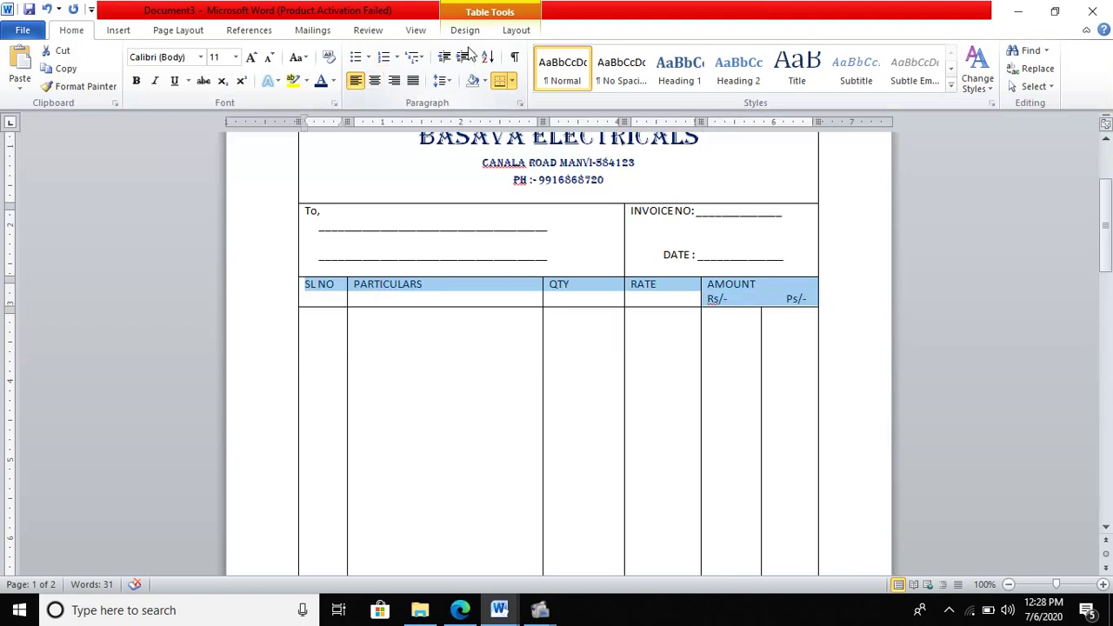
{"action": "left_click", "coordinate": [379, 82]}
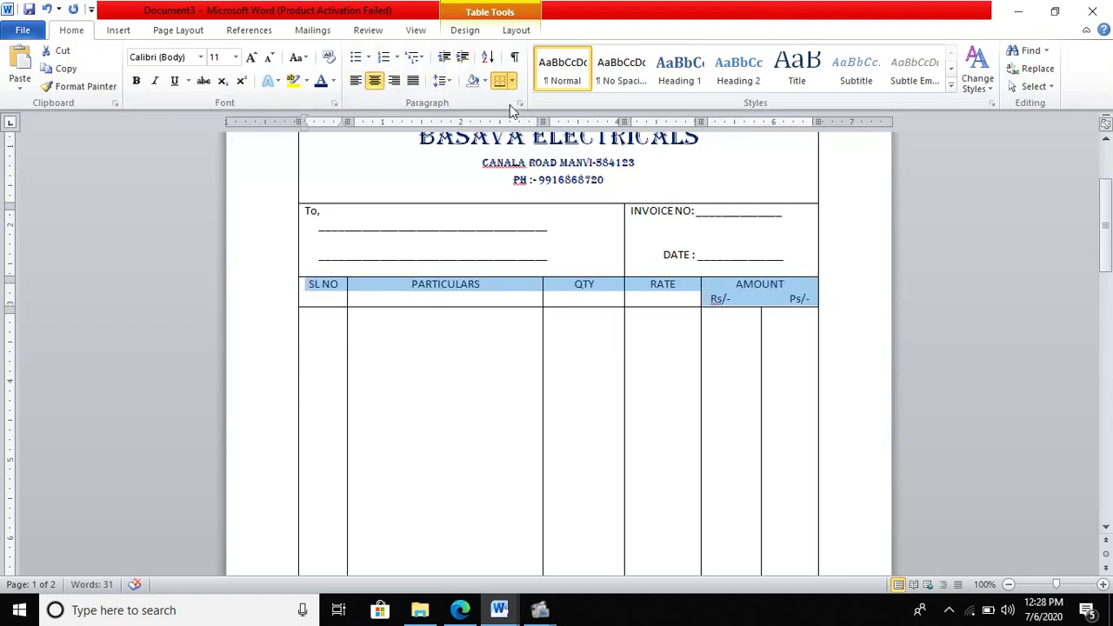
{"action": "left_click", "coordinate": [512, 33]}
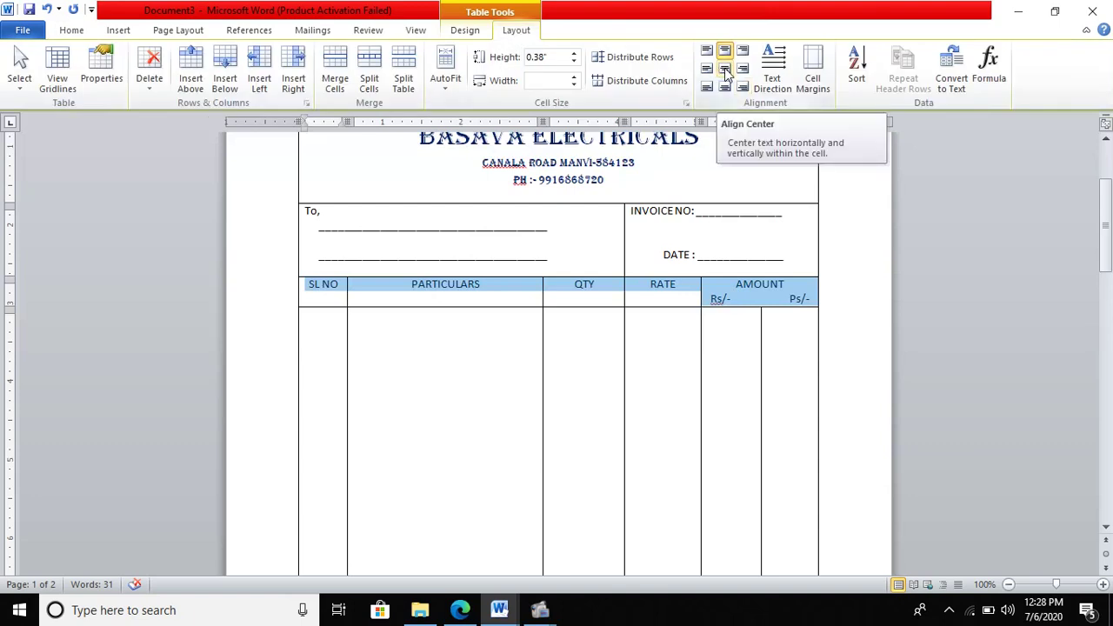
{"action": "left_click", "coordinate": [724, 70]}
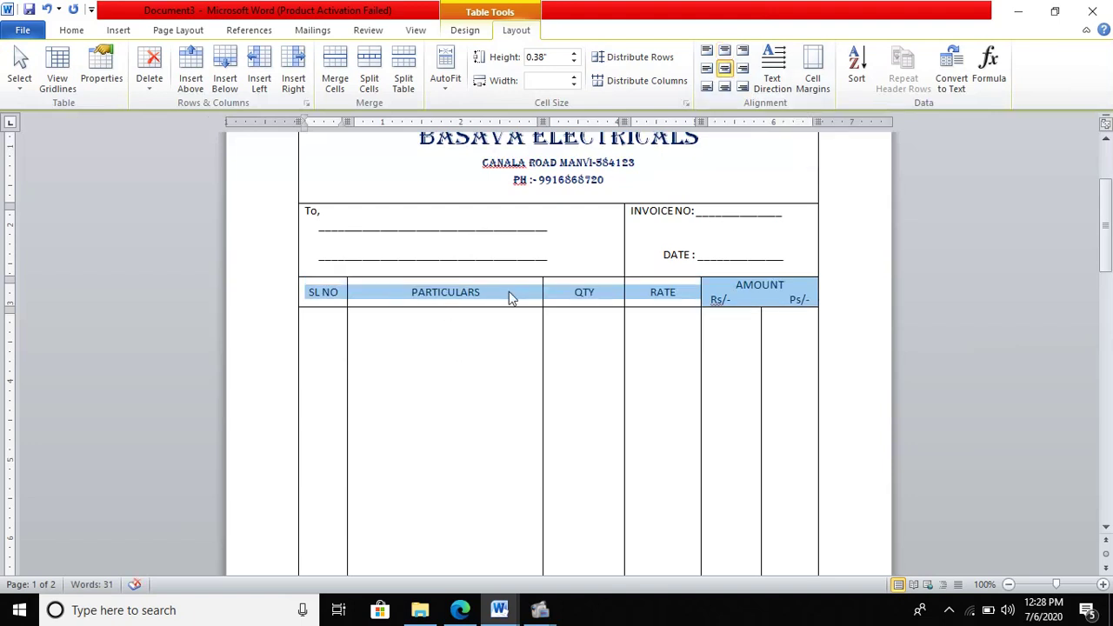
{"action": "left_click", "coordinate": [710, 414]}
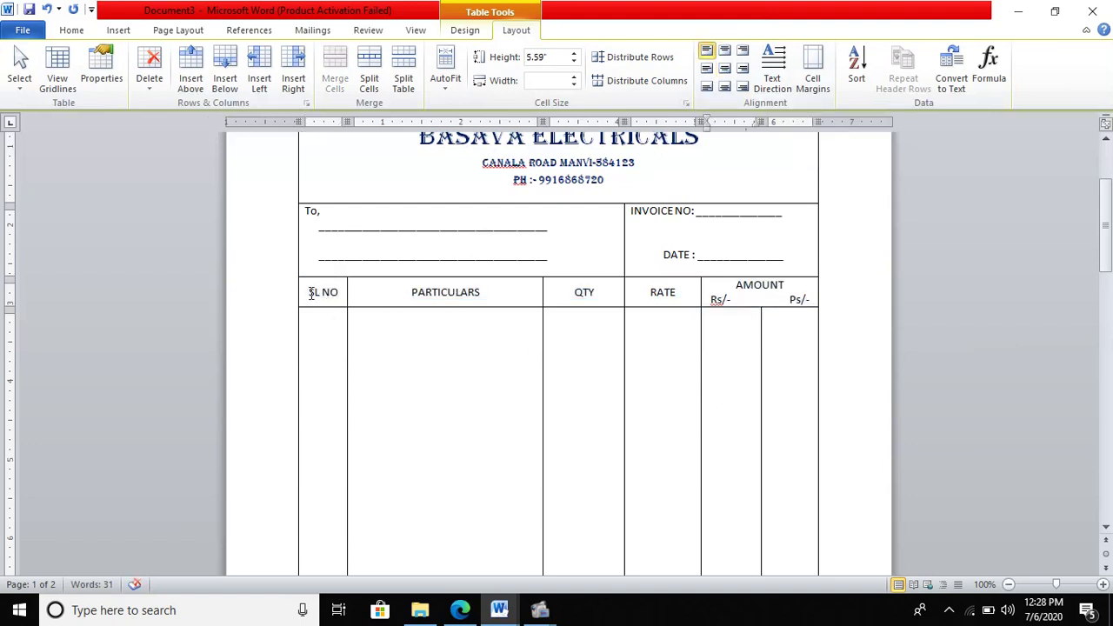
Make the column-heading row bold
{"action": "left_click_drag", "start_coordinate": [310, 292], "coordinate": [879, 353]}
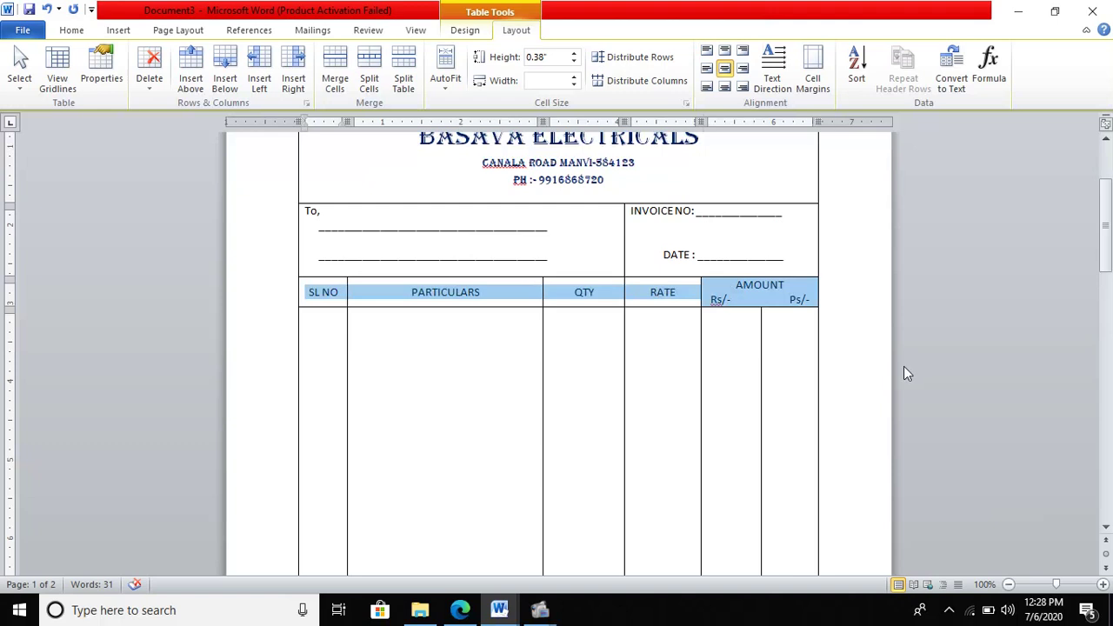
{"action": "key", "text": "ctrl+b"}
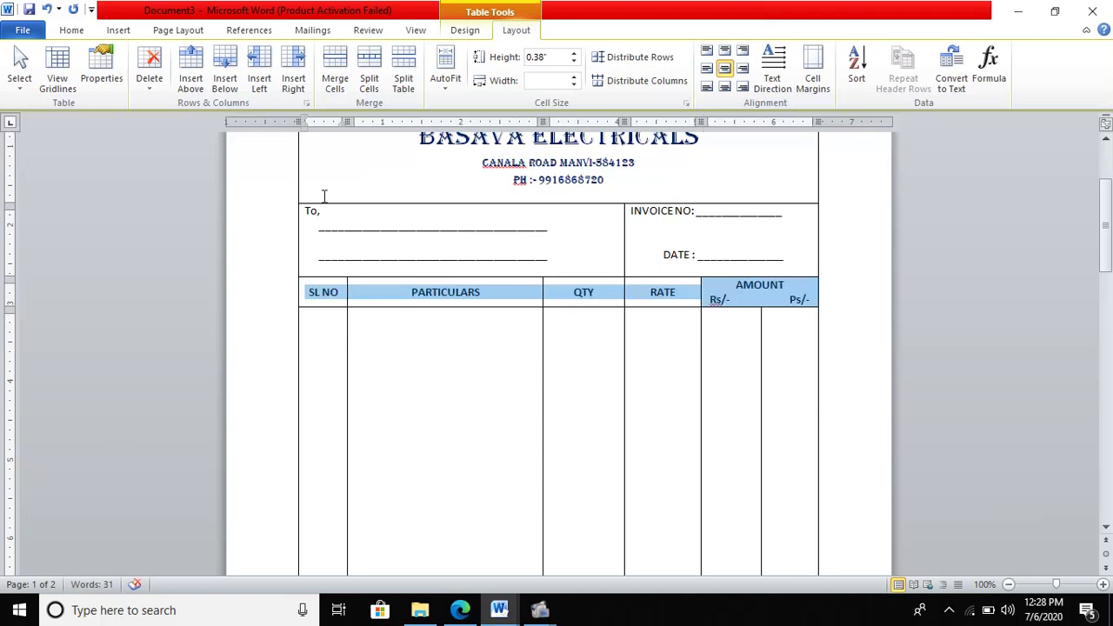
{"action": "left_click_drag", "start_coordinate": [308, 214], "coordinate": [705, 255]}
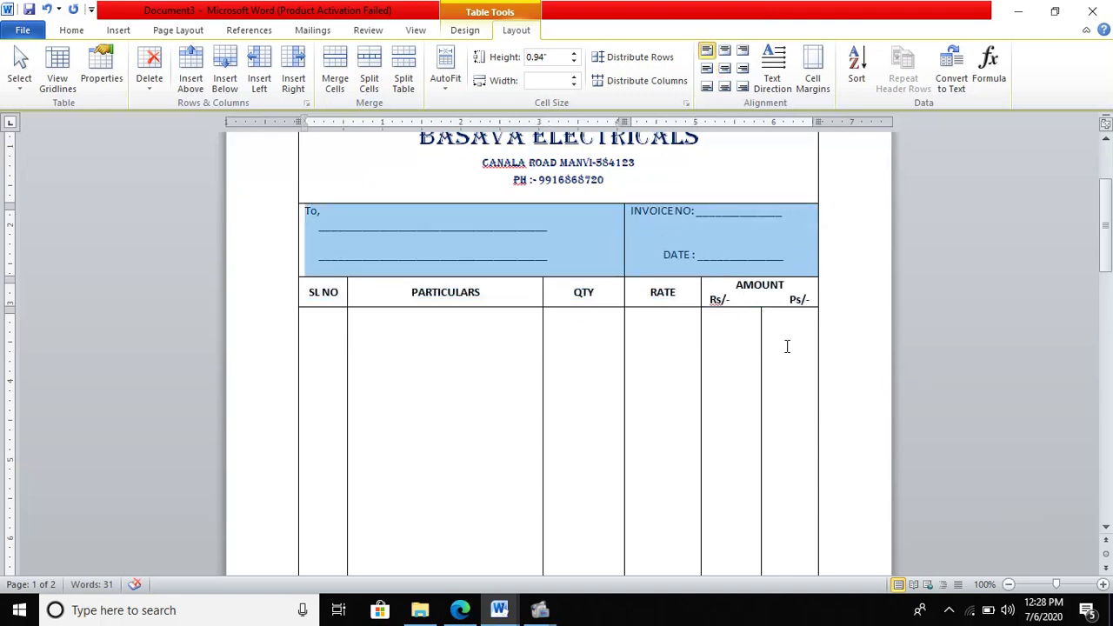
{"action": "left_click", "coordinate": [631, 339]}
Make the BASAVA ELECTRICALS name, address and phone lines bold
{"action": "scroll", "coordinate": [609, 335], "scroll_direction": "up", "scroll_amount": 3}
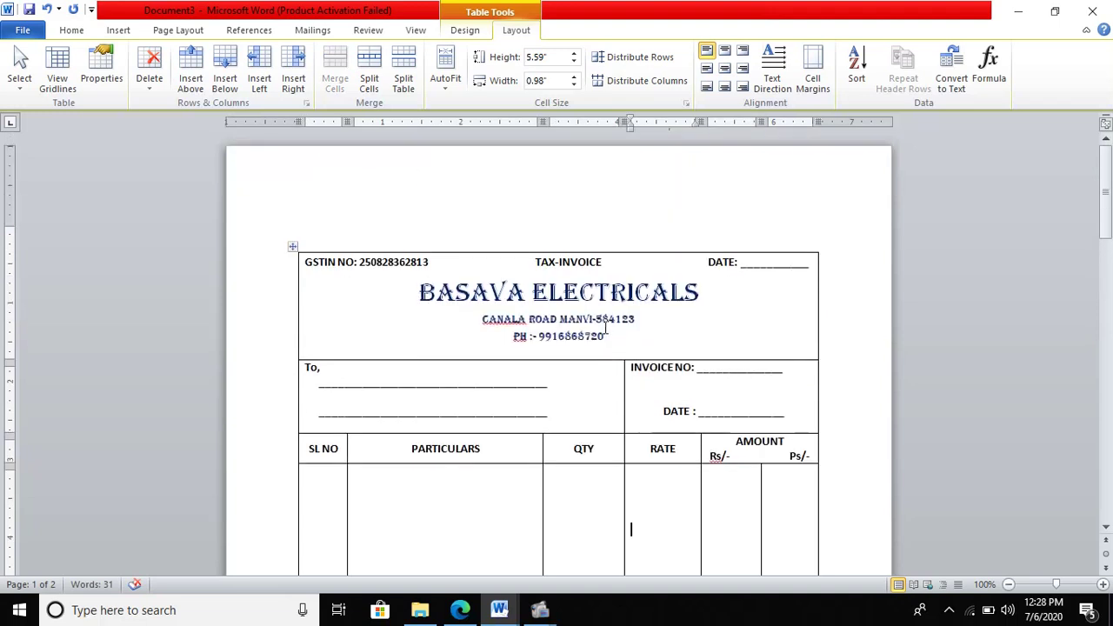
{"action": "left_click_drag", "start_coordinate": [418, 290], "coordinate": [668, 346]}
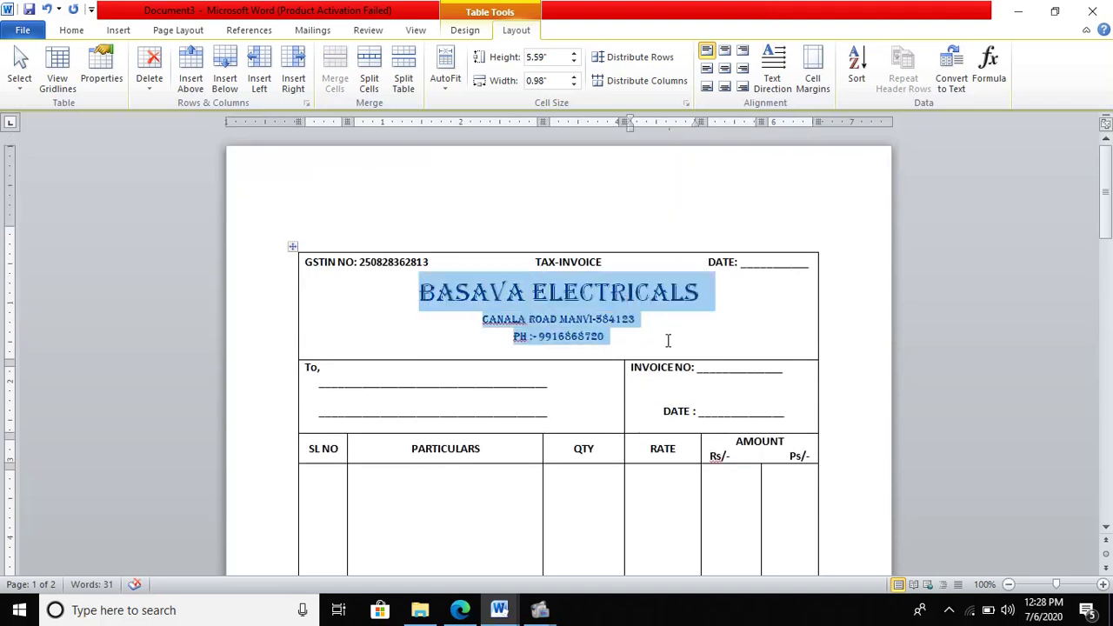
{"action": "key", "text": "ctrl+b"}
{"action": "left_click", "coordinate": [519, 375]}
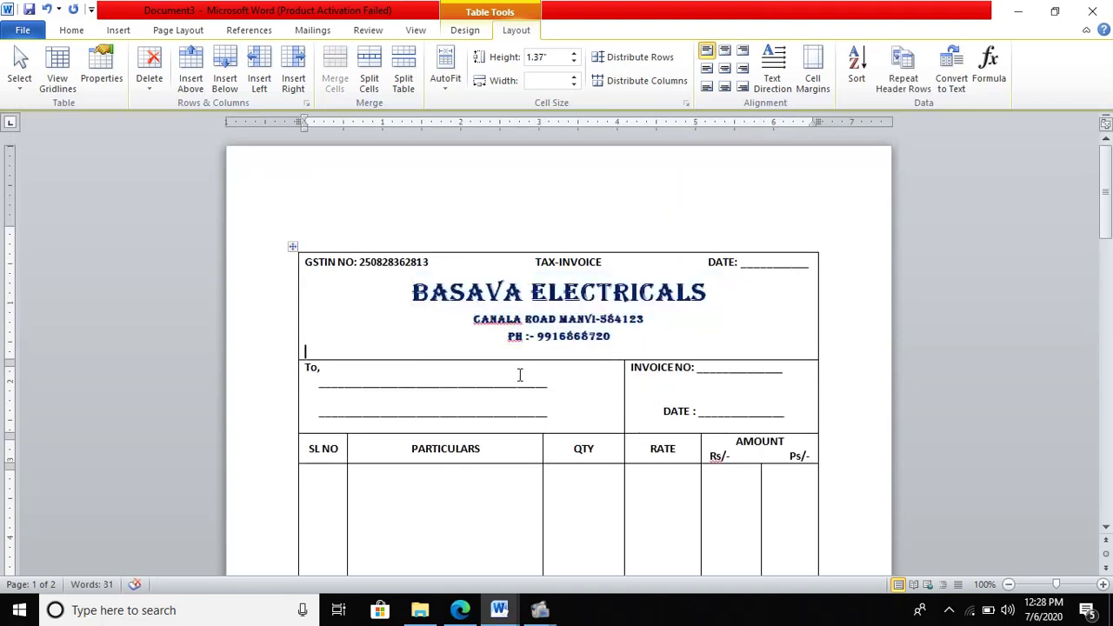
{"action": "scroll", "coordinate": [452, 517], "scroll_direction": "down", "scroll_amount": 3}
{"action": "scroll", "coordinate": [556, 339], "scroll_direction": "up", "scroll_amount": 2}
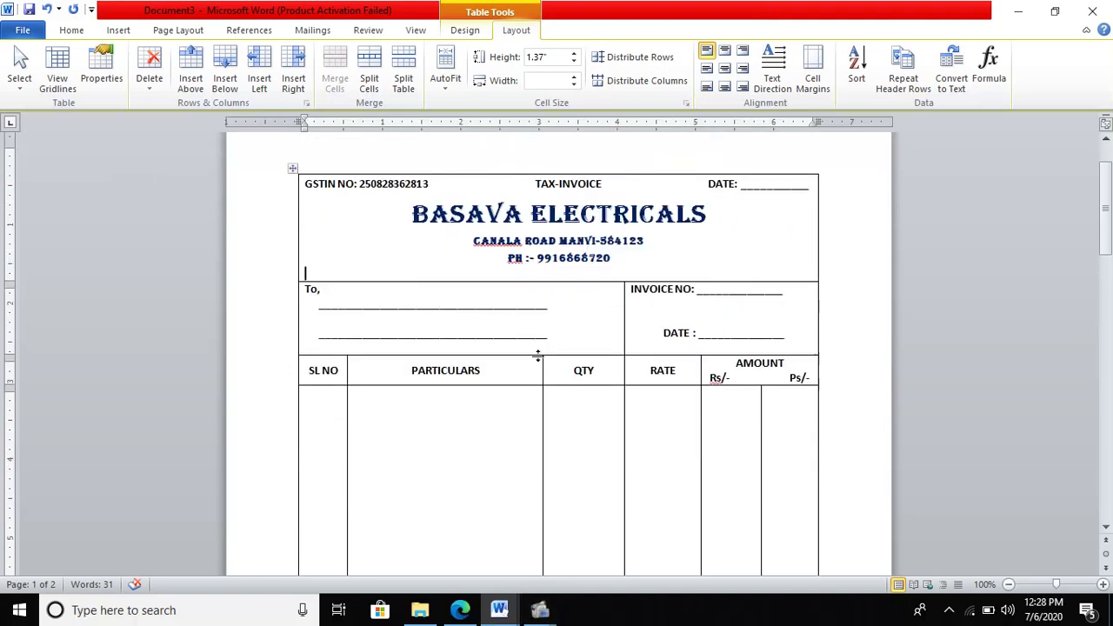
{"action": "scroll", "coordinate": [478, 348], "scroll_direction": "down", "scroll_amount": 3}
{"action": "left_click", "coordinate": [317, 258]}
Turn on Draw Table and draw the first row line across the RATE and AMOUNT columns
{"action": "scroll", "coordinate": [726, 356], "scroll_direction": "down", "scroll_amount": 4}
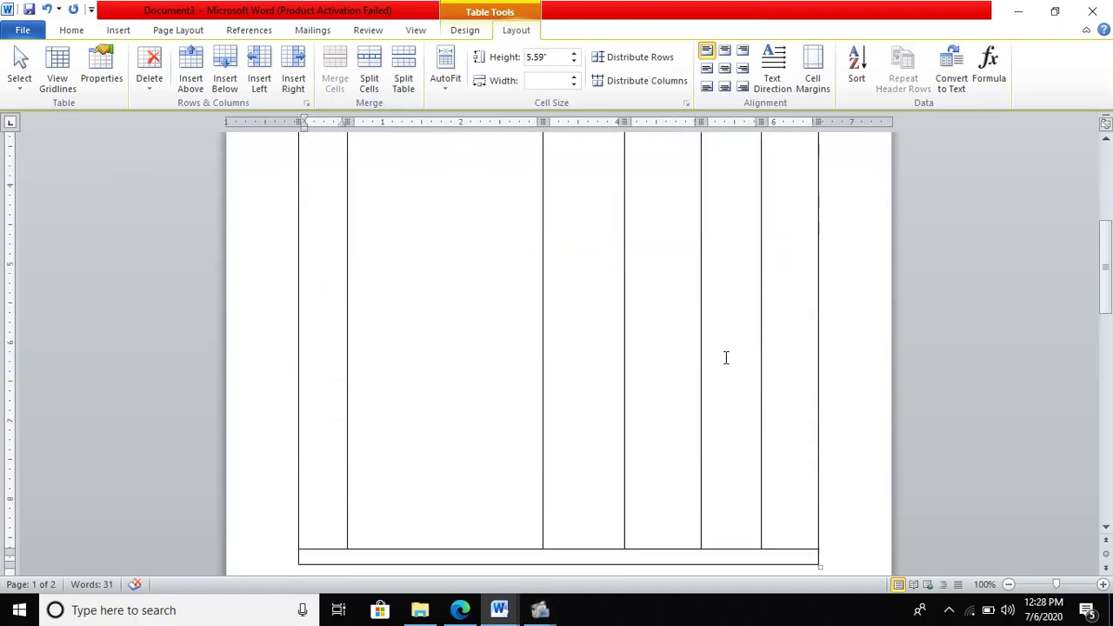
{"action": "scroll", "coordinate": [658, 330], "scroll_direction": "up", "scroll_amount": 5}
{"action": "scroll", "coordinate": [434, 365], "scroll_direction": "down", "scroll_amount": 4}
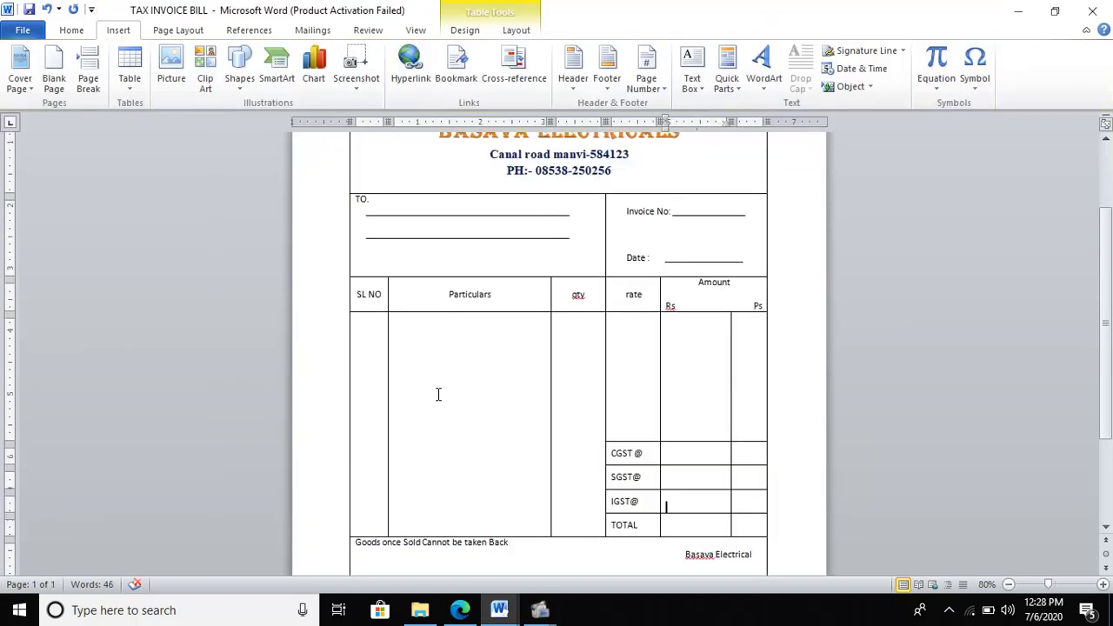
{"action": "scroll", "coordinate": [437, 393], "scroll_direction": "down", "scroll_amount": 1}
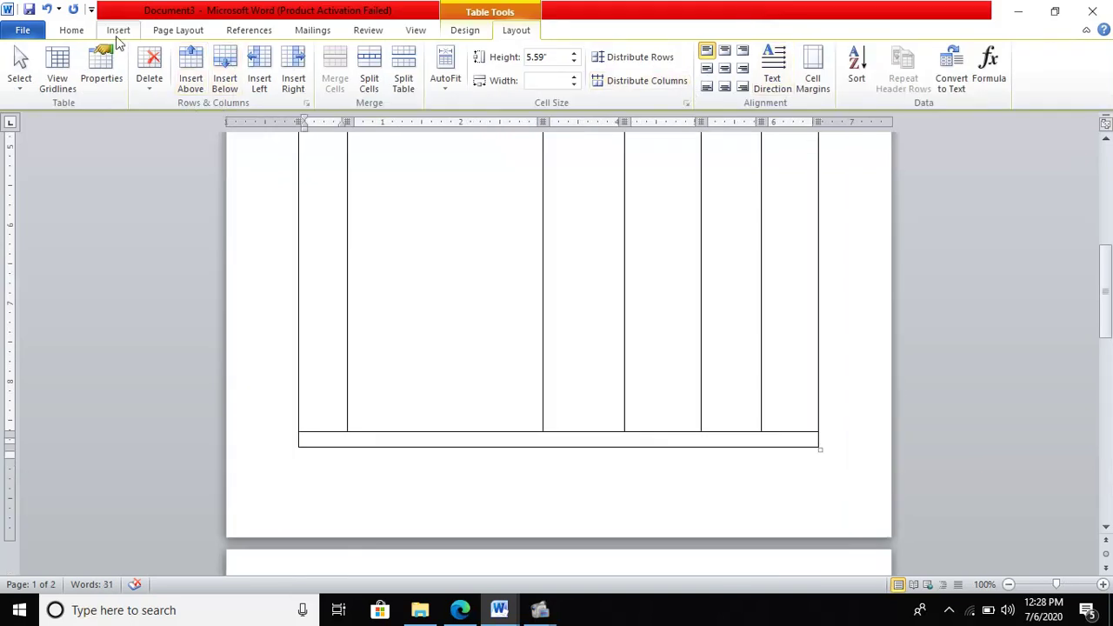
{"action": "left_click", "coordinate": [460, 34]}
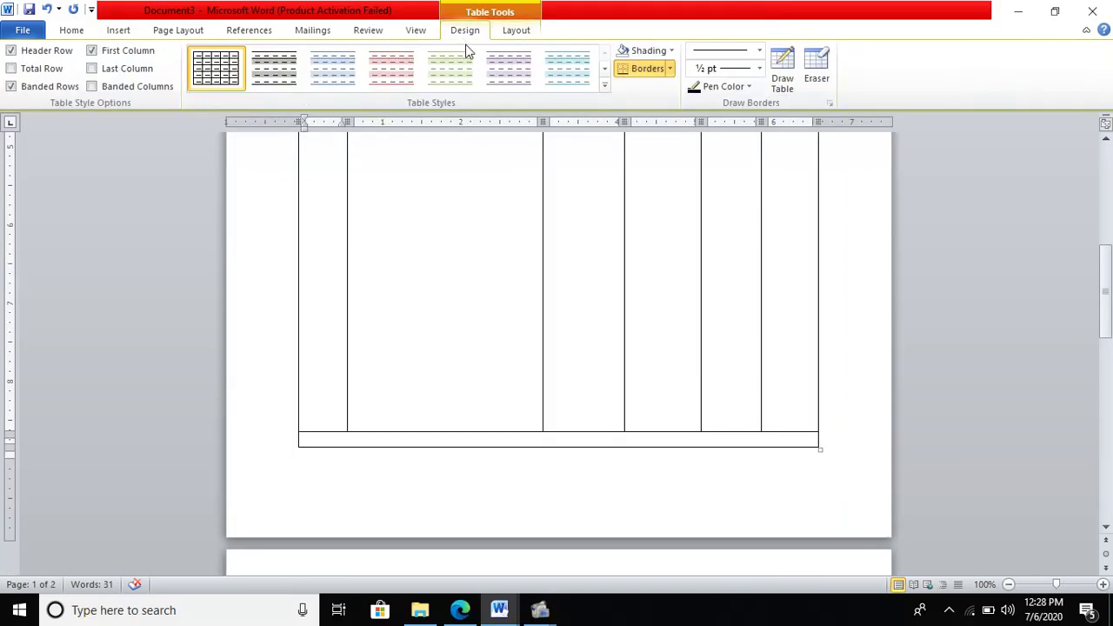
{"action": "left_click", "coordinate": [786, 83]}
{"action": "left_click", "coordinate": [782, 78]}
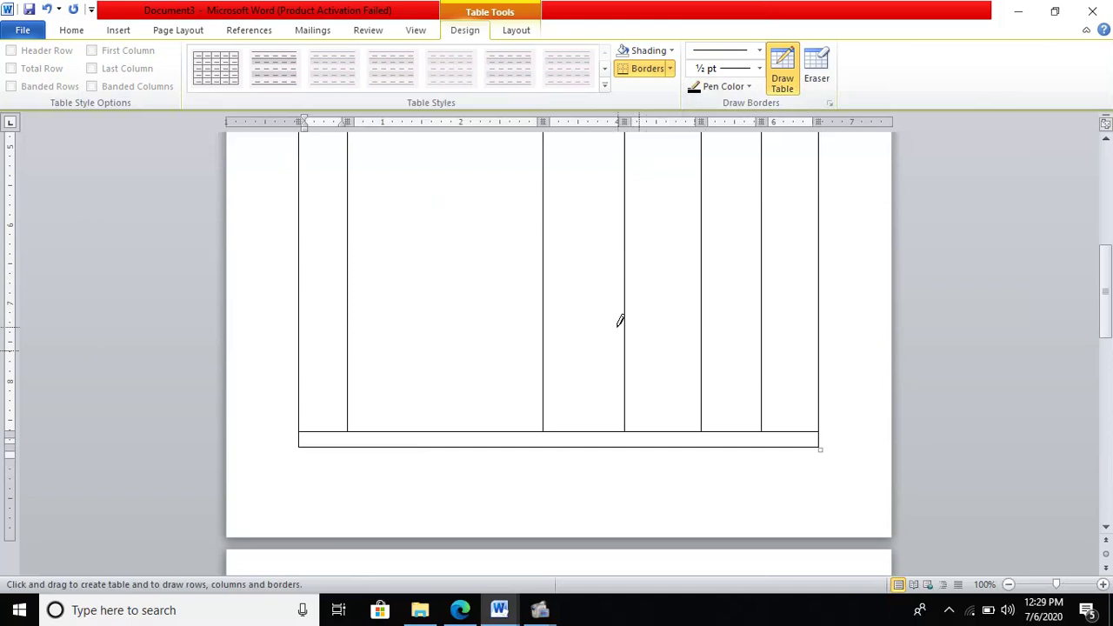
{"action": "left_click_drag", "start_coordinate": [626, 406], "coordinate": [780, 407]}
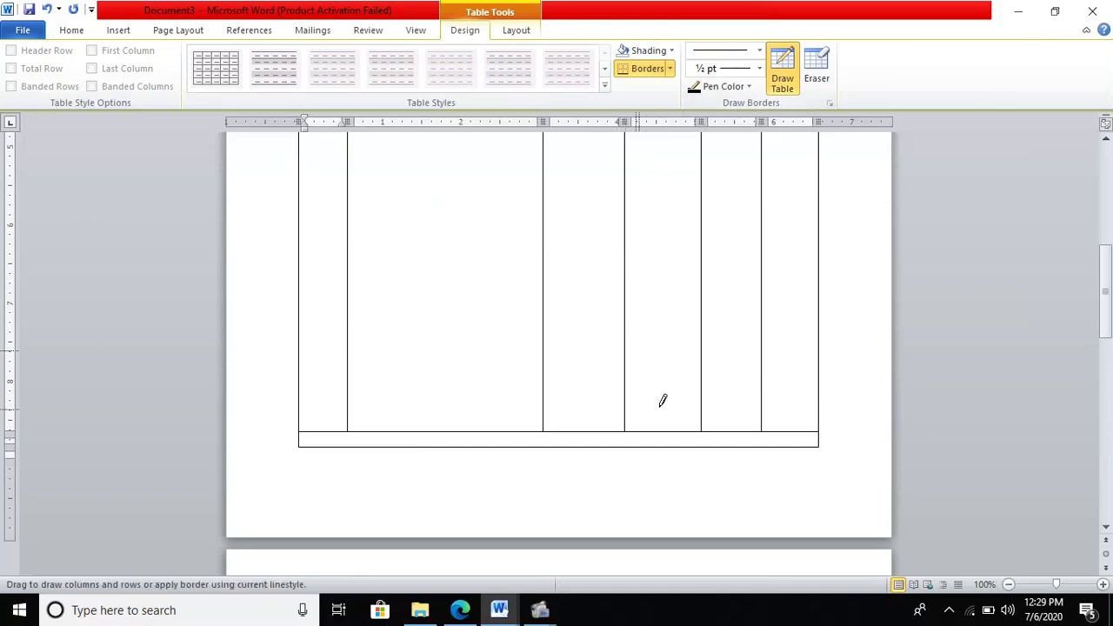
Draw further row lines across the RATE to Ps/- columns, forming four short tax/total rows
{"action": "scroll", "coordinate": [724, 396], "scroll_direction": "down", "scroll_amount": 5}
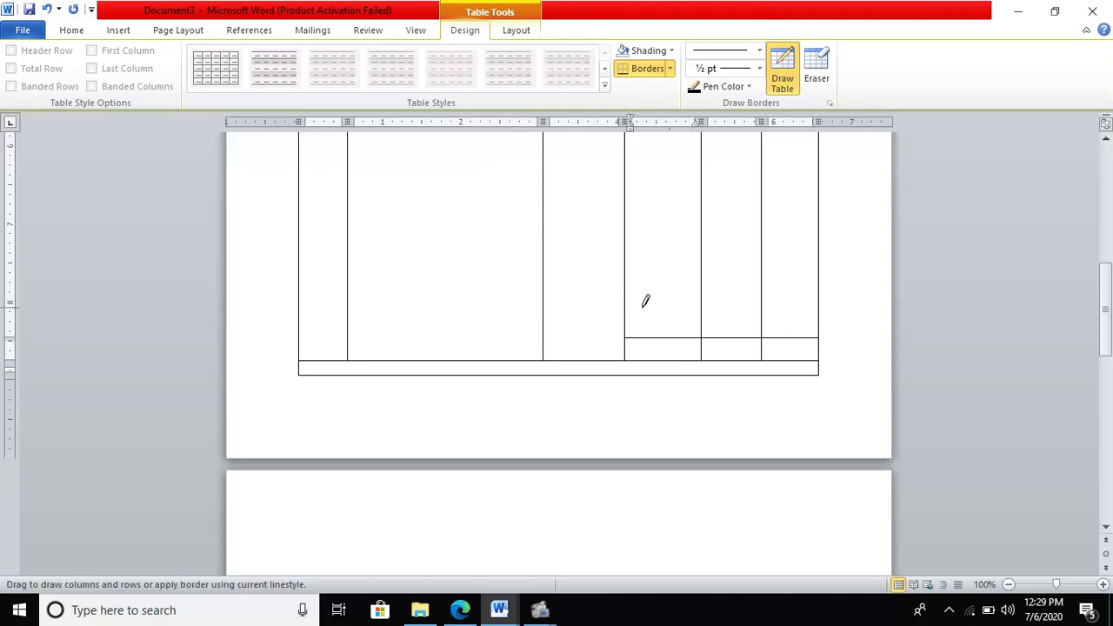
{"action": "scroll", "coordinate": [789, 305], "scroll_direction": "up", "scroll_amount": 4}
{"action": "scroll", "coordinate": [673, 475], "scroll_direction": "down", "scroll_amount": 2}
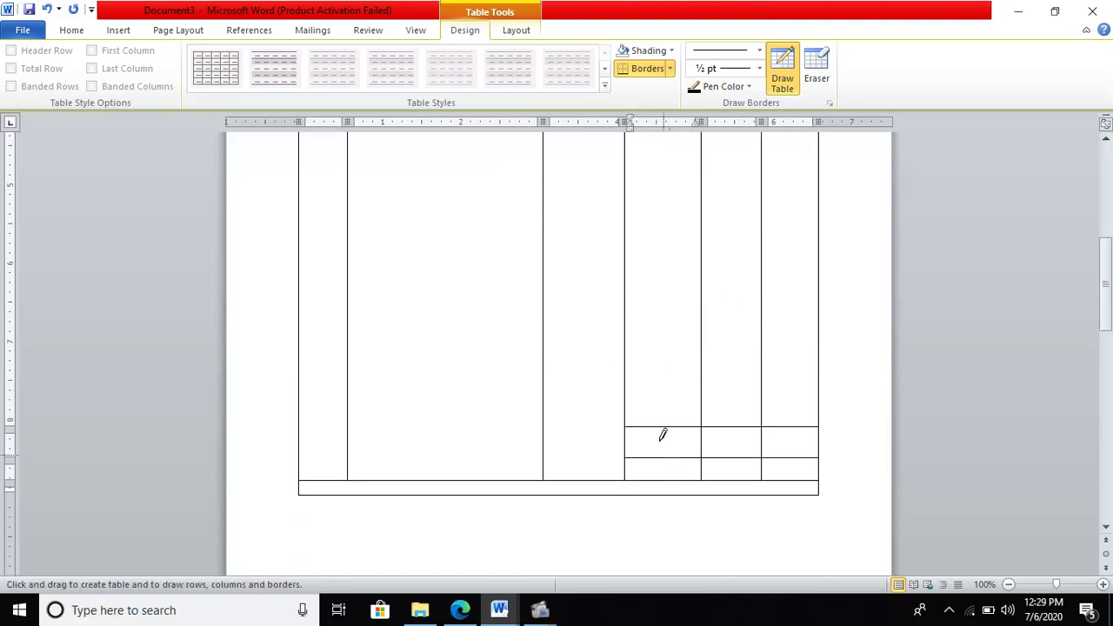
{"action": "left_click_drag", "start_coordinate": [626, 396], "coordinate": [787, 403]}
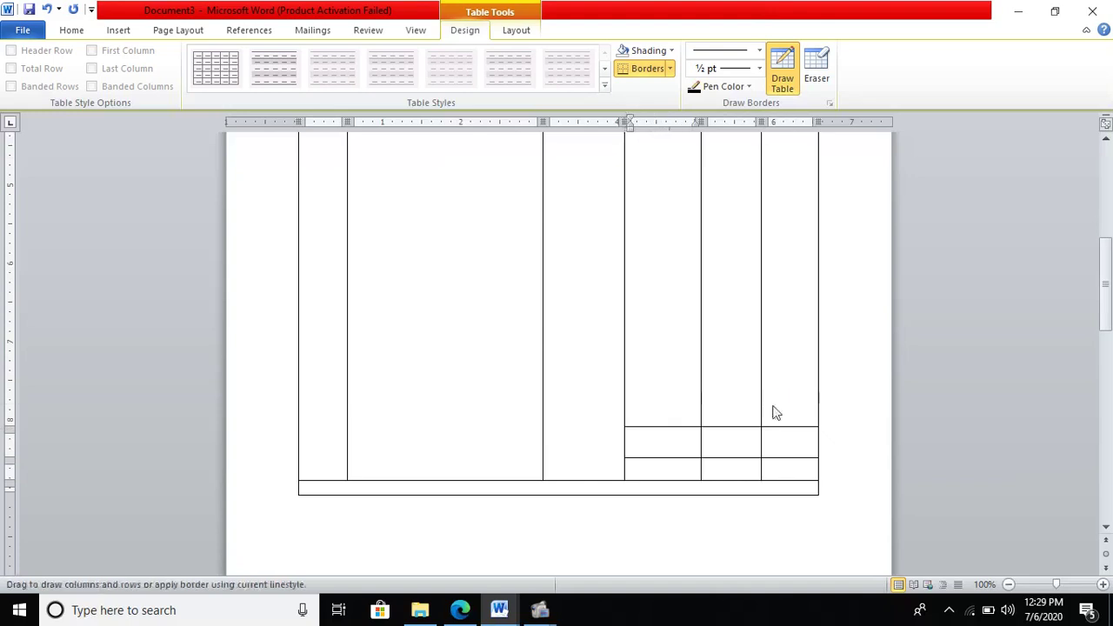
{"action": "scroll", "coordinate": [663, 392], "scroll_direction": "up", "scroll_amount": 4}
{"action": "scroll", "coordinate": [661, 434], "scroll_direction": "down", "scroll_amount": 5}
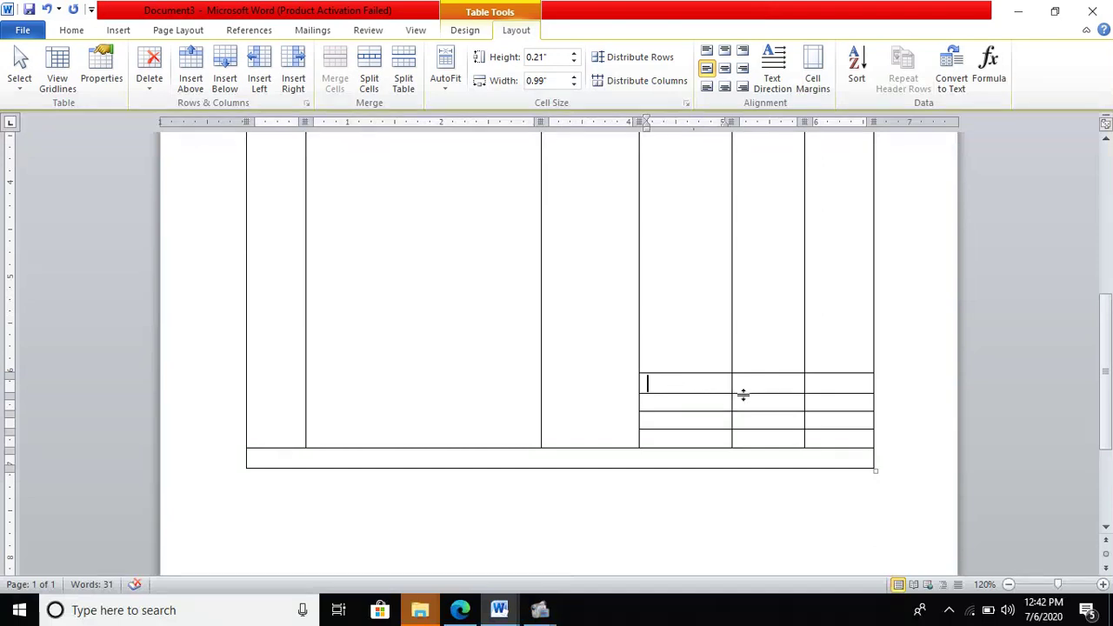
Enter SGST@, CGST@, IGST@ and TOTAL down the four short rows of the RATE column
{"action": "type", "text": "SGST"}
{"action": "type", "text": "@"}
{"action": "left_click", "coordinate": [677, 406]}
{"action": "type", "text": "C"}
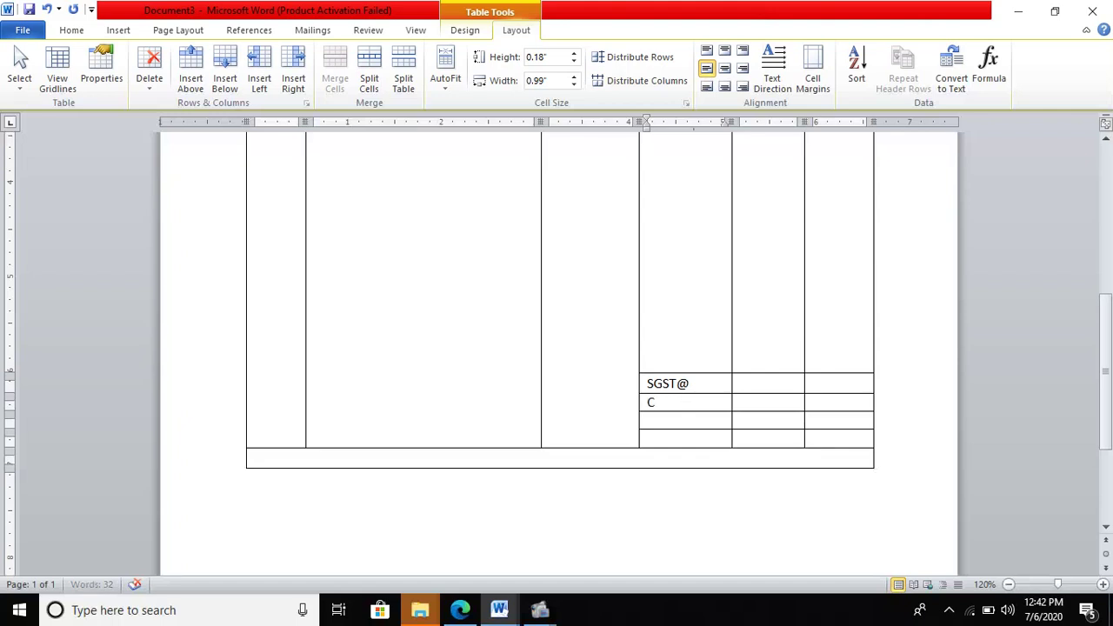
{"action": "type", "text": "GST@"}
{"action": "key", "text": "Down"}
{"action": "type", "text": "GT"}
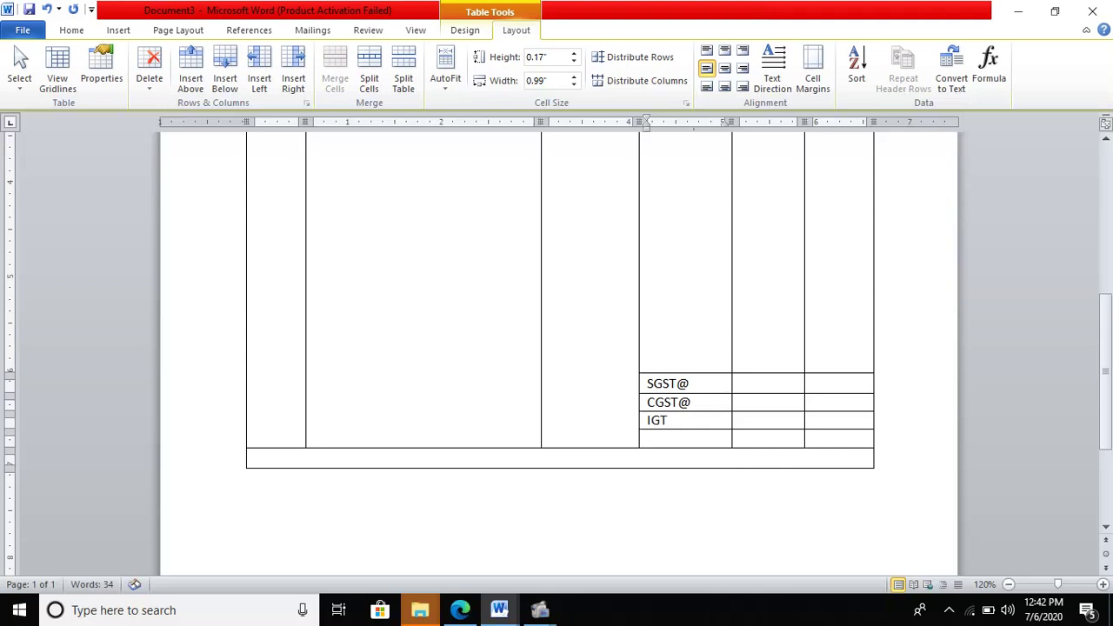
{"action": "key", "text": "BackSpace"}
{"action": "type", "text": "ST@"}
{"action": "left_click", "coordinate": [710, 444]}
{"action": "type", "text": "TOT"}
{"action": "type", "text": "AL"}
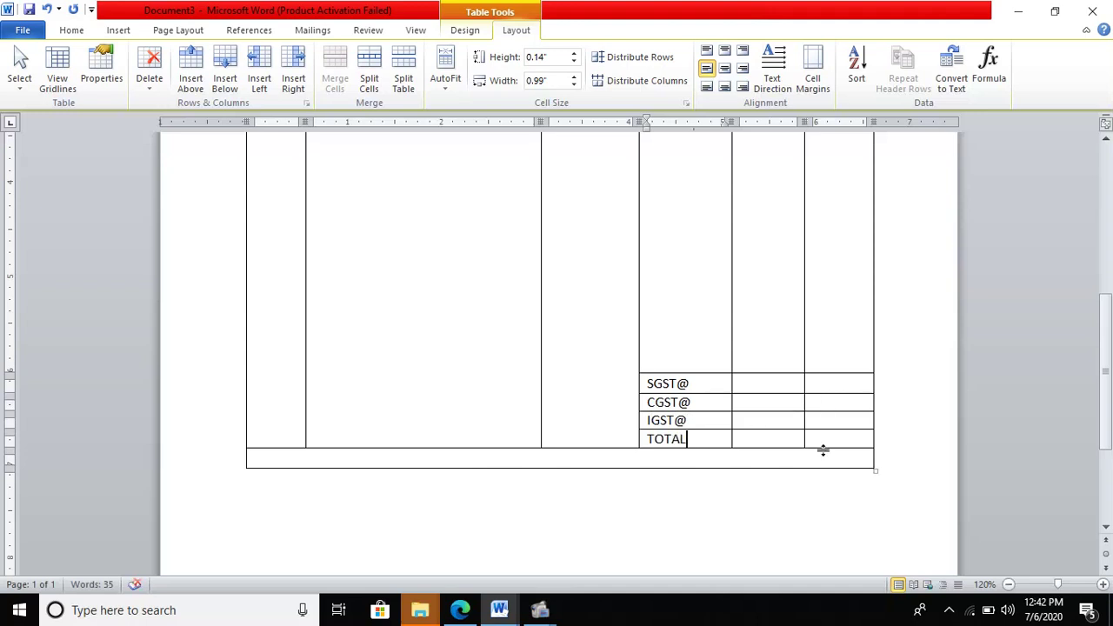
{"action": "left_click", "coordinate": [698, 459]}
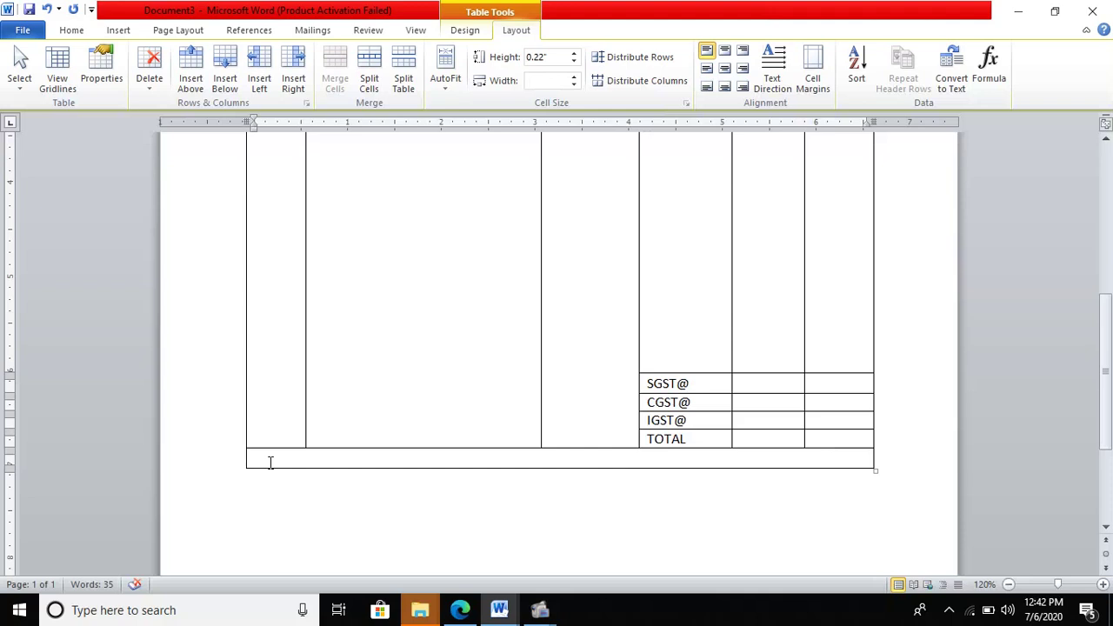
Look up the footer note wording in the TAX INVOICE BILL reference document
{"action": "key", "text": "alt+Tab"}
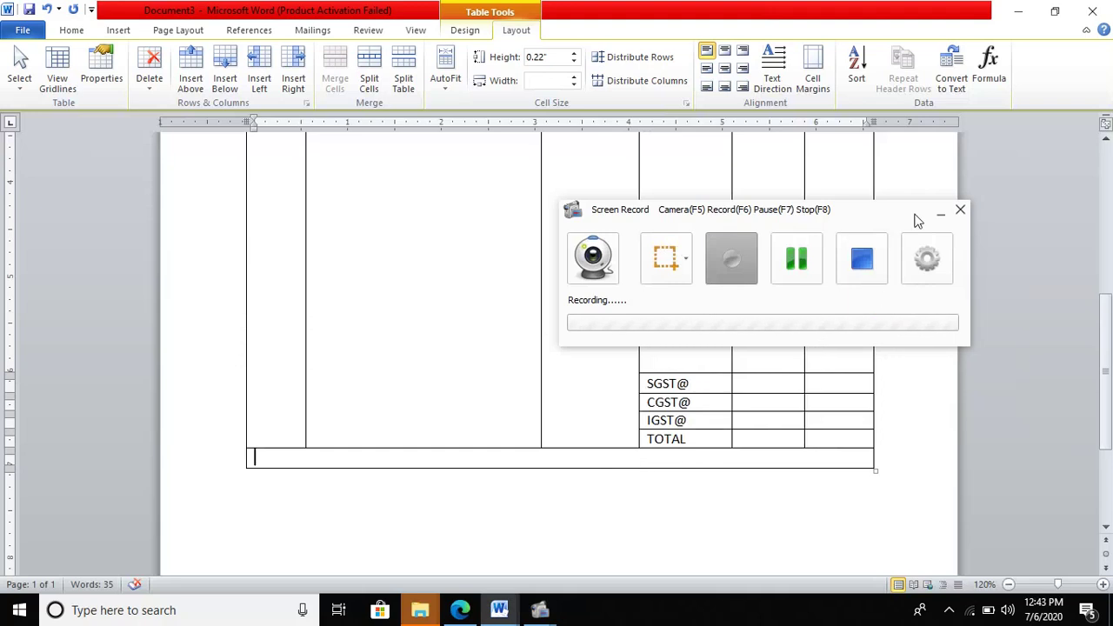
{"action": "left_click", "coordinate": [940, 213]}
{"action": "key", "text": "alt+Tab"}
{"action": "key", "text": "alt+Tab"}
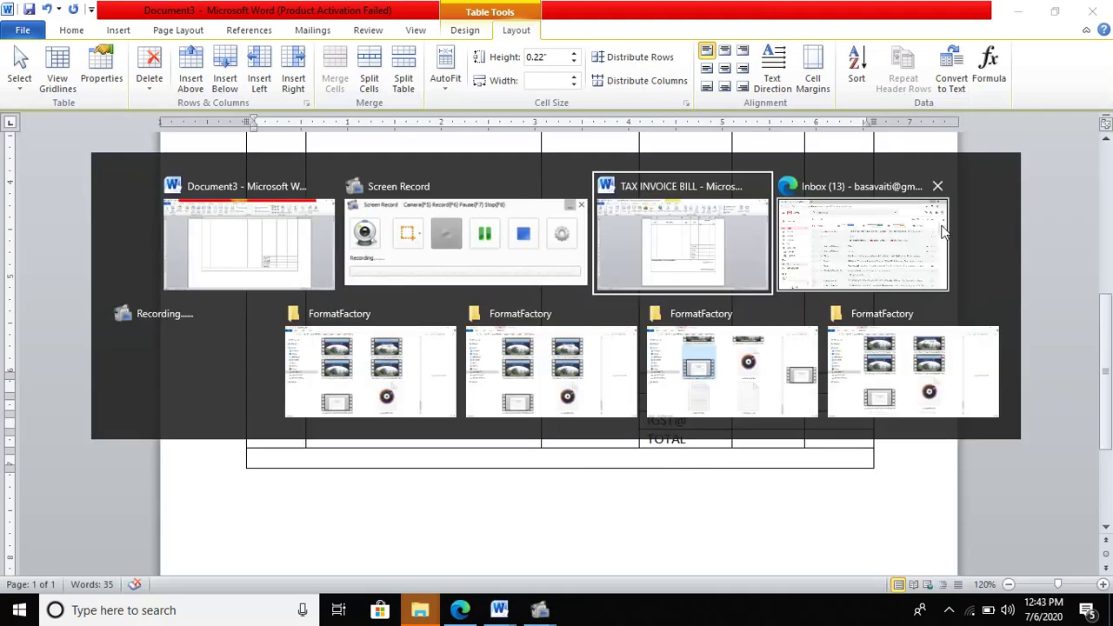
{"action": "scroll", "coordinate": [713, 309], "scroll_direction": "up", "scroll_amount": 5}
{"action": "scroll", "coordinate": [561, 362], "scroll_direction": "down", "scroll_amount": 4}
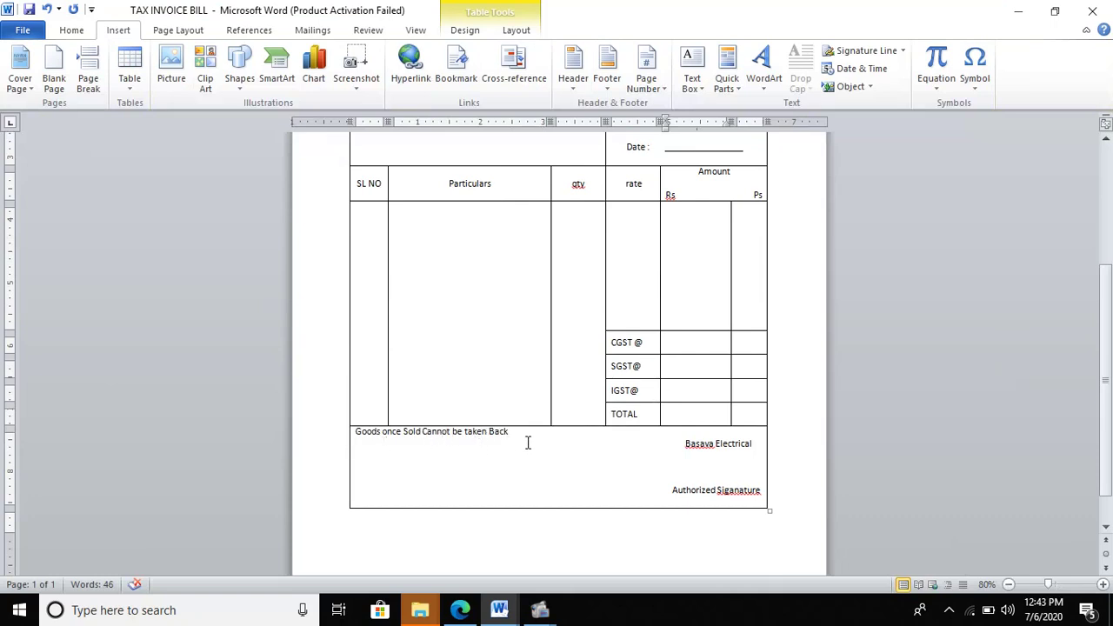
{"action": "left_click_drag", "start_coordinate": [515, 432], "coordinate": [360, 428]}
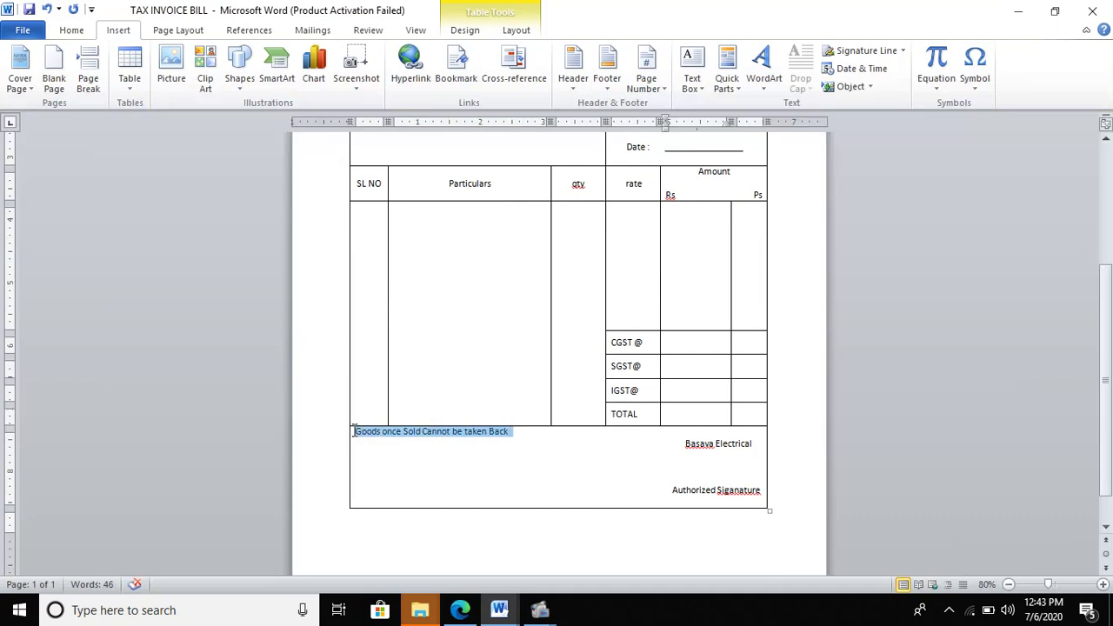
{"action": "key", "text": "alt+Tab"}
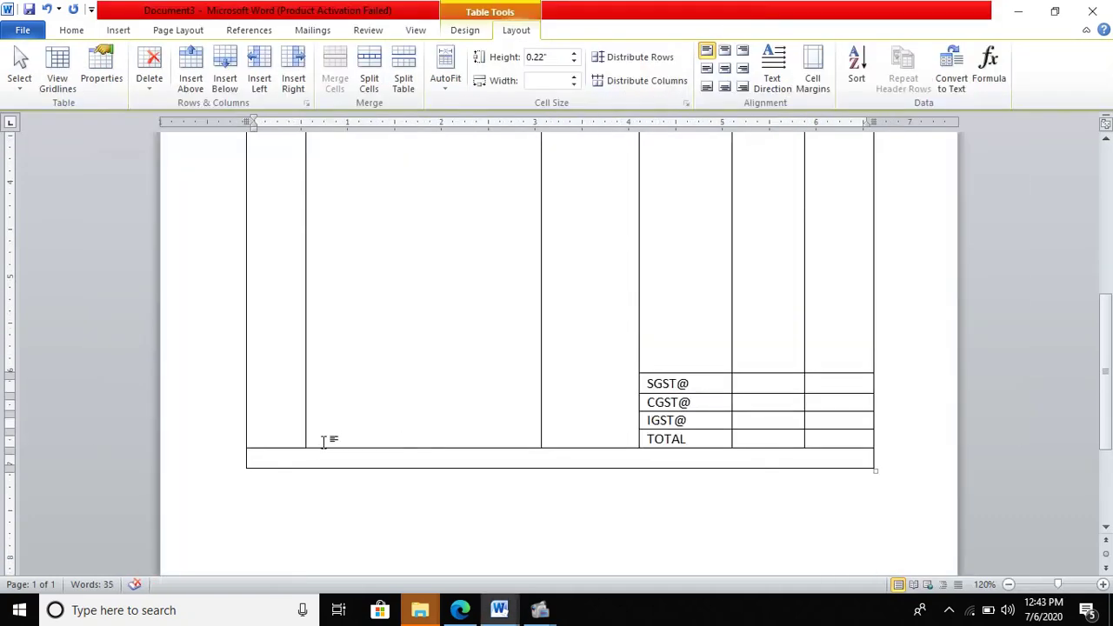
Type GOODS ONE SOLD CANNOT BE RETURN in the empty bottom row, then add new lines
{"action": "left_click", "coordinate": [312, 463]}
{"action": "type", "text": "GO"}
{"action": "type", "text": "ODS"}
{"action": "type", "text": " ONE"}
{"action": "key", "text": "BackSpace"}
{"action": "key", "text": "BackSpace"}
{"action": "key", "text": "BackSpace"}
{"action": "type", "text": "SOLD"}
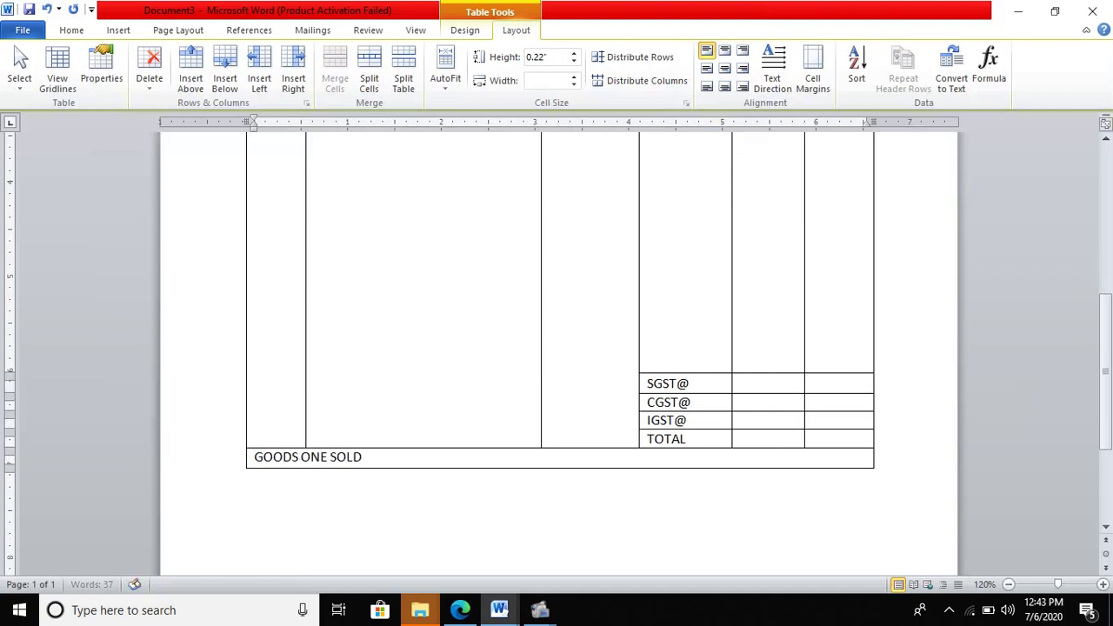
{"action": "type", "text": " CANN"}
{"action": "type", "text": "OT "}
{"action": "type", "text": "BE RERUE"}
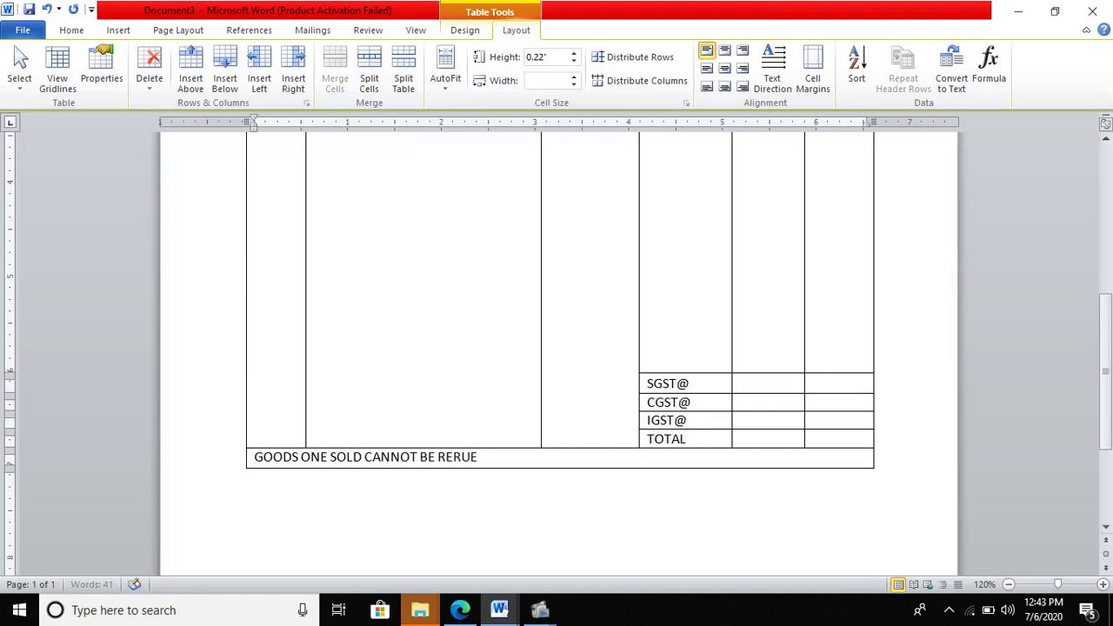
{"action": "key", "text": "BackSpace"}
{"action": "key", "text": "BackSpace"}
{"action": "key", "text": "BackSpace"}
{"action": "type", "text": "TE"}
{"action": "type", "text": "A"}
{"action": "key", "text": "BackSpace"}
{"action": "type", "text": "URN"}
{"action": "key", "text": "Return"}
{"action": "key", "text": "Return"}
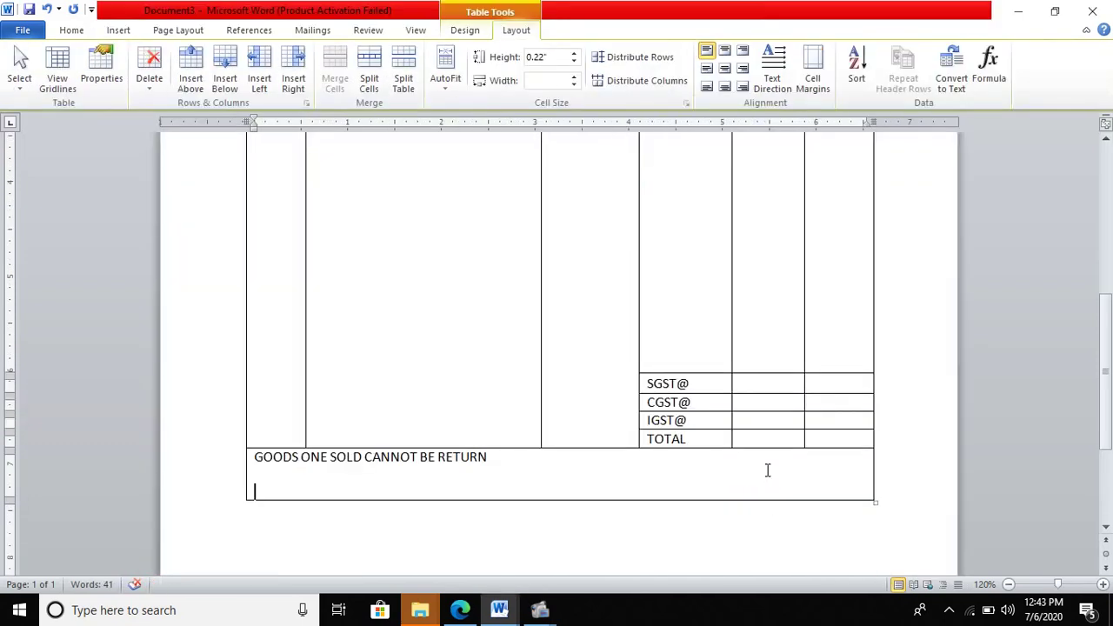
Type BASAVA ELECTRICAL in the footer cell and right-align it
{"action": "type", "text": "B"}
{"action": "type", "text": "ASAVA ELECT"}
{"action": "type", "text": "RIC"}
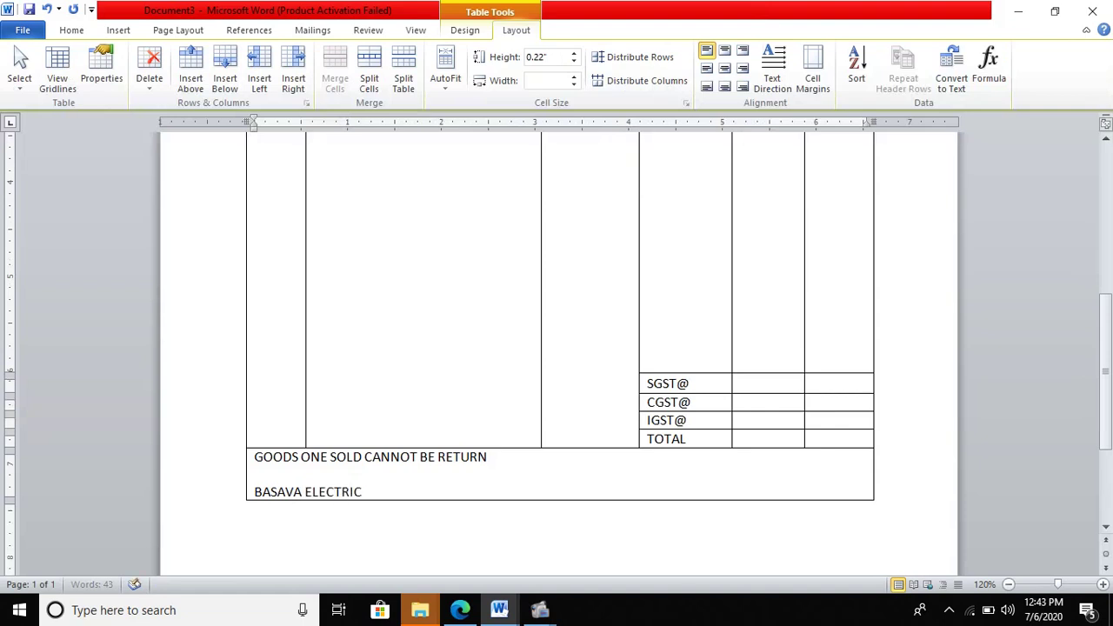
{"action": "type", "text": "AL"}
{"action": "key", "text": "ctrl+shift+Left"}
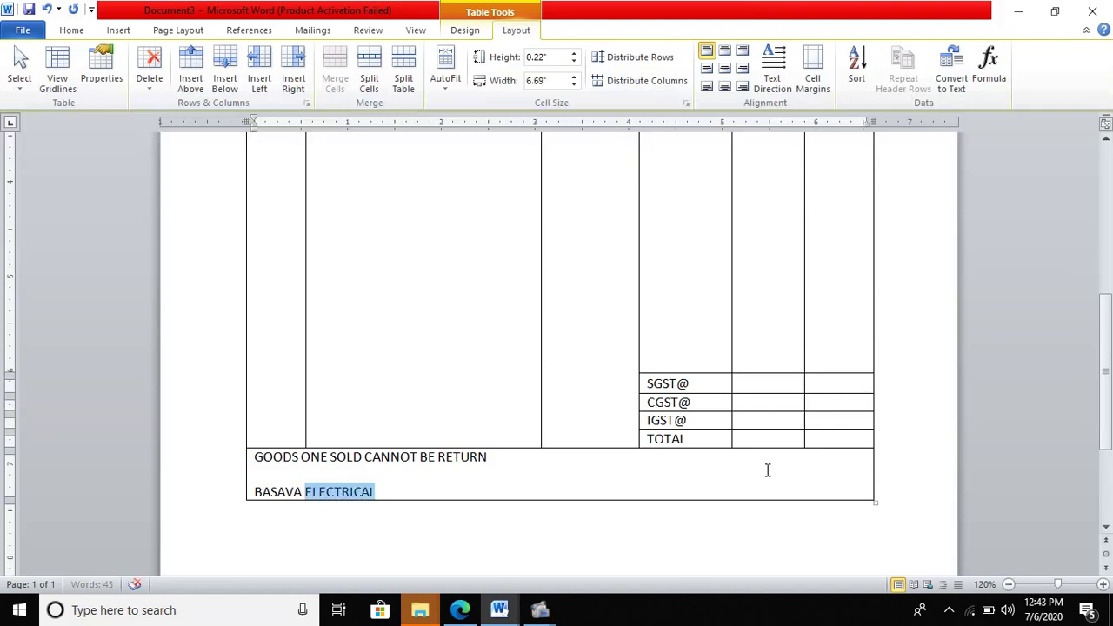
{"action": "key", "text": "ctrl+shift+Left"}
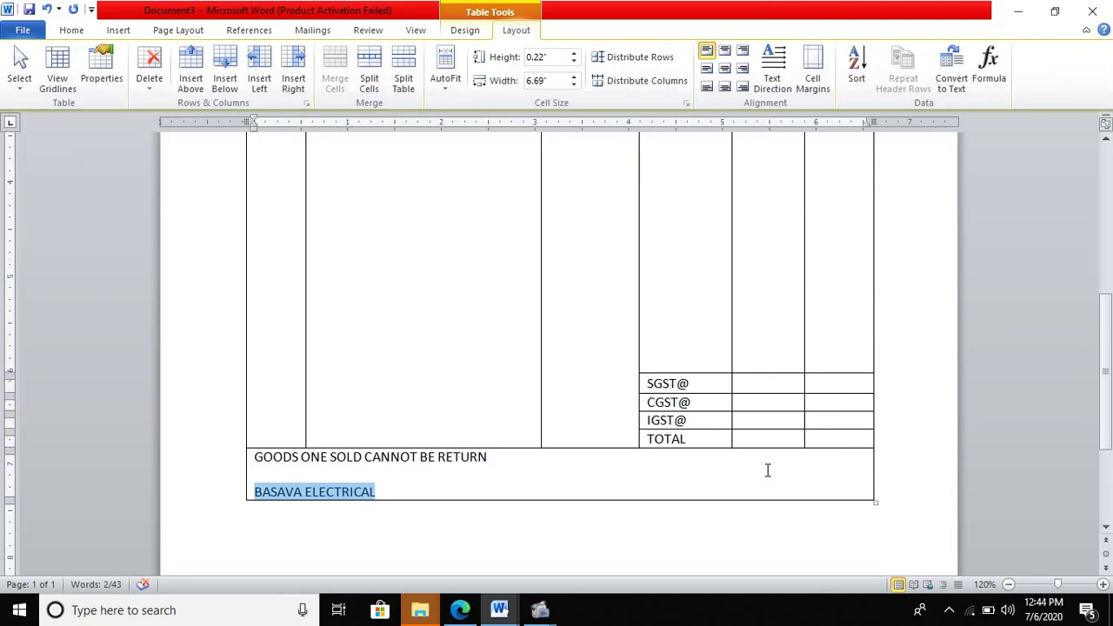
{"action": "key", "text": "ctrl+r"}
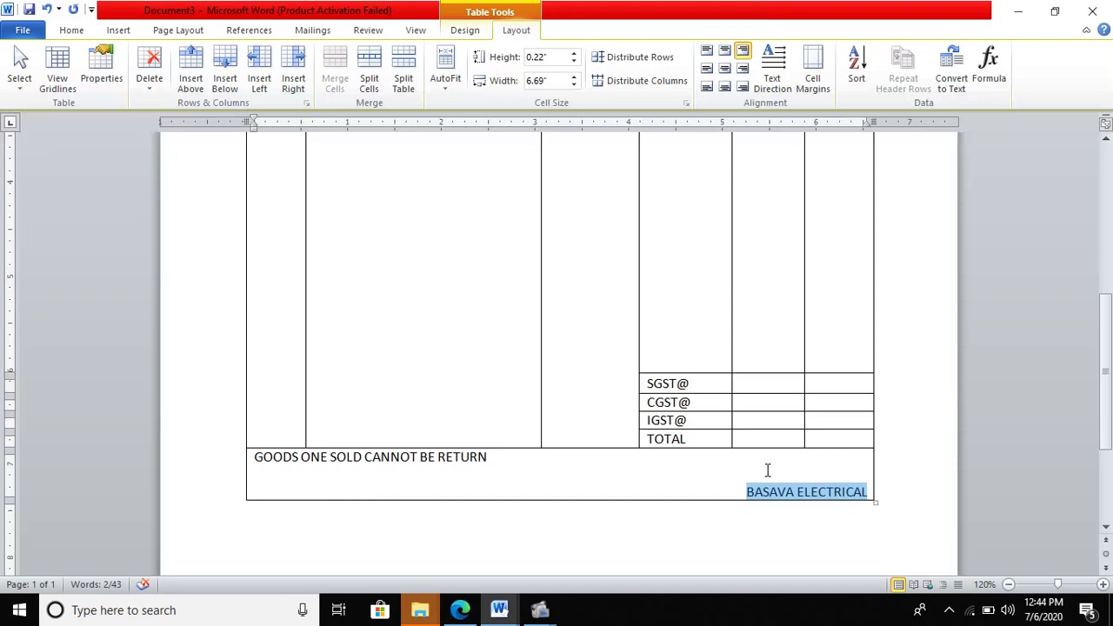
{"action": "left_click", "coordinate": [871, 491]}
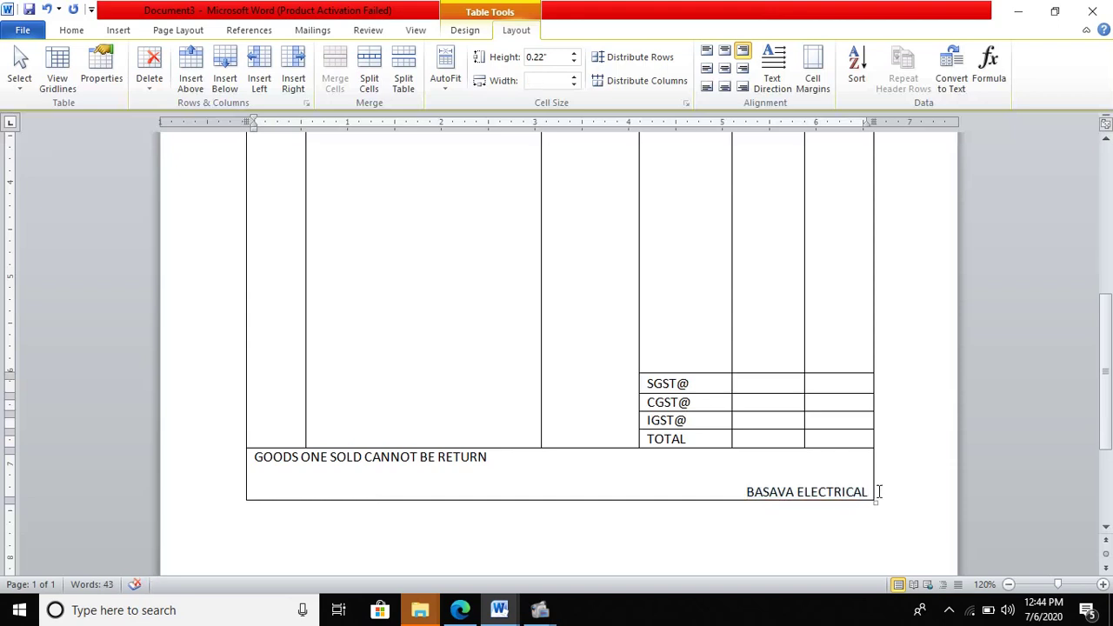
Add AUTHORIZED SIGNATURE three lines below BASAVA ELECTRICAL
{"action": "key", "text": "Return"}
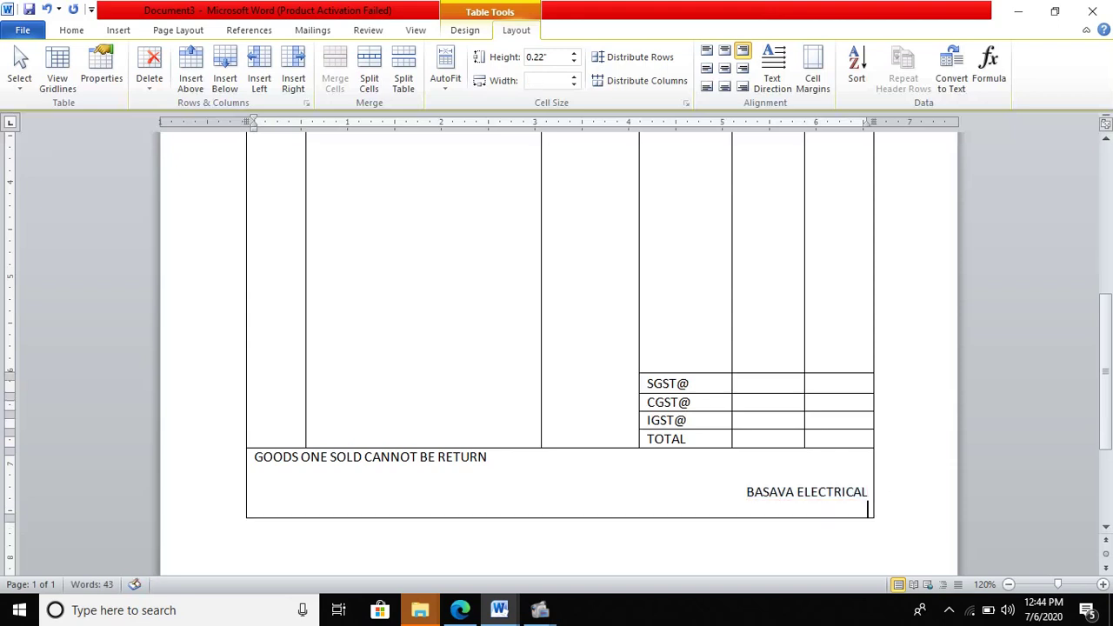
{"action": "key", "text": "Return"}
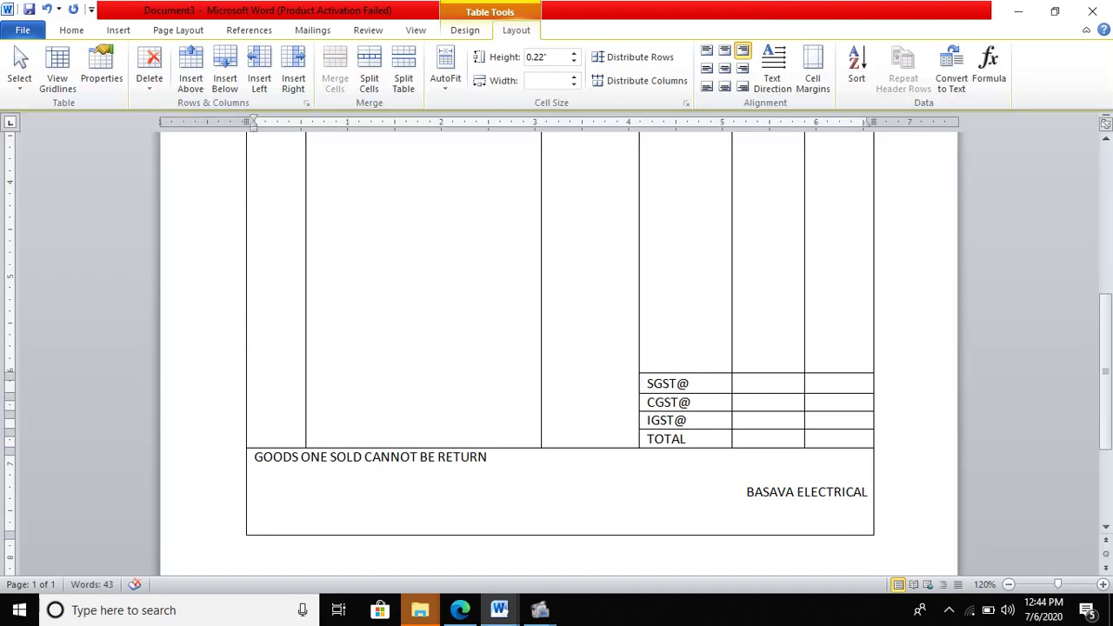
{"action": "key", "text": "Return"}
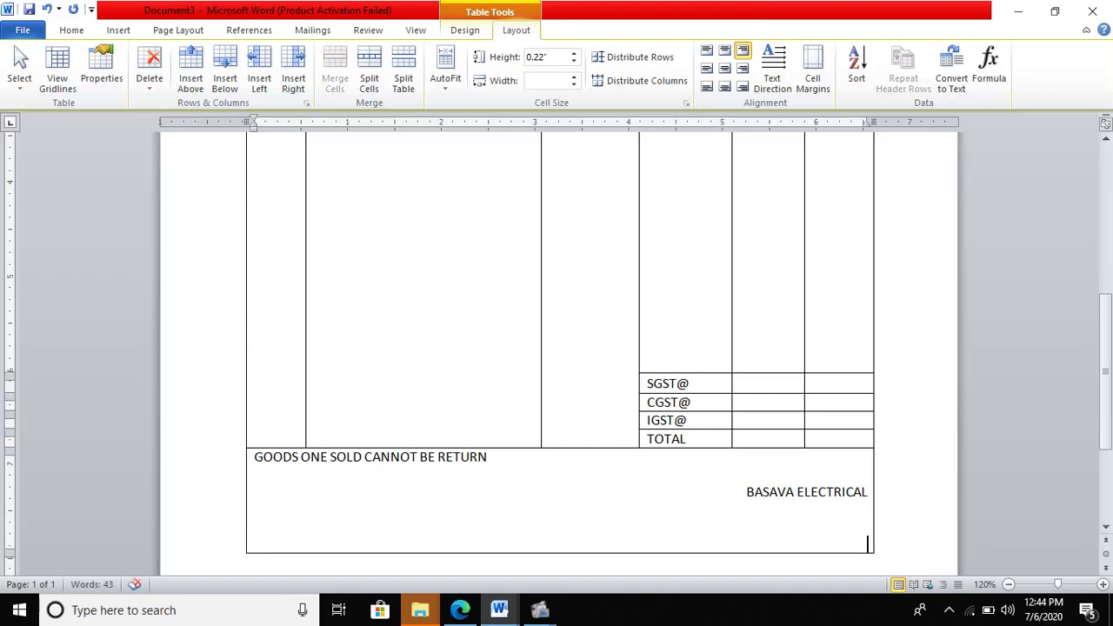
{"action": "type", "text": "AU"}
{"action": "type", "text": "THO"}
{"action": "type", "text": "RIZES"}
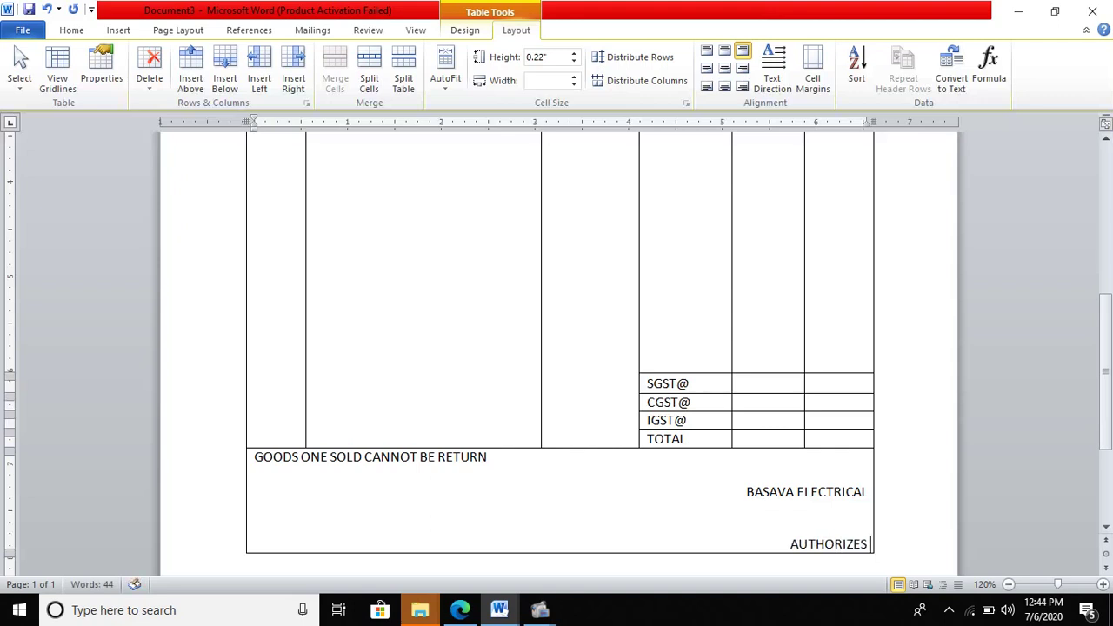
{"action": "key", "text": "BackSpace"}
{"action": "type", "text": "D S"}
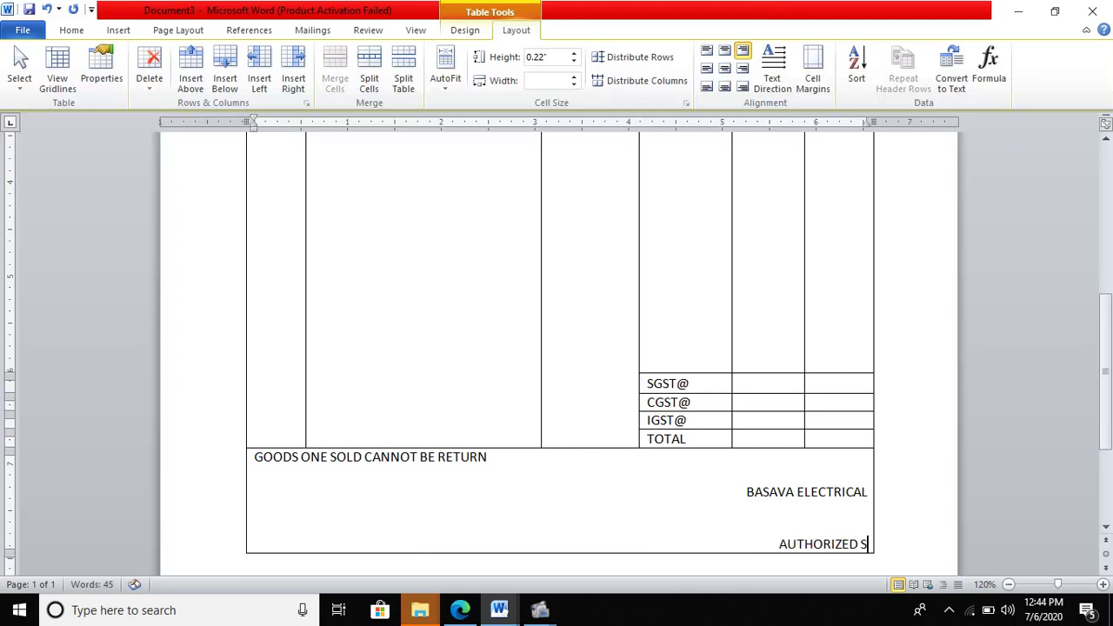
{"action": "type", "text": "IGN"}
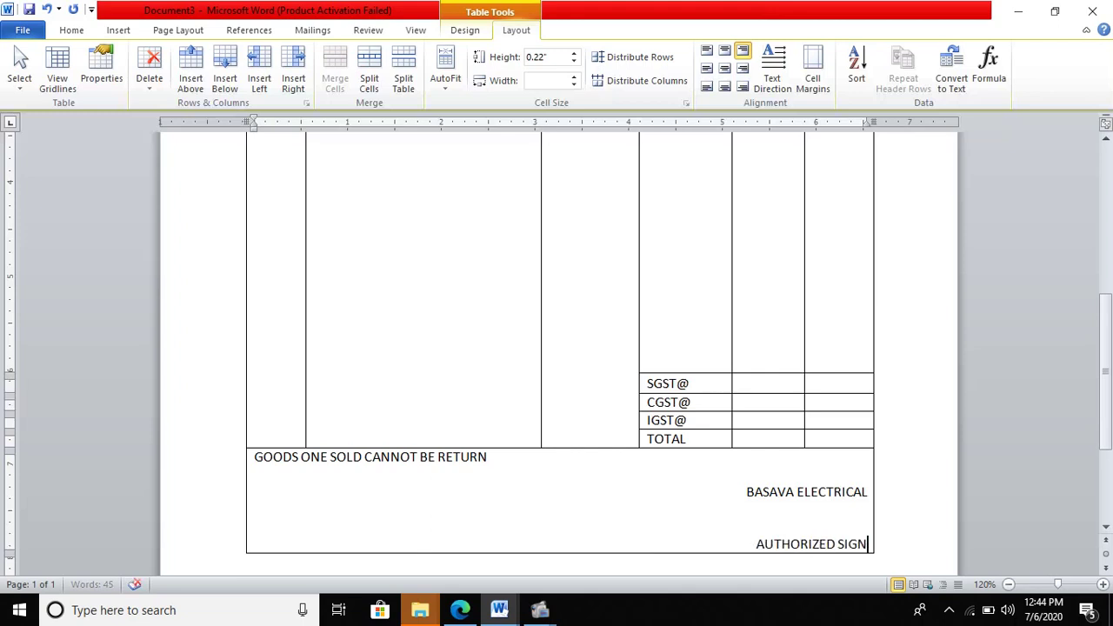
{"action": "type", "text": "ATURE"}
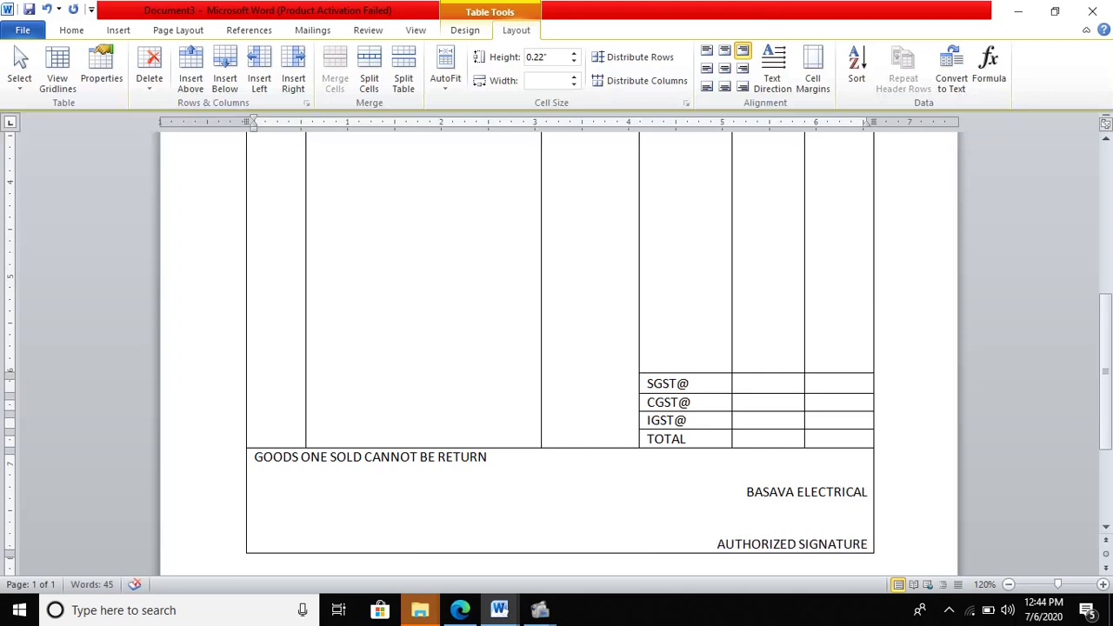
{"action": "triple_click", "coordinate": [739, 498]}
{"action": "left_click", "coordinate": [757, 538]}
{"action": "scroll", "coordinate": [695, 470], "scroll_direction": "up", "scroll_amount": 1}
{"action": "scroll", "coordinate": [695, 471], "scroll_direction": "up", "scroll_amount": 5}
{"action": "scroll", "coordinate": [688, 470], "scroll_direction": "up", "scroll_amount": 1}
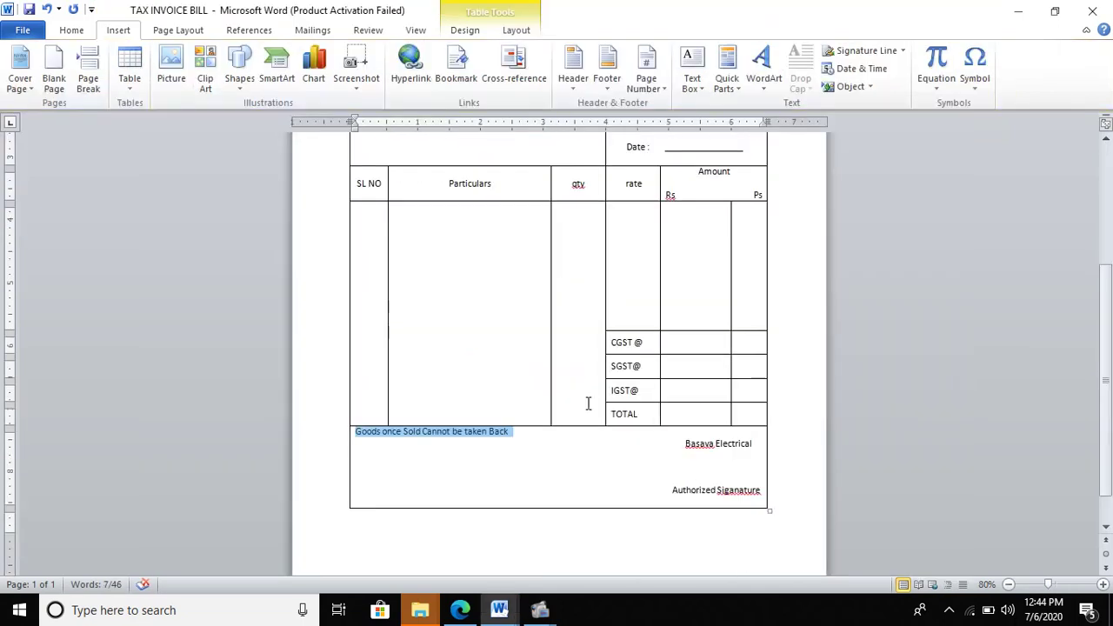
{"action": "scroll", "coordinate": [585, 477], "scroll_direction": "up", "scroll_amount": 1}
{"action": "scroll", "coordinate": [696, 485], "scroll_direction": "up", "scroll_amount": 1}
{"action": "scroll", "coordinate": [582, 408], "scroll_direction": "up", "scroll_amount": 3}
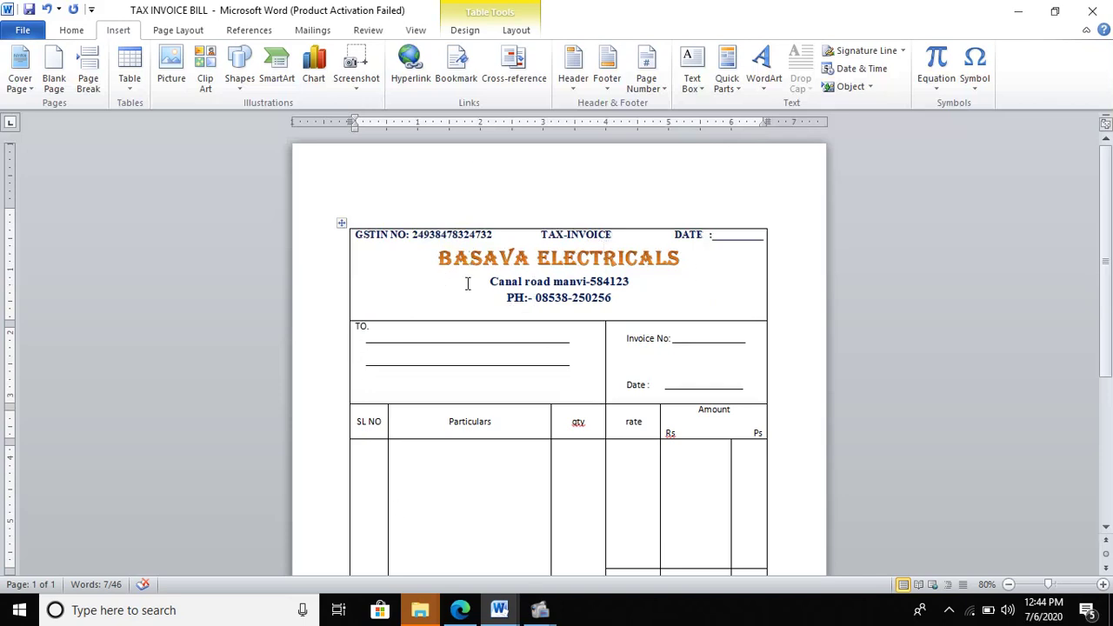
{"action": "scroll", "coordinate": [697, 505], "scroll_direction": "down", "scroll_amount": 3}
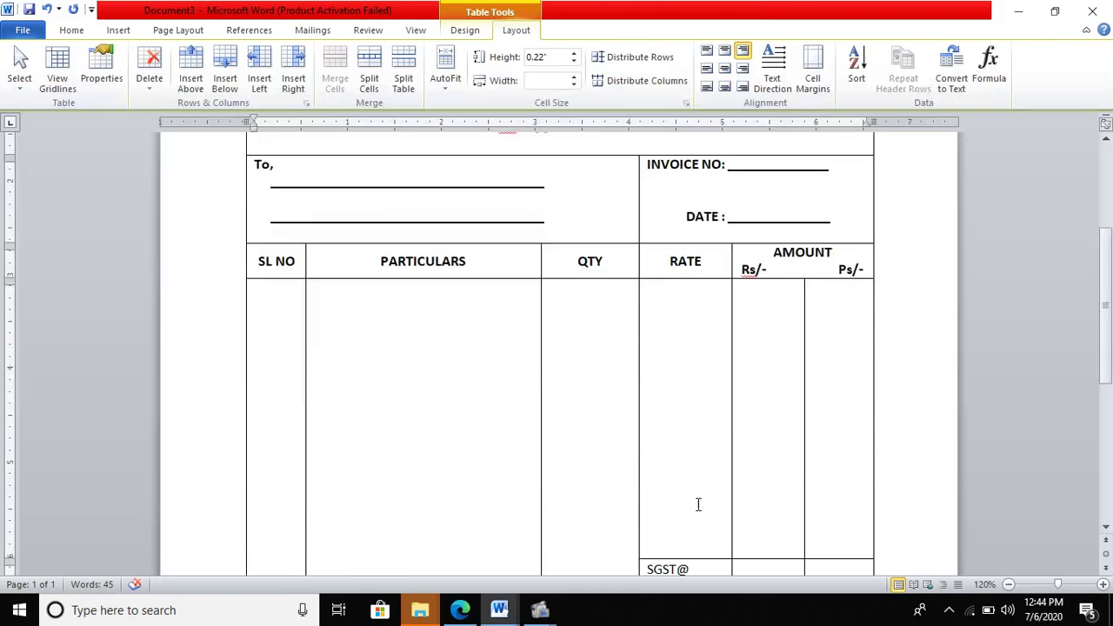
{"action": "left_click", "coordinate": [1009, 586]}
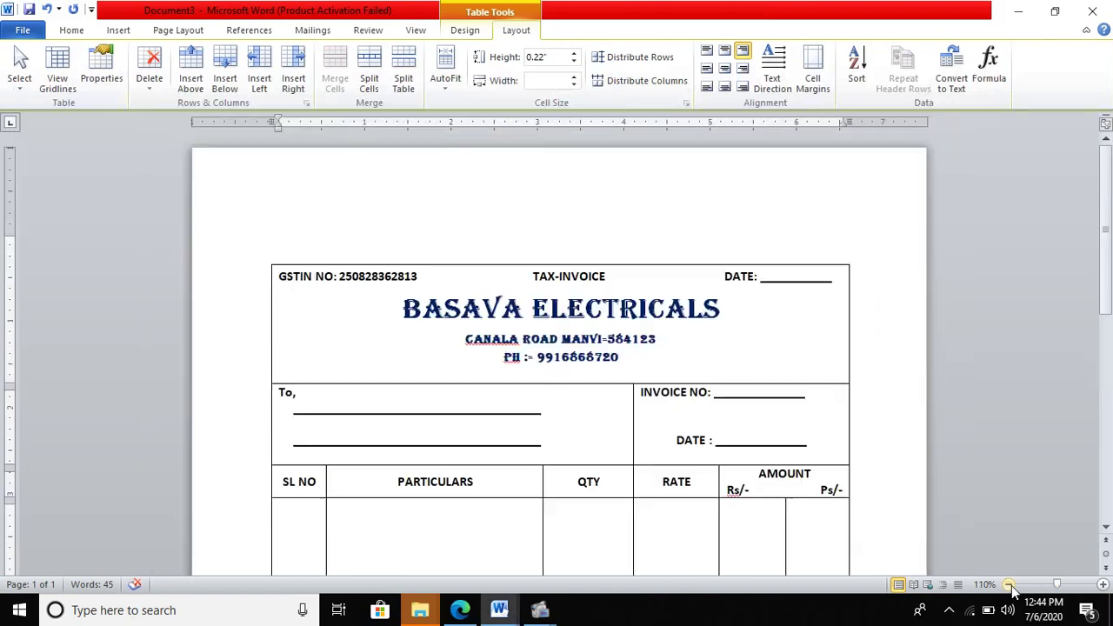
{"action": "left_click", "coordinate": [1009, 585]}
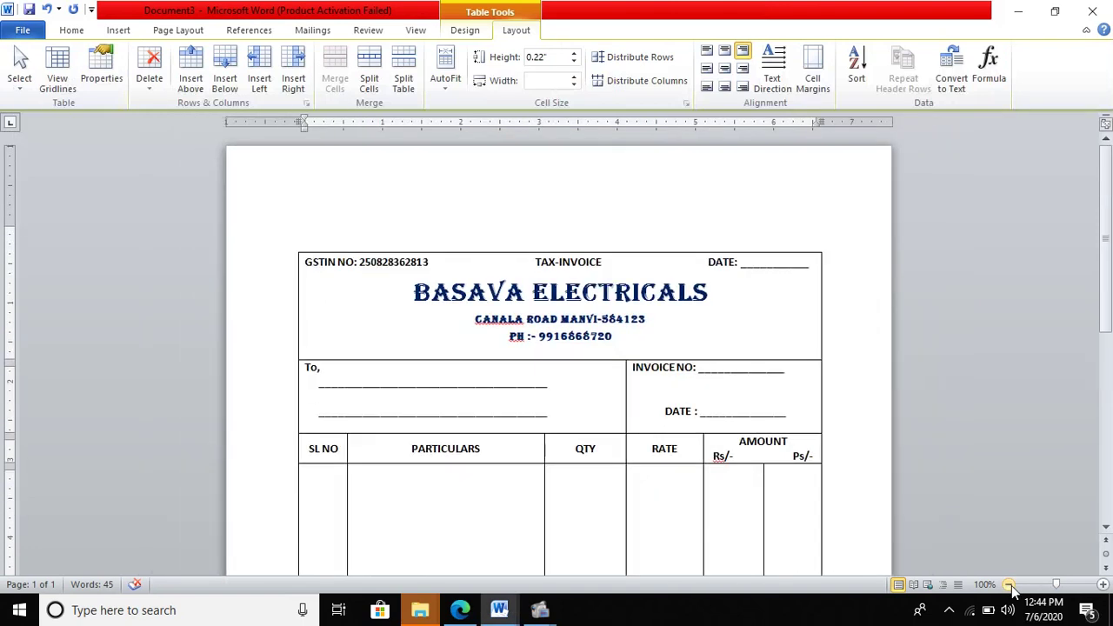
{"action": "scroll", "coordinate": [519, 400], "scroll_direction": "down", "scroll_amount": 3}
{"action": "scroll", "coordinate": [569, 447], "scroll_direction": "down", "scroll_amount": 3}
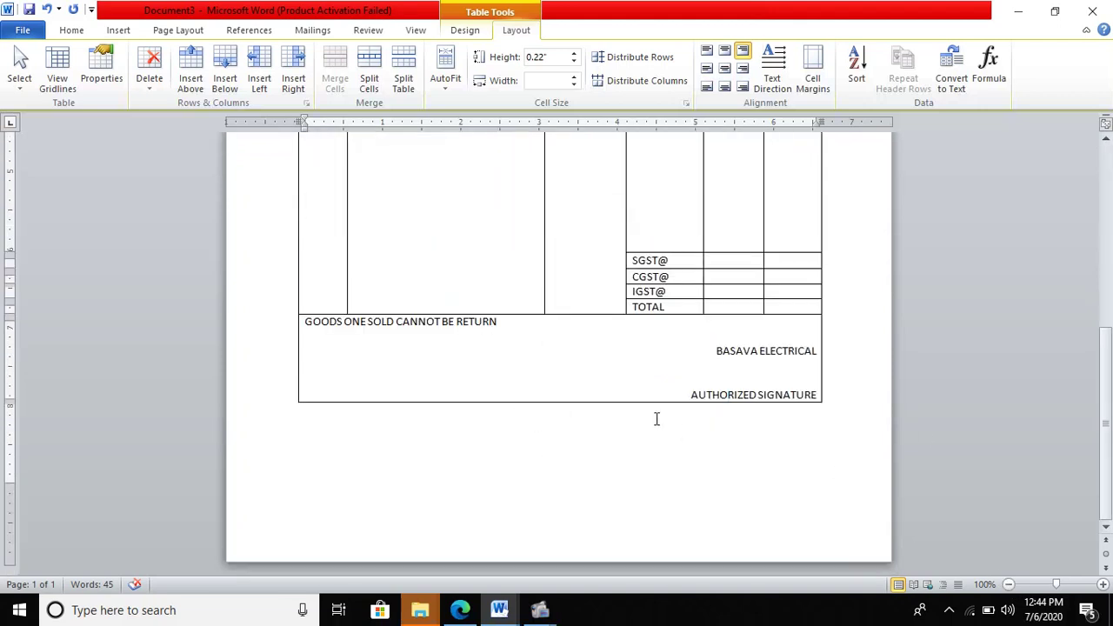
{"action": "scroll", "coordinate": [657, 419], "scroll_direction": "up", "scroll_amount": 6}
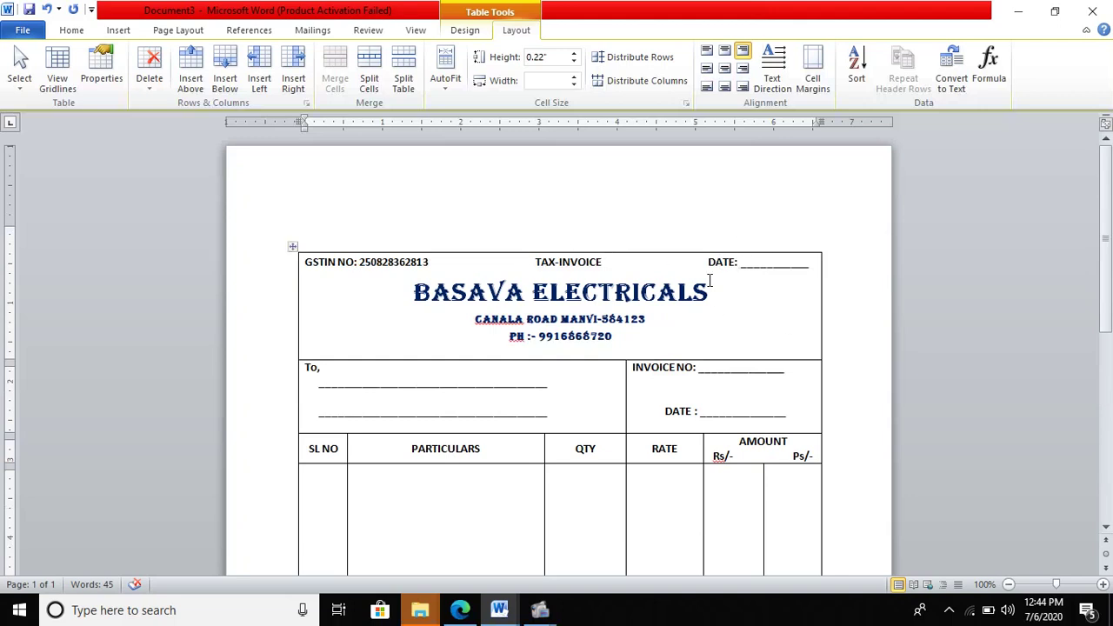
{"action": "left_click", "coordinate": [751, 286]}
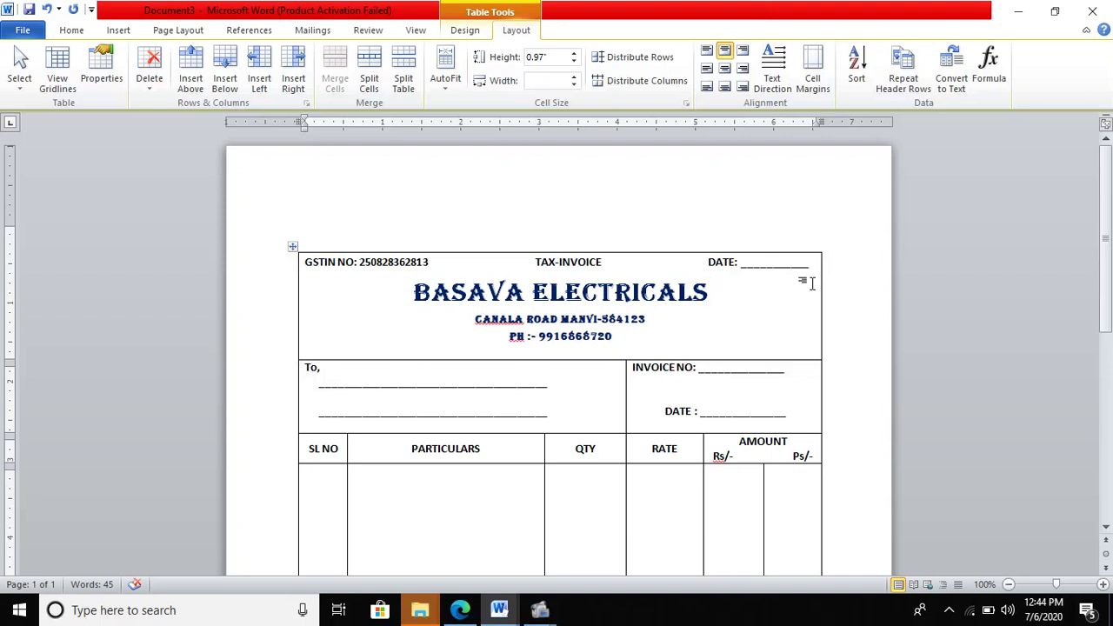
{"action": "scroll", "coordinate": [564, 207], "scroll_direction": "down", "scroll_amount": 5}
{"action": "scroll", "coordinate": [603, 290], "scroll_direction": "down", "scroll_amount": 4}
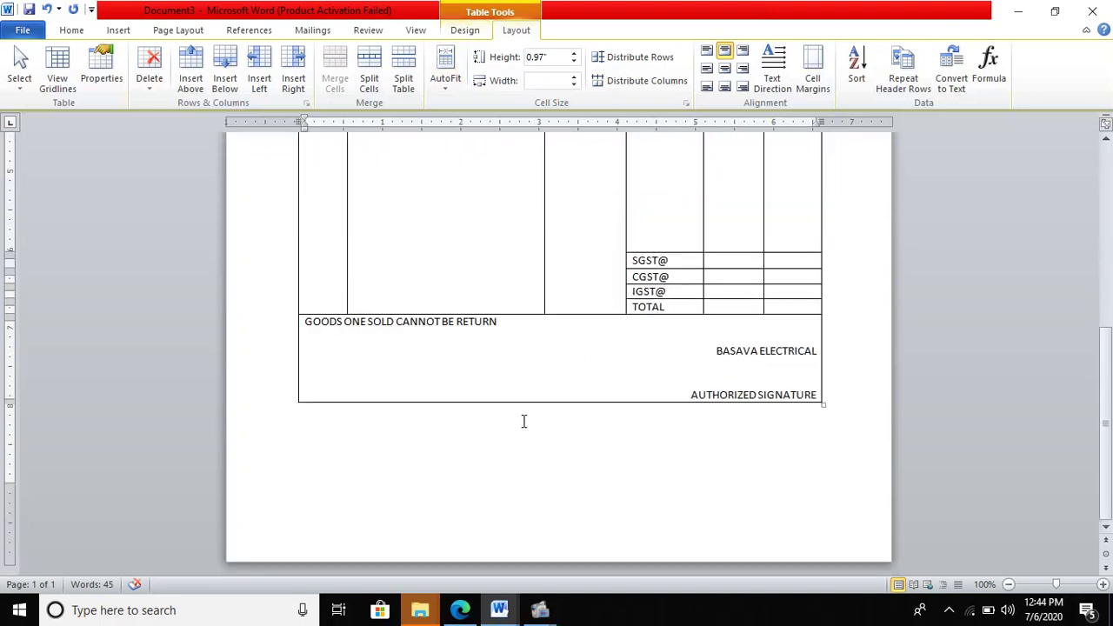
{"action": "left_click", "coordinate": [525, 452]}
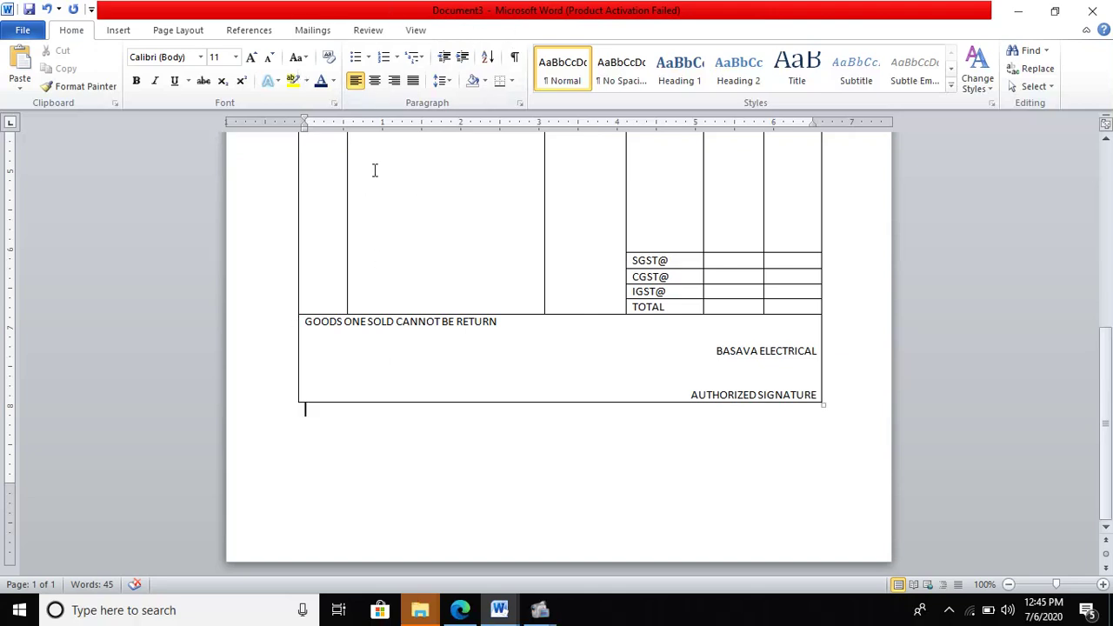
Set the table's border pen to a thick line style at 3 pt weight with Draw Table active
{"action": "left_click", "coordinate": [447, 262]}
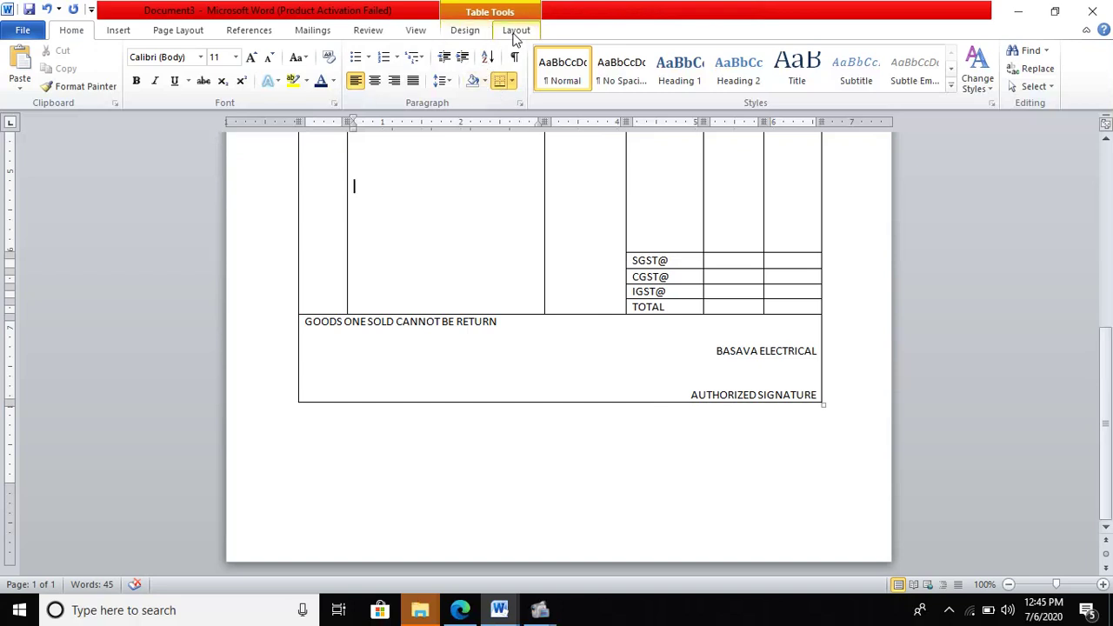
{"action": "left_click", "coordinate": [469, 30]}
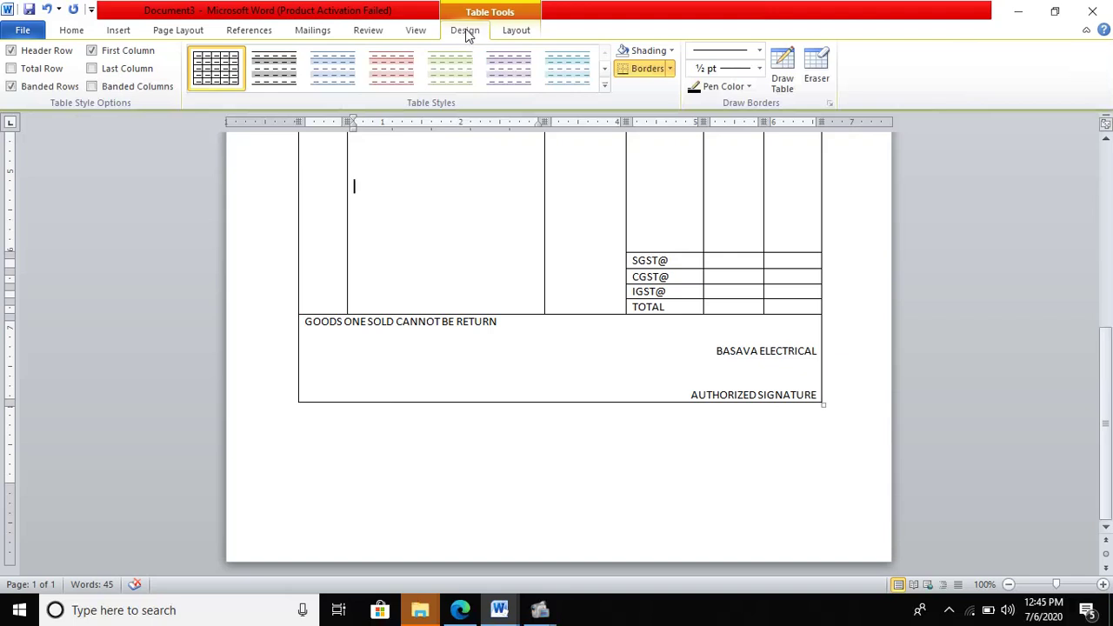
{"action": "left_click", "coordinate": [759, 50]}
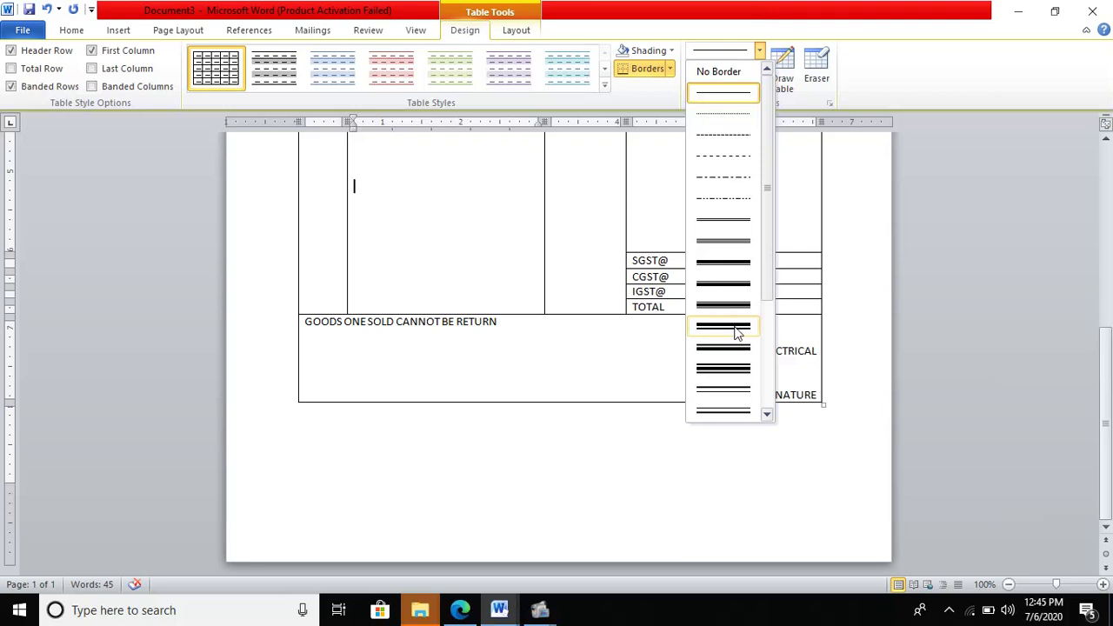
{"action": "left_click", "coordinate": [737, 327]}
Thicken the table's top border and its right edge beside the header, To row and item rows
{"action": "scroll", "coordinate": [676, 310], "scroll_direction": "up", "scroll_amount": 10}
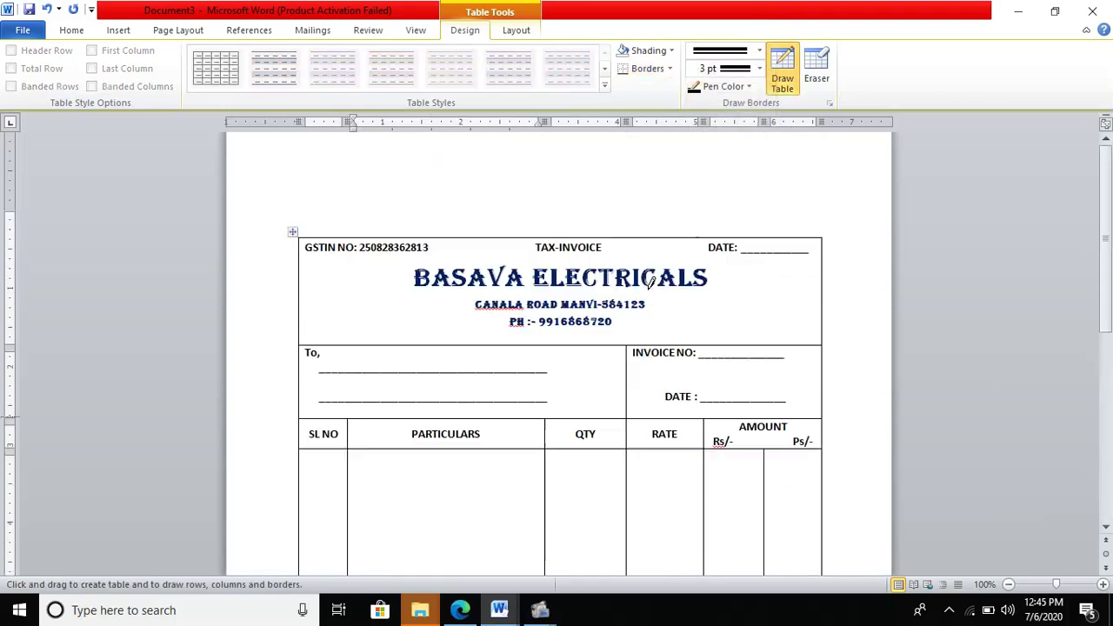
{"action": "left_click", "coordinate": [613, 251]}
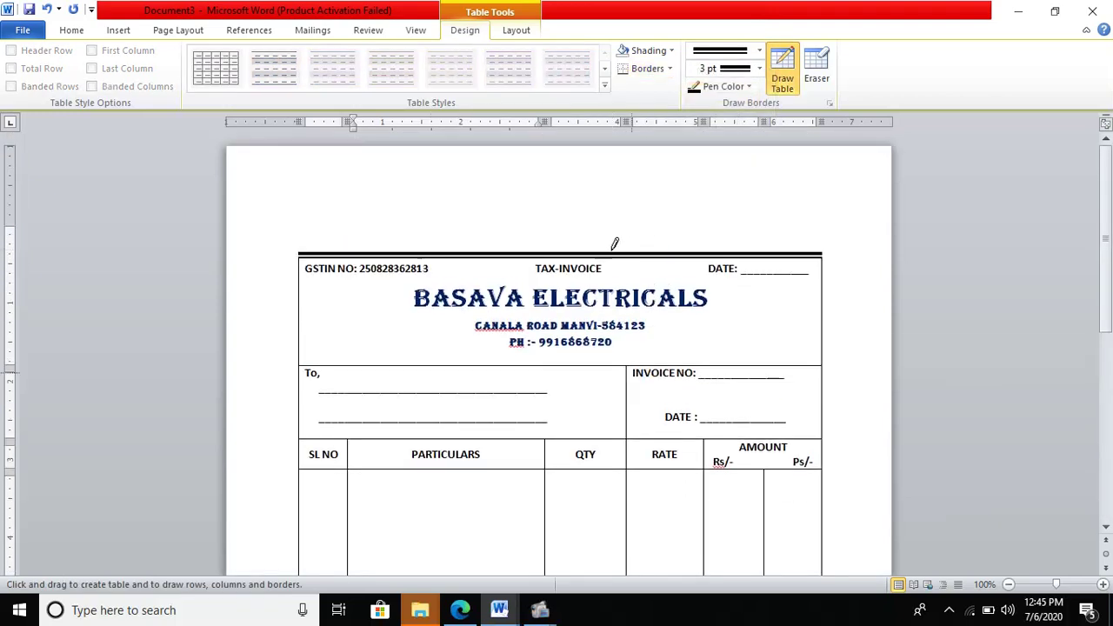
{"action": "left_click", "coordinate": [830, 296]}
{"action": "scroll", "coordinate": [829, 300], "scroll_direction": "down", "scroll_amount": 1}
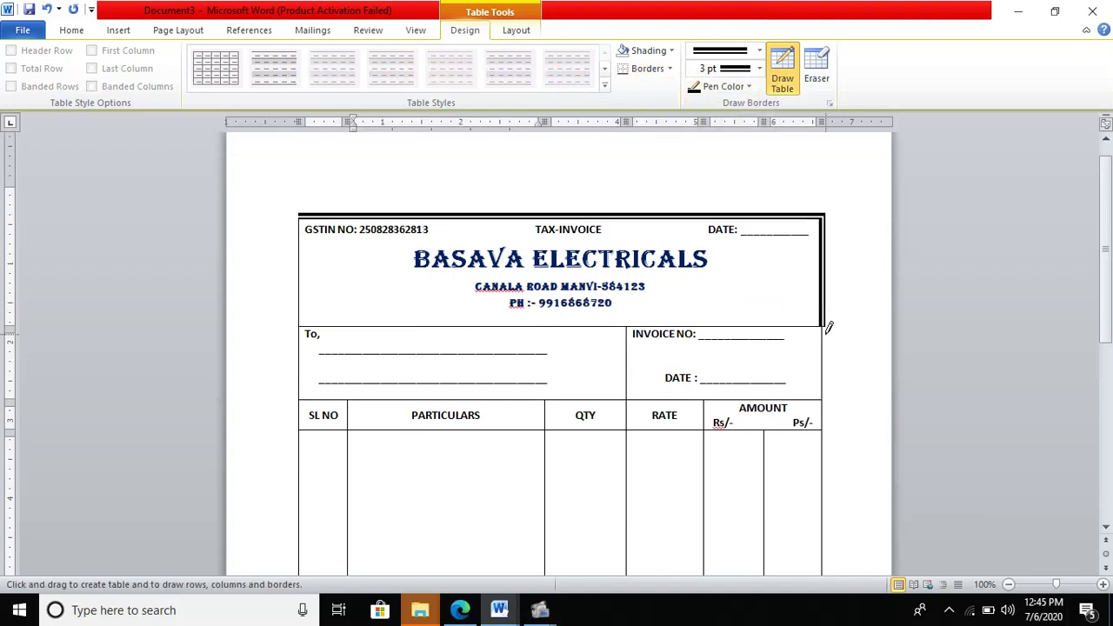
{"action": "scroll", "coordinate": [828, 308], "scroll_direction": "down", "scroll_amount": 1}
{"action": "left_click", "coordinate": [827, 311]}
{"action": "scroll", "coordinate": [827, 321], "scroll_direction": "down", "scroll_amount": 4}
{"action": "left_click", "coordinate": [825, 315]}
{"action": "scroll", "coordinate": [823, 347], "scroll_direction": "down", "scroll_amount": 4}
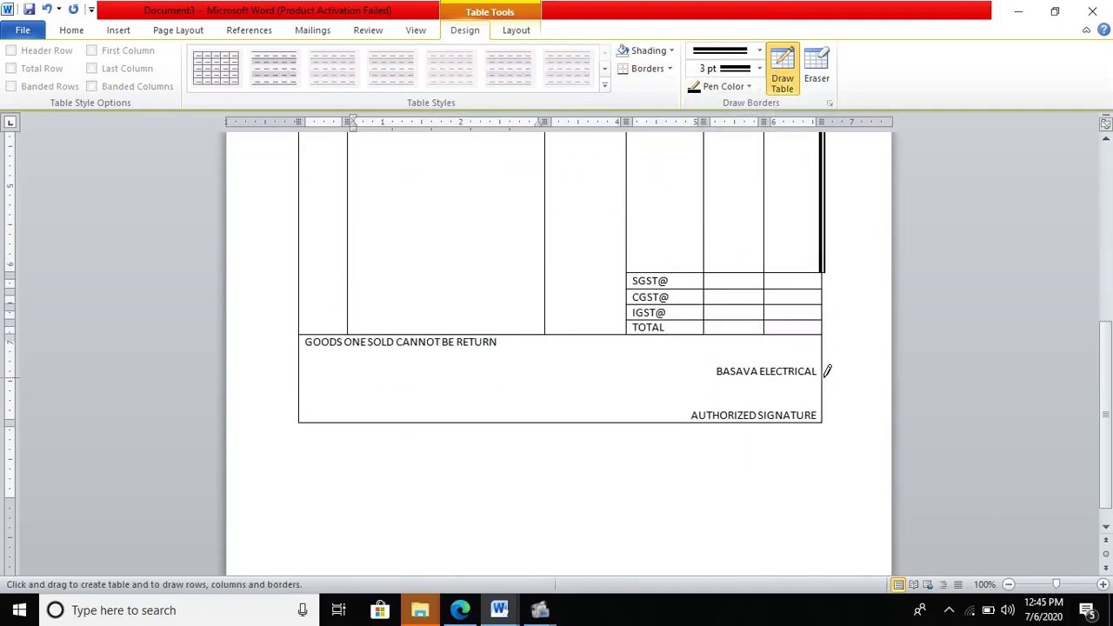
Thicken the TOTAL row's bottom border, the column dividers, and the SGST row's top border
{"action": "left_click", "coordinate": [794, 335]}
{"action": "left_click", "coordinate": [731, 335]}
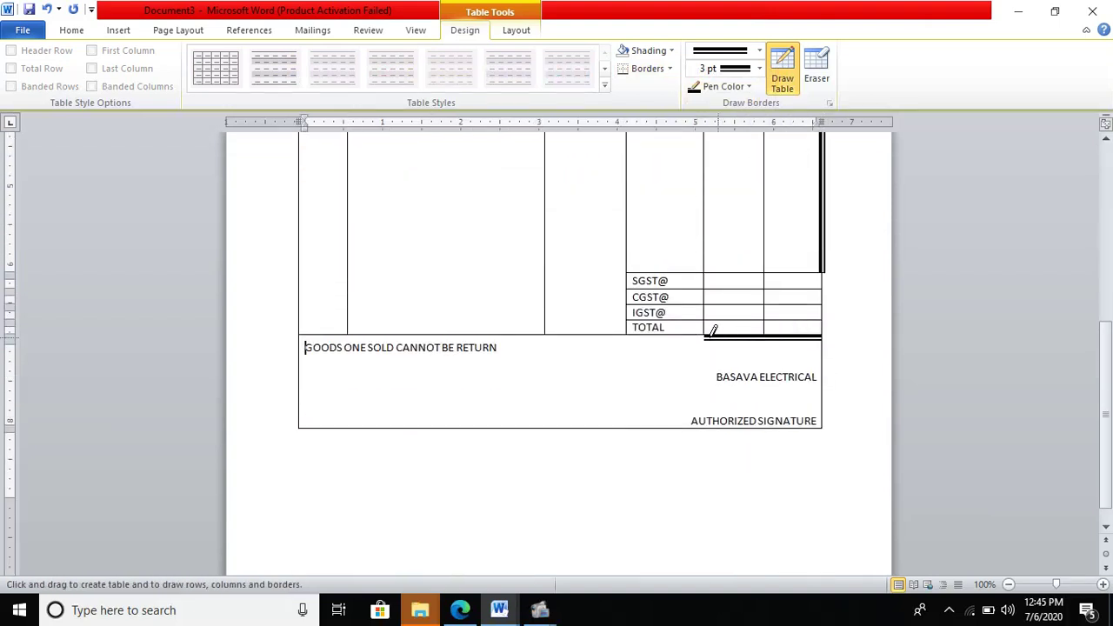
{"action": "left_click", "coordinate": [665, 336]}
{"action": "left_click", "coordinate": [574, 336]}
{"action": "left_click", "coordinate": [541, 335]}
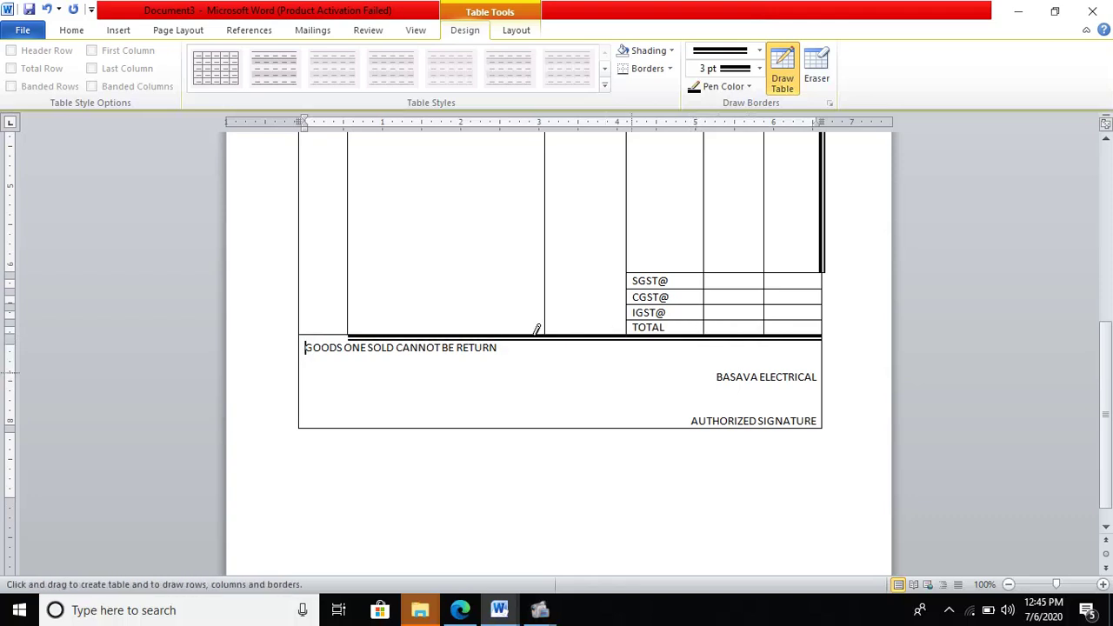
{"action": "left_click", "coordinate": [544, 299]}
{"action": "left_click", "coordinate": [625, 268]}
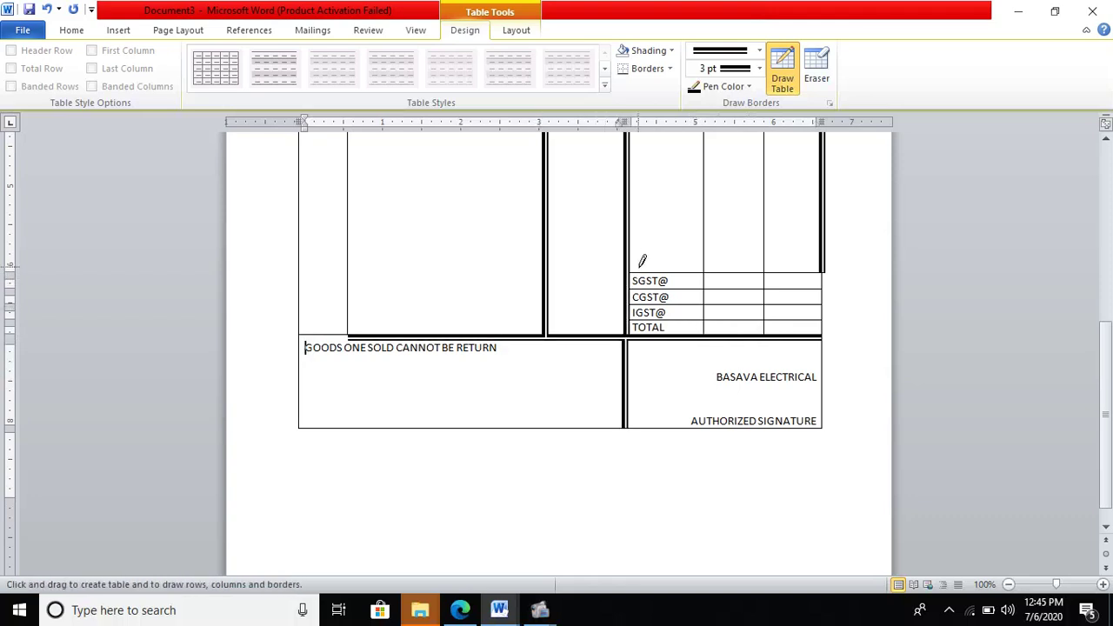
{"action": "left_click", "coordinate": [678, 273]}
{"action": "left_click", "coordinate": [765, 270]}
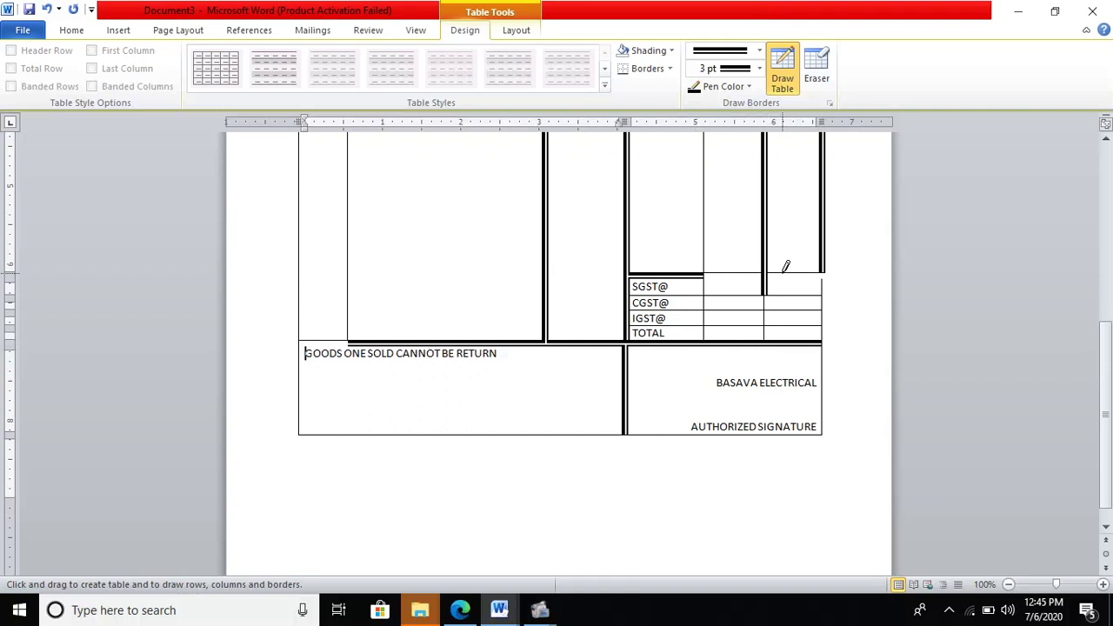
{"action": "left_click", "coordinate": [739, 271]}
{"action": "left_click", "coordinate": [814, 272]}
Thicken the bottom borders of the SGST, CGST and IGST label, Rs/- and Ps/- cells
{"action": "scroll", "coordinate": [713, 252], "scroll_direction": "up", "scroll_amount": 3}
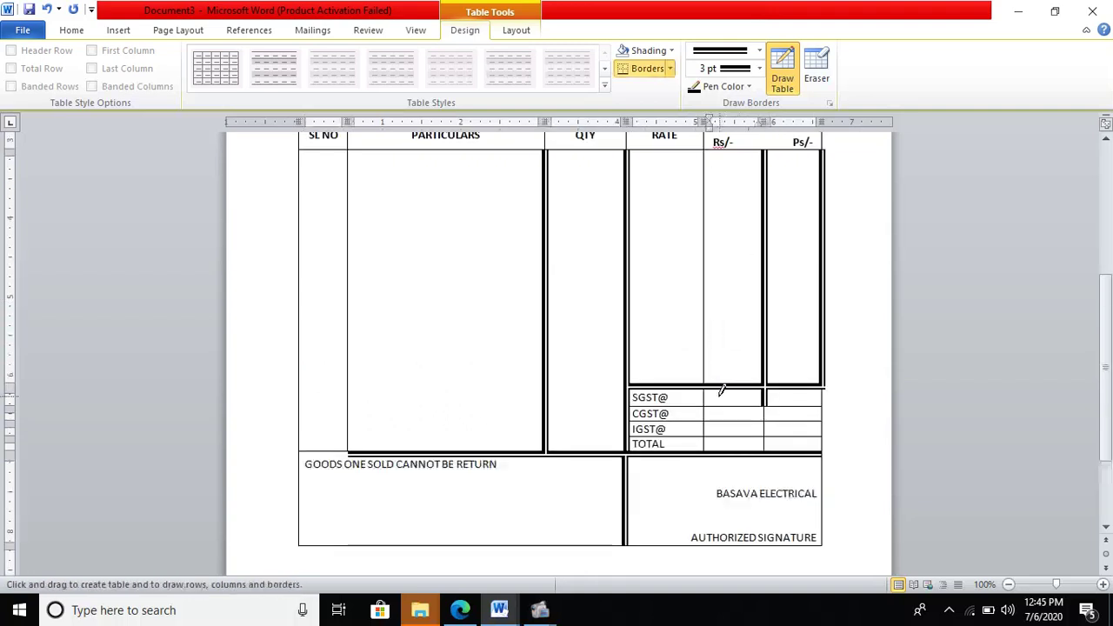
{"action": "left_click", "coordinate": [787, 404]}
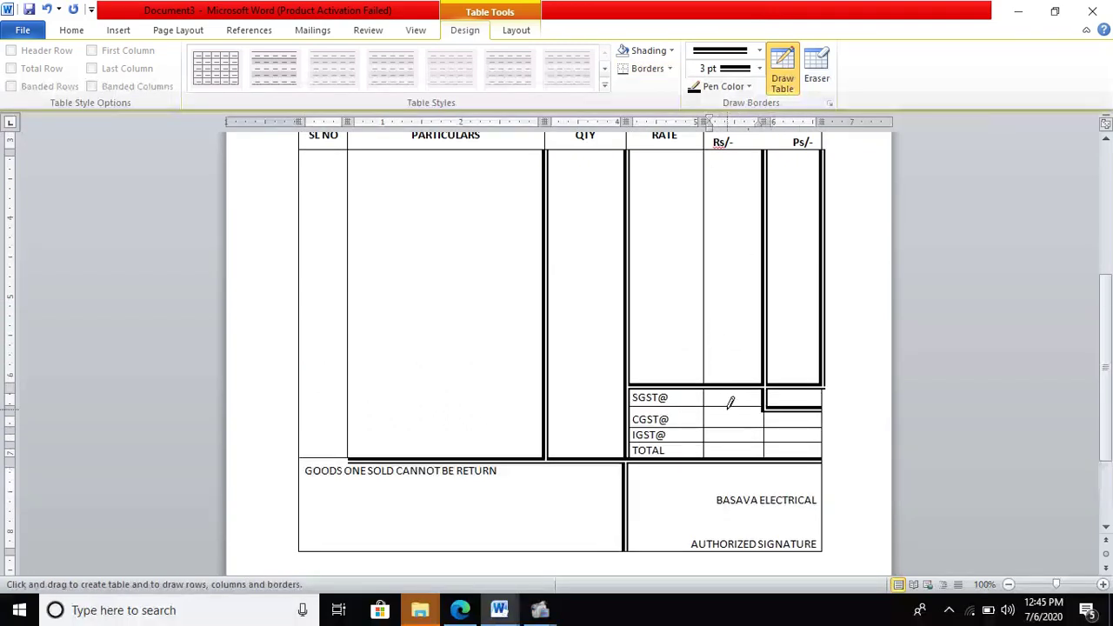
{"action": "left_click", "coordinate": [730, 406]}
{"action": "left_click", "coordinate": [689, 406]}
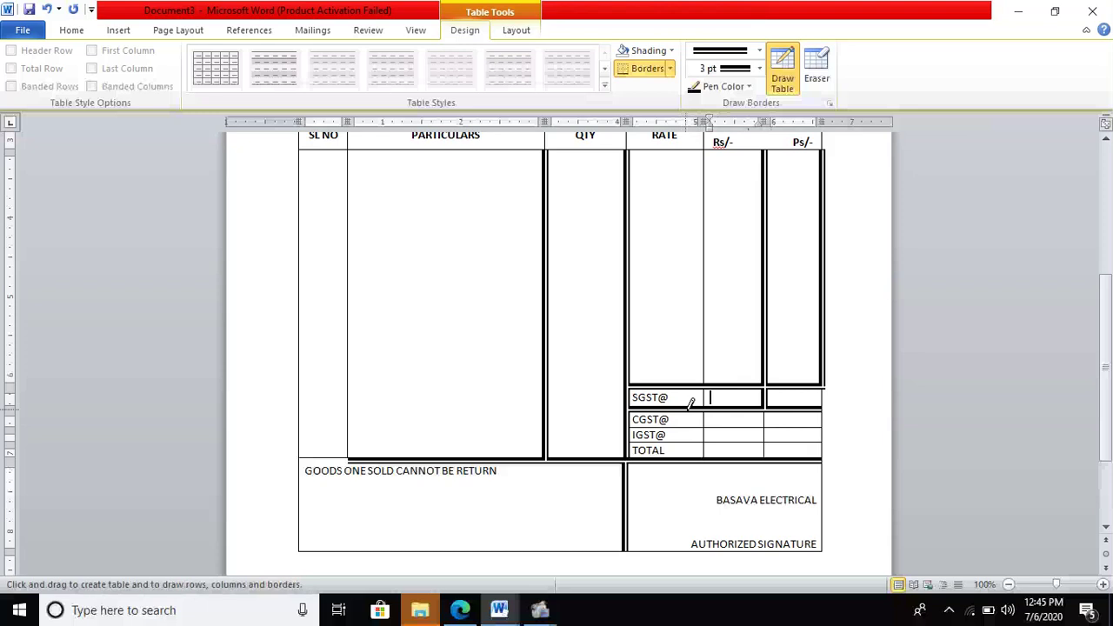
{"action": "left_click", "coordinate": [741, 422]}
{"action": "left_click", "coordinate": [797, 426]}
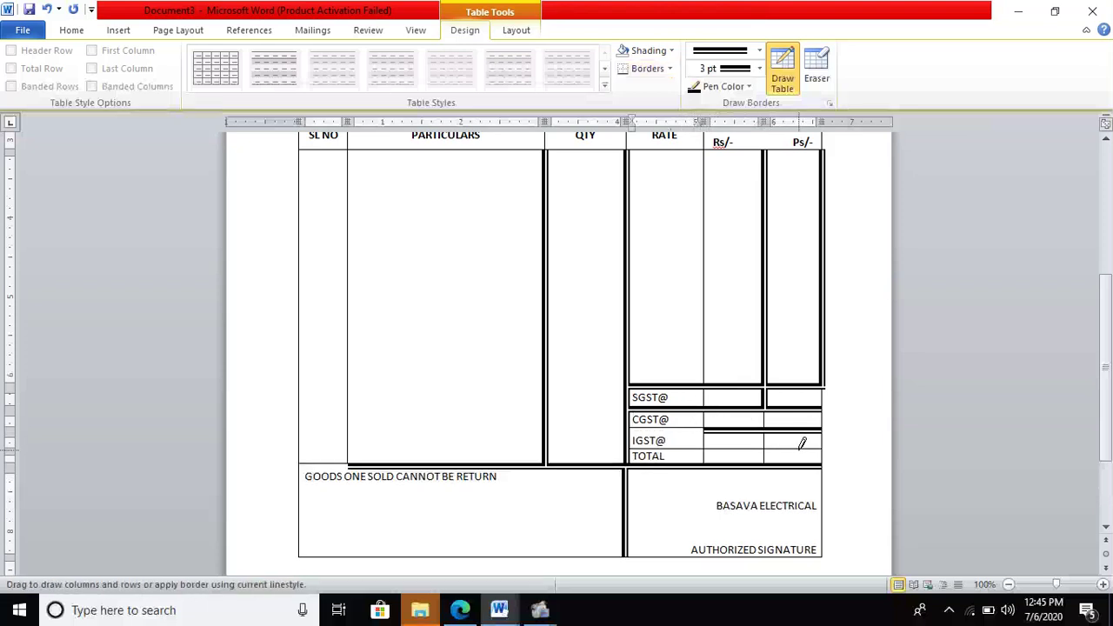
{"action": "left_click", "coordinate": [800, 445]}
{"action": "left_click", "coordinate": [732, 446]}
{"action": "left_click", "coordinate": [681, 447]}
{"action": "left_click", "coordinate": [665, 429]}
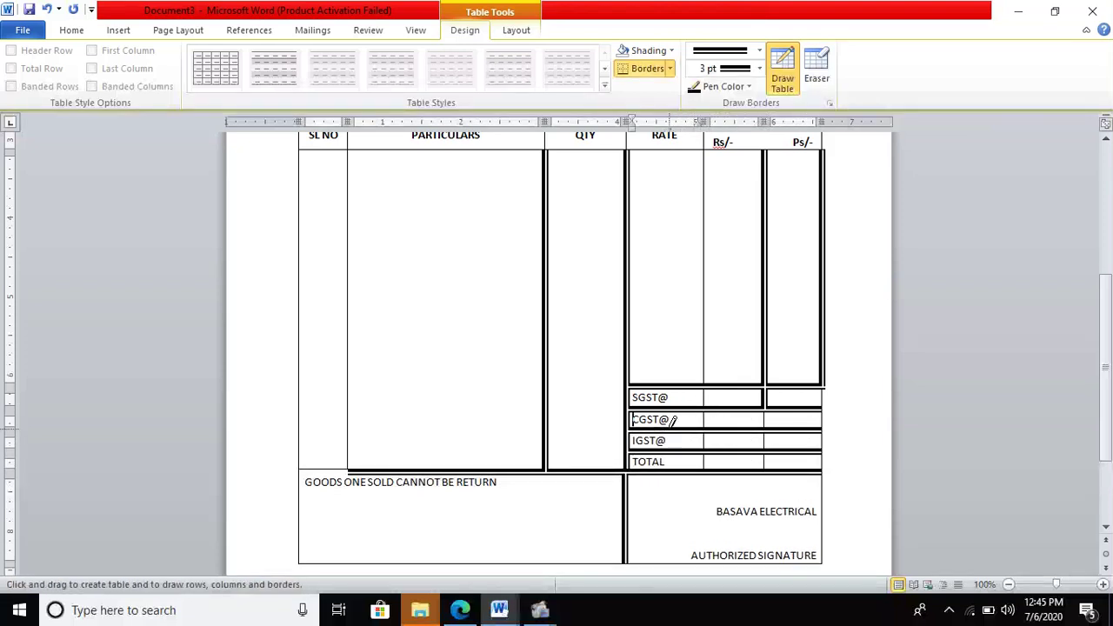
Thicken the border under the CGST row, the GOODS footer cell bottom, and the signature cell's right side
{"action": "scroll", "coordinate": [665, 429], "scroll_direction": "down", "scroll_amount": 3}
{"action": "left_click", "coordinate": [689, 439]}
{"action": "left_click", "coordinate": [603, 440]}
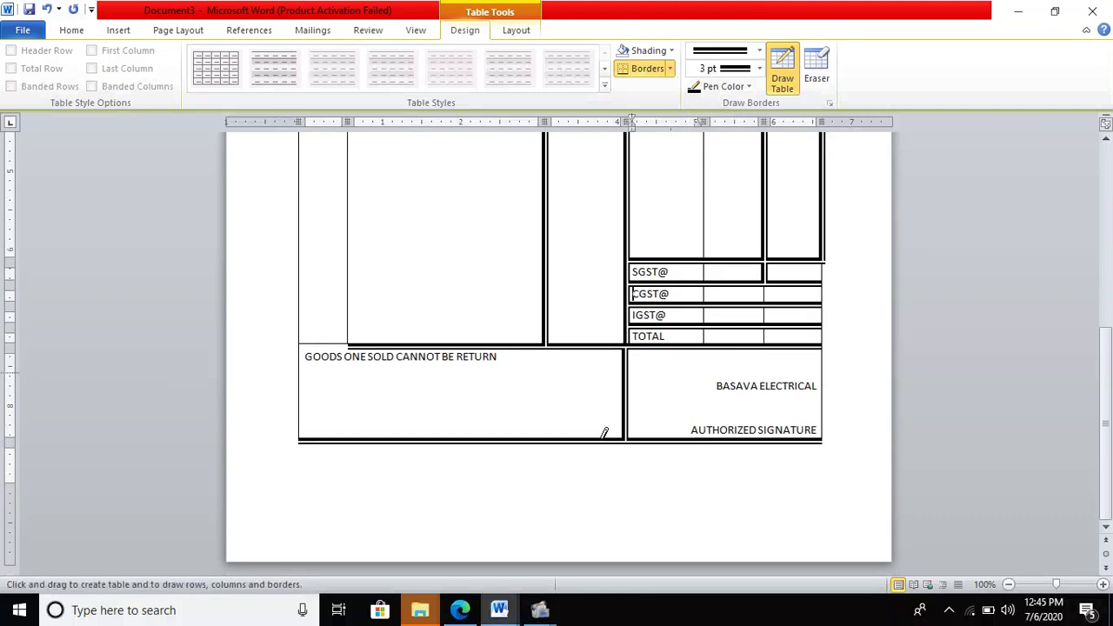
{"action": "left_click", "coordinate": [822, 405]}
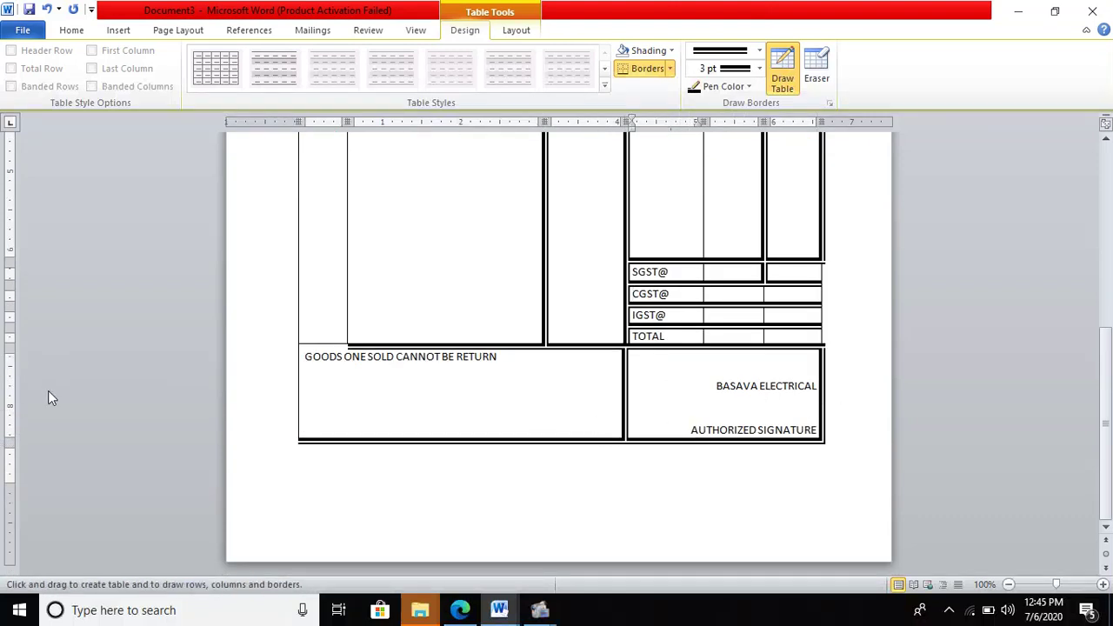
Thicken the GOODS footer cell's left border and both sides of the SL NO column
{"action": "left_click", "coordinate": [296, 385]}
{"action": "scroll", "coordinate": [297, 385], "scroll_direction": "up", "scroll_amount": 5}
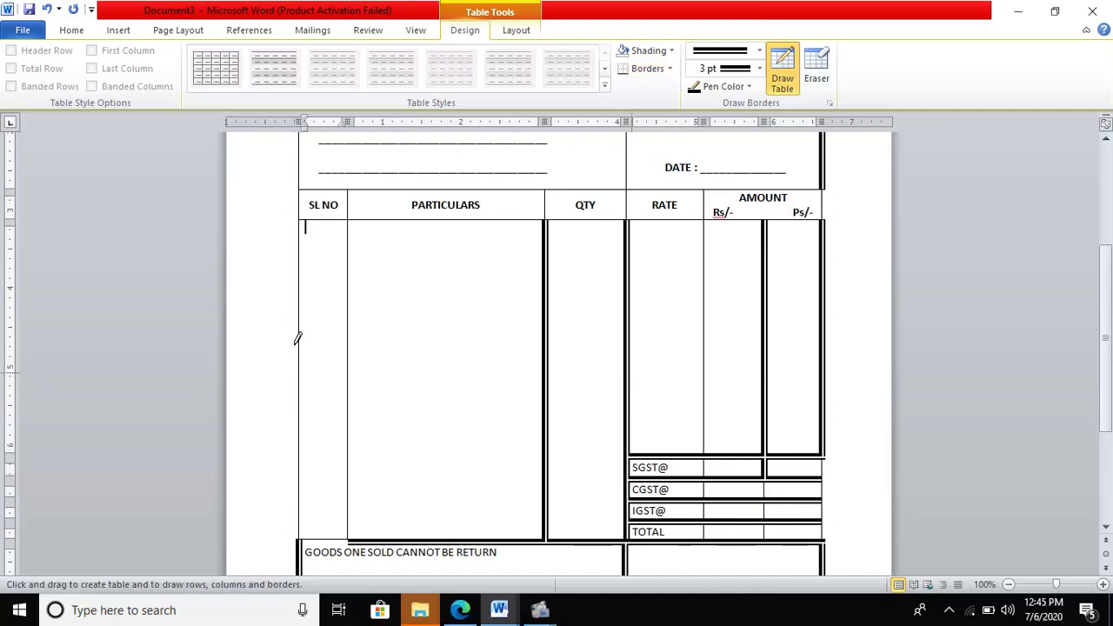
{"action": "left_click", "coordinate": [298, 339]}
{"action": "left_click", "coordinate": [346, 348]}
{"action": "scroll", "coordinate": [349, 346], "scroll_direction": "up", "scroll_amount": 6}
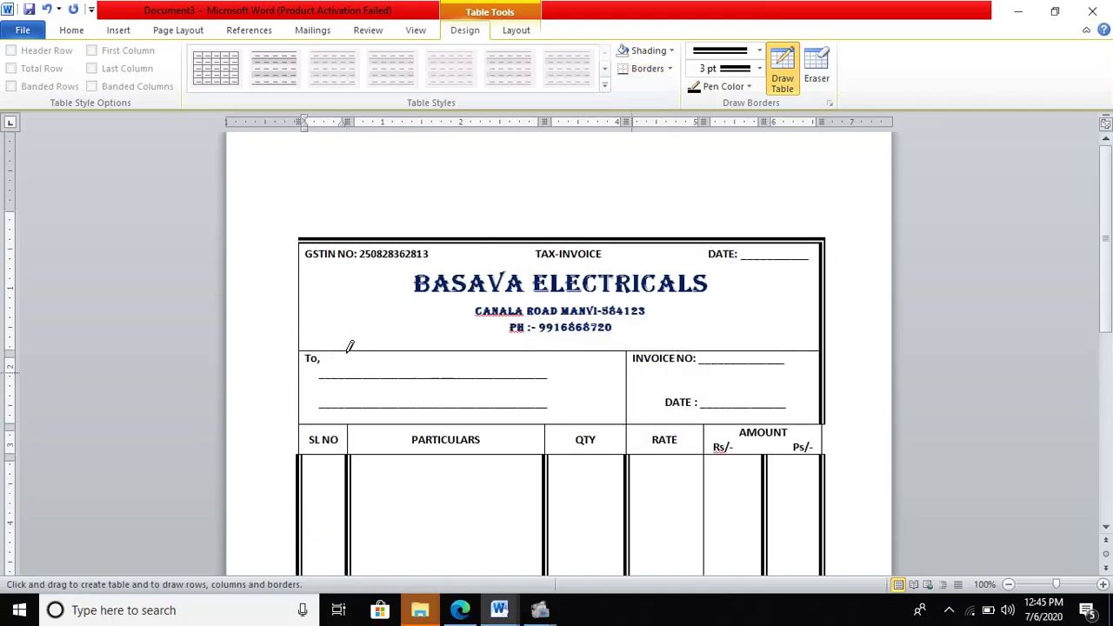
Thicken the top borders of the SL NO, PARTICULARS, QTY, RATE, Rs/- and Ps/- heading cells
{"action": "left_click", "coordinate": [310, 455]}
{"action": "left_click", "coordinate": [465, 455]}
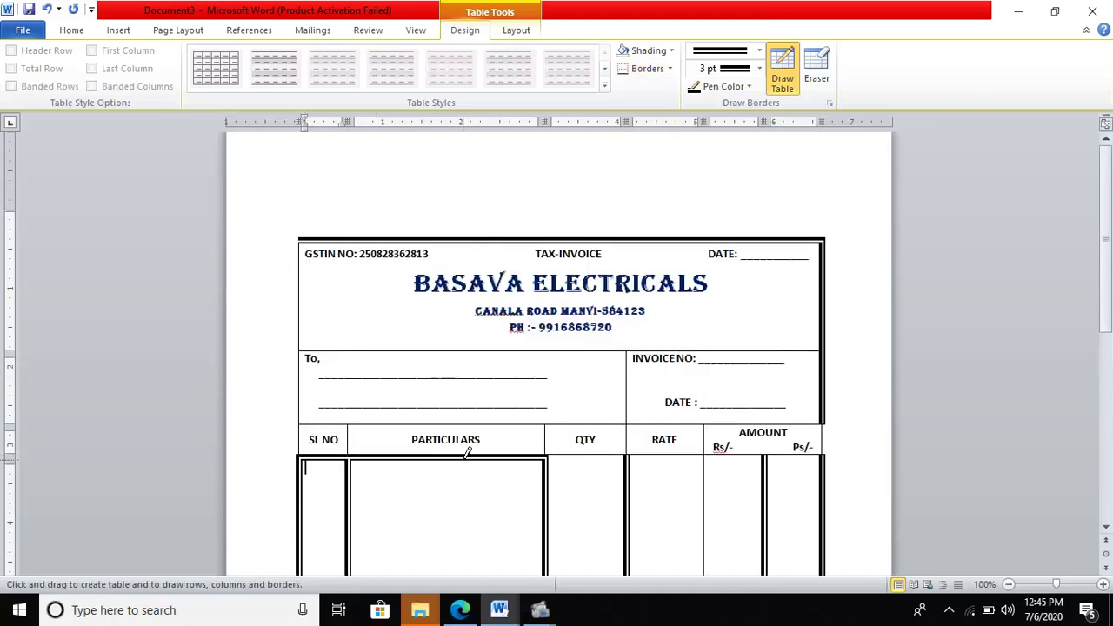
{"action": "left_click", "coordinate": [585, 455]}
{"action": "left_click", "coordinate": [636, 454]}
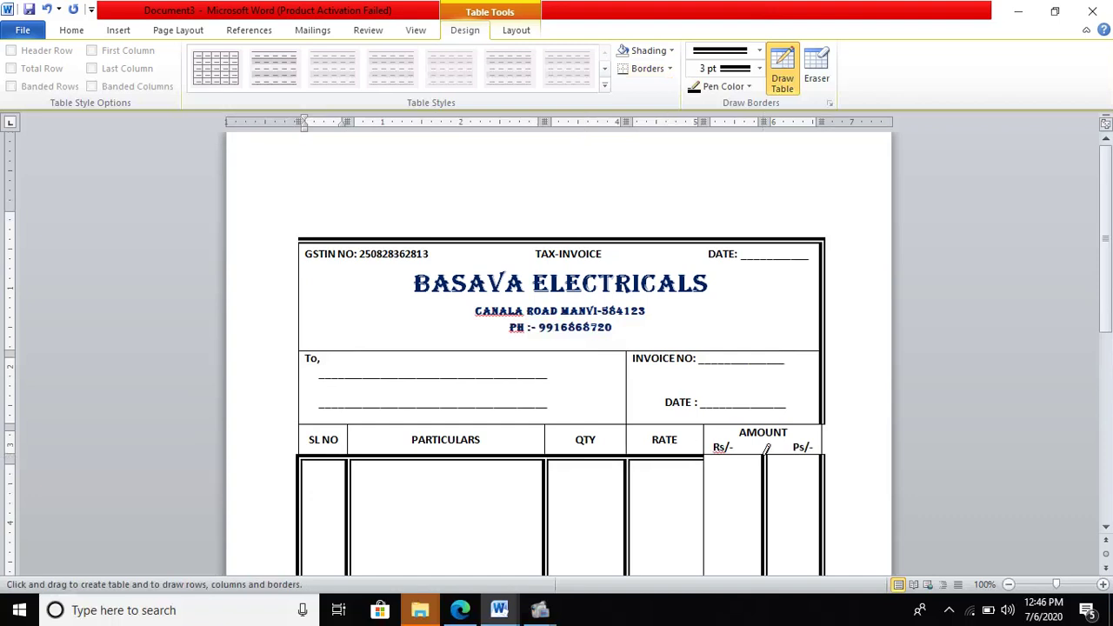
{"action": "left_click", "coordinate": [758, 455]}
{"action": "left_click", "coordinate": [805, 455]}
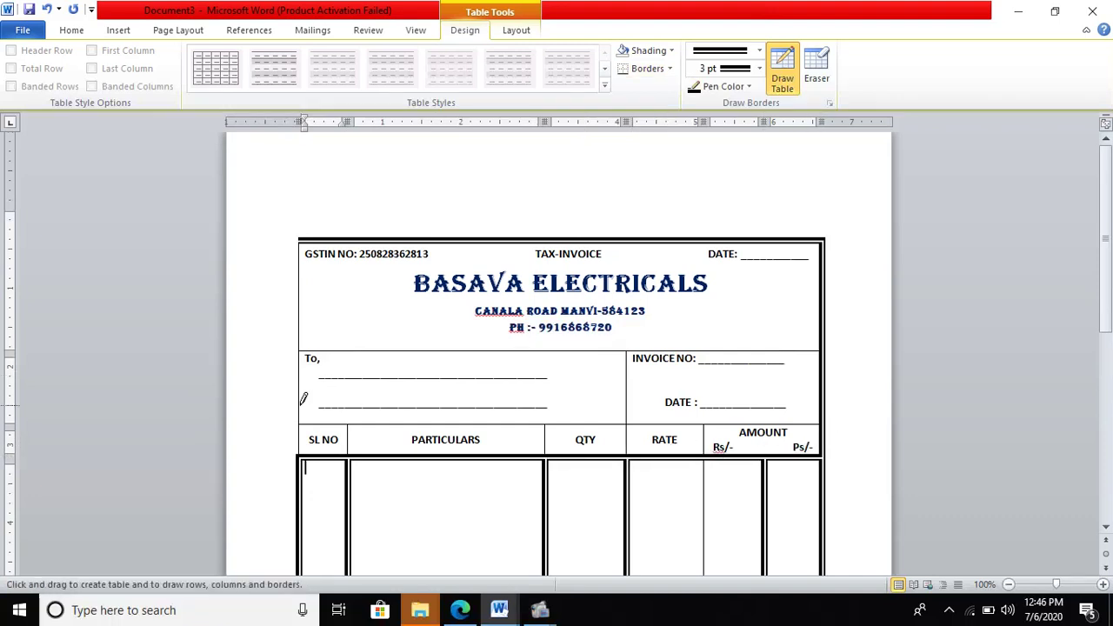
Draw thick dividing lines across and between the PARTICULARS, QTY, RATE and AMOUNT column headings
{"action": "mouse_move", "coordinate": [299, 409]}
{"action": "left_mouse_down"}
{"action": "mouse_move", "coordinate": [352, 428]}
{"action": "mouse_move", "coordinate": [810, 421]}
{"action": "left_mouse_up"}
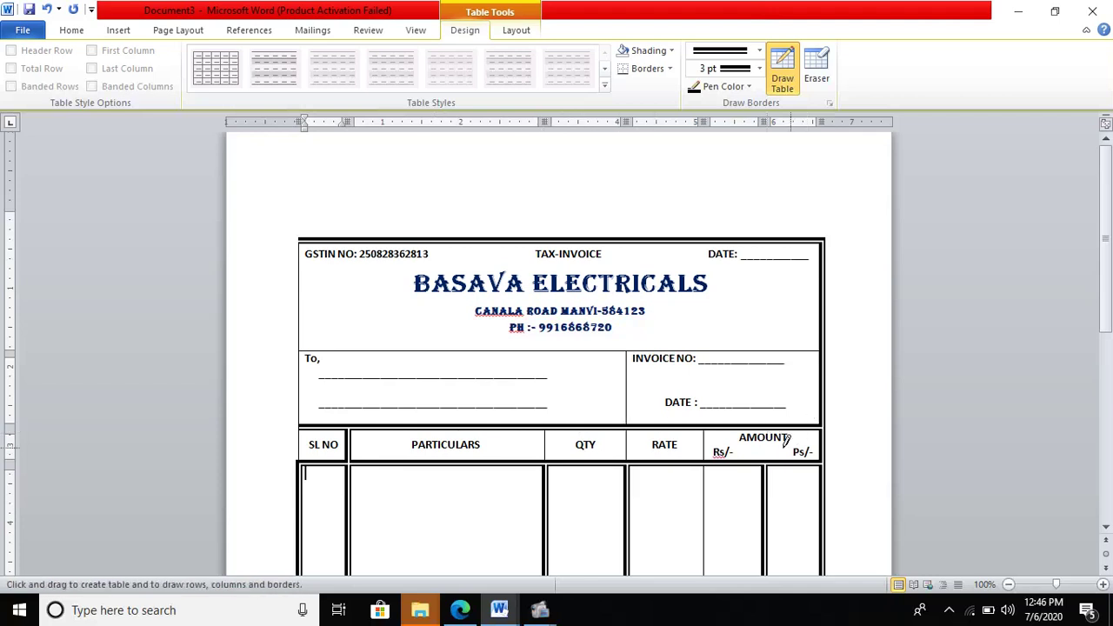
{"action": "left_click_drag", "start_coordinate": [630, 431], "coordinate": [628, 462]}
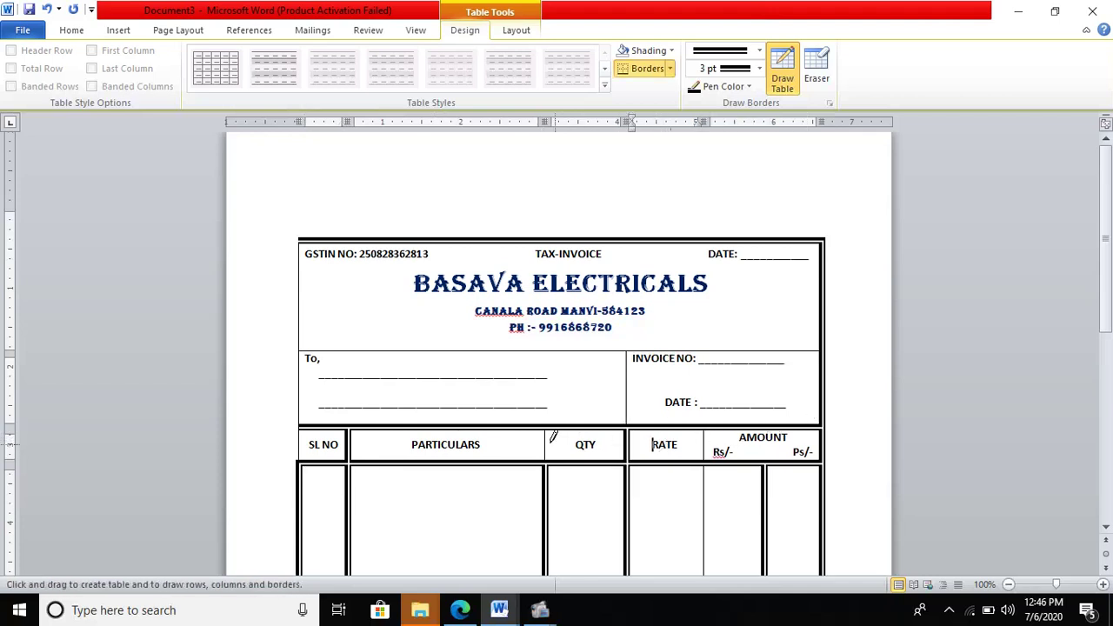
{"action": "left_click_drag", "start_coordinate": [545, 430], "coordinate": [546, 462]}
{"action": "left_click_drag", "start_coordinate": [705, 431], "coordinate": [705, 462]}
Draw thick borders along the To/Invoice row and the left edge of the GSTIN header and To row
{"action": "mouse_move", "coordinate": [607, 351]}
{"action": "left_mouse_down"}
{"action": "mouse_move", "coordinate": [629, 352]}
{"action": "mouse_move", "coordinate": [627, 426]}
{"action": "left_mouse_up"}
{"action": "left_click_drag", "start_coordinate": [666, 351], "coordinate": [791, 352]}
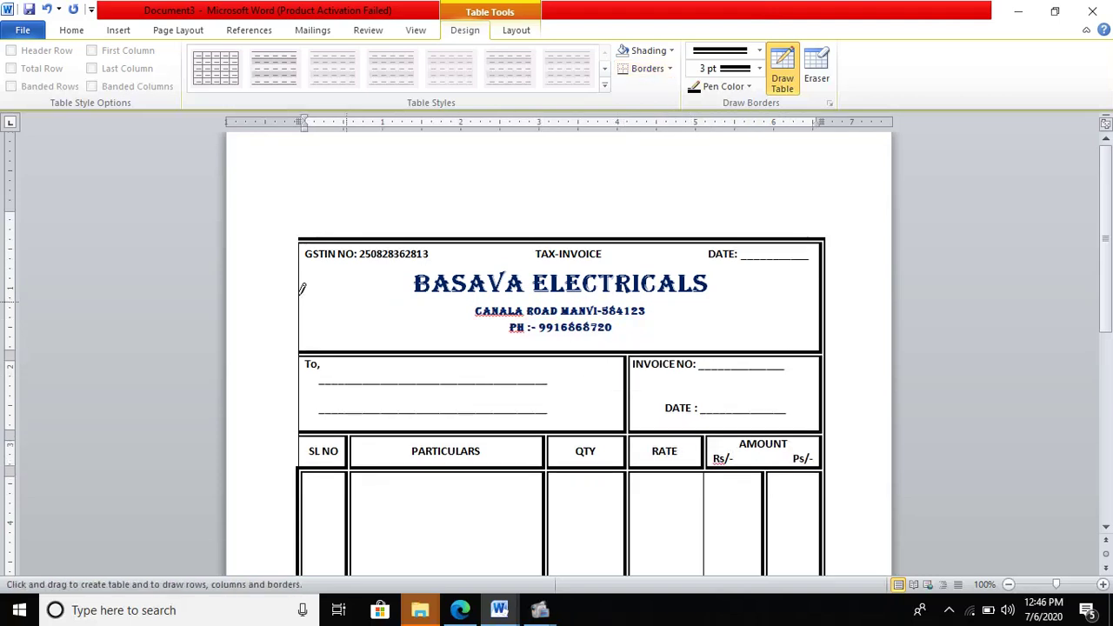
{"action": "left_click_drag", "start_coordinate": [303, 289], "coordinate": [301, 310]}
{"action": "left_click_drag", "start_coordinate": [303, 373], "coordinate": [304, 395]}
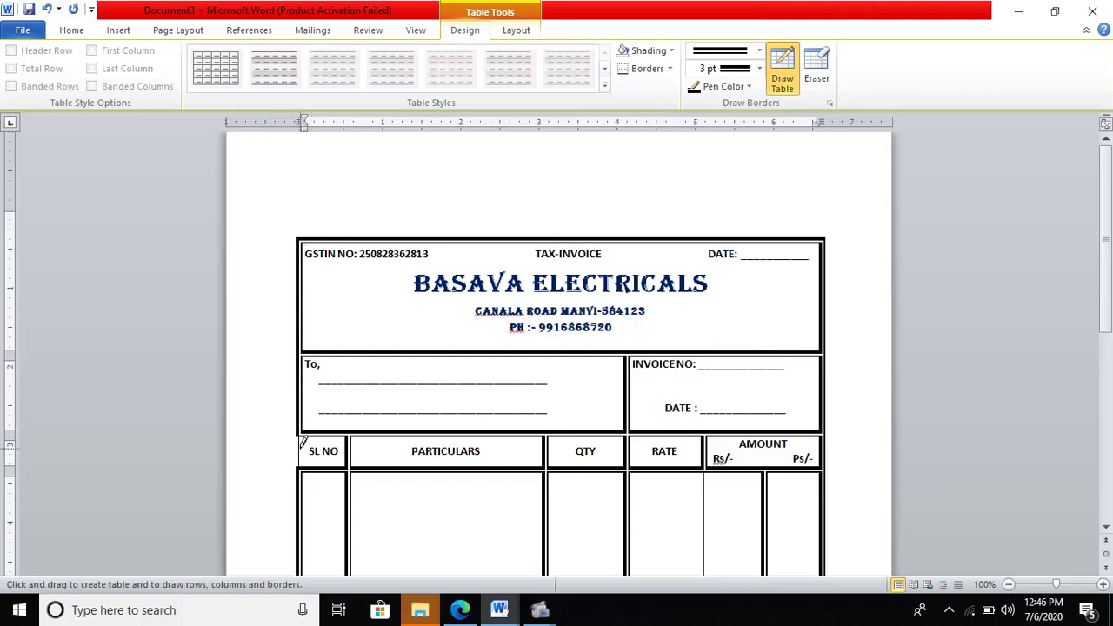
{"action": "scroll", "coordinate": [475, 450], "scroll_direction": "down", "scroll_amount": 5}
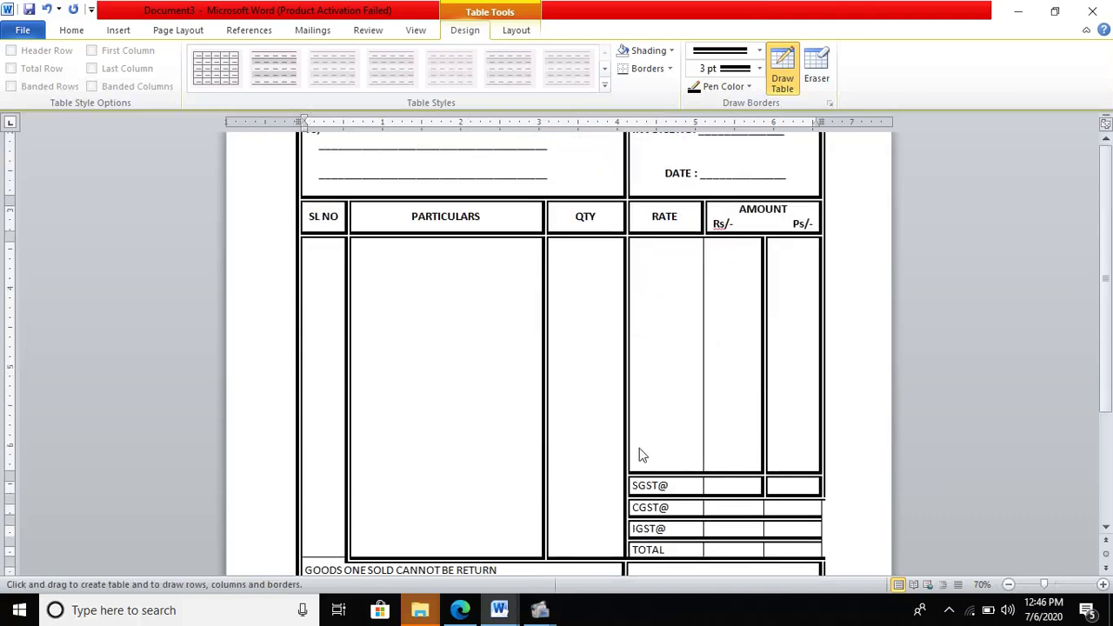
Zoom out to 50% to see the entire bordered invoice page
{"action": "scroll", "coordinate": [640, 447], "scroll_direction": "down", "scroll_amount": 5, "text": "ctrl"}
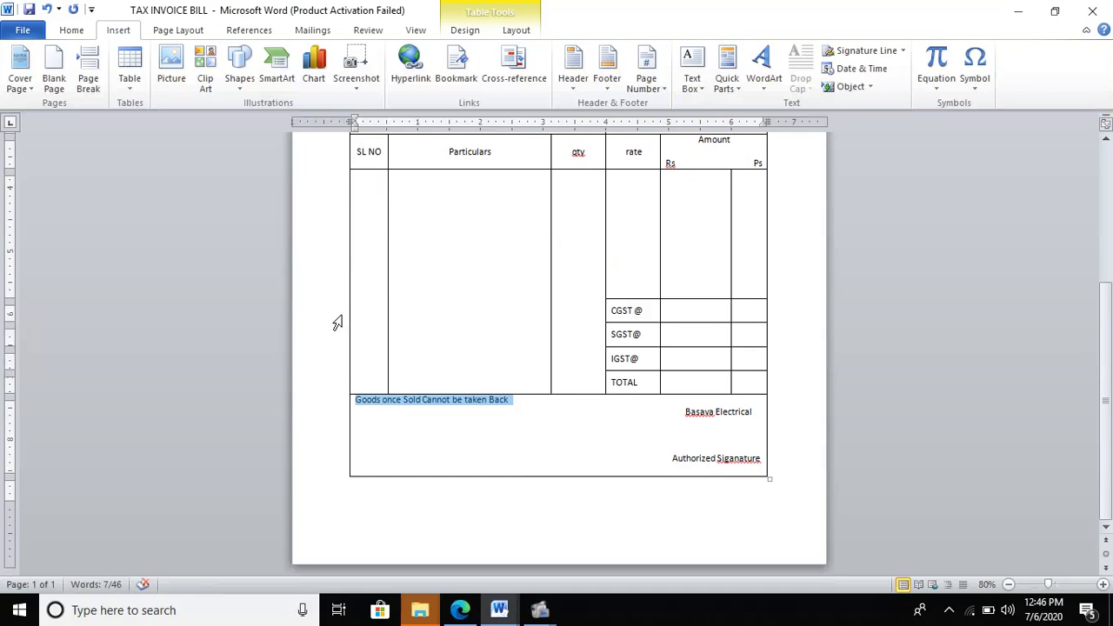
{"action": "scroll", "coordinate": [256, 263], "scroll_direction": "up", "scroll_amount": 5}
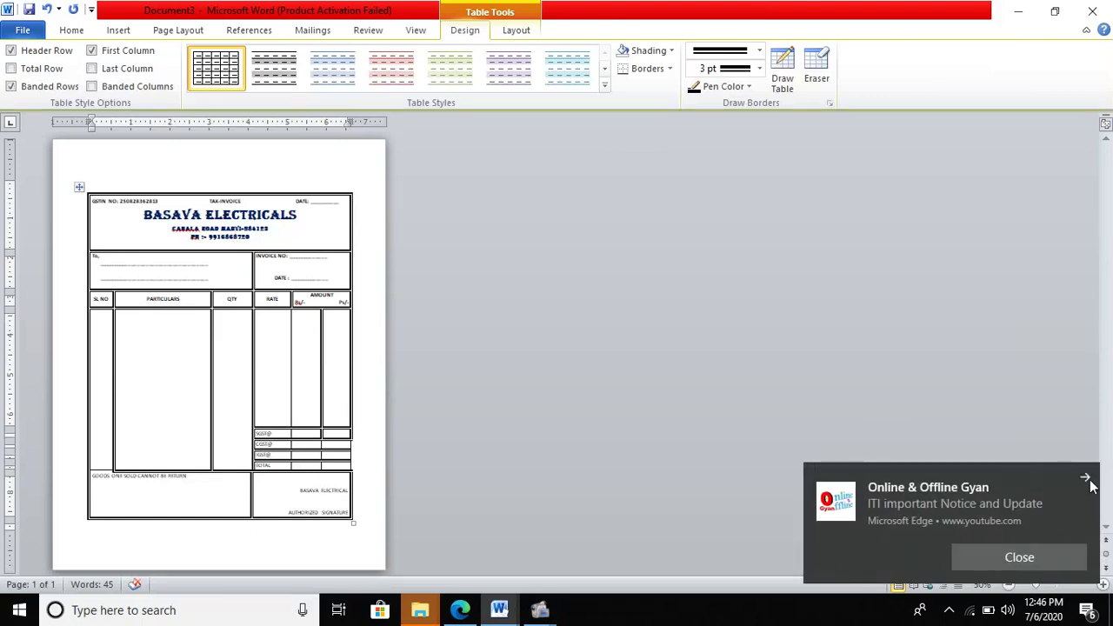
{"action": "left_click", "coordinate": [1088, 477]}
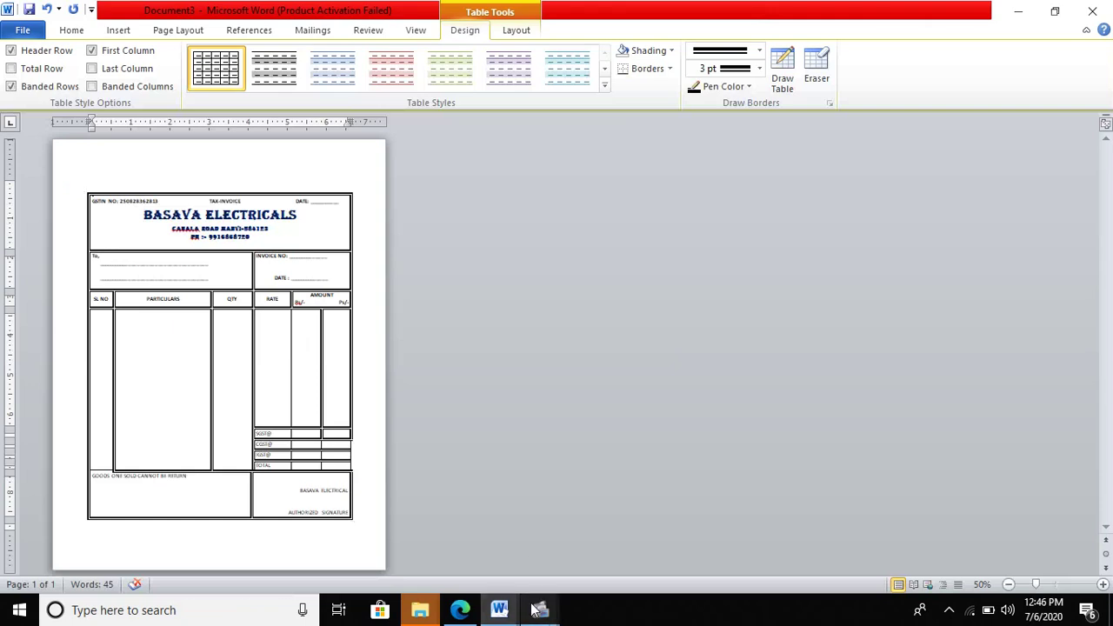
{"action": "mouse_move", "coordinate": [539, 609]}
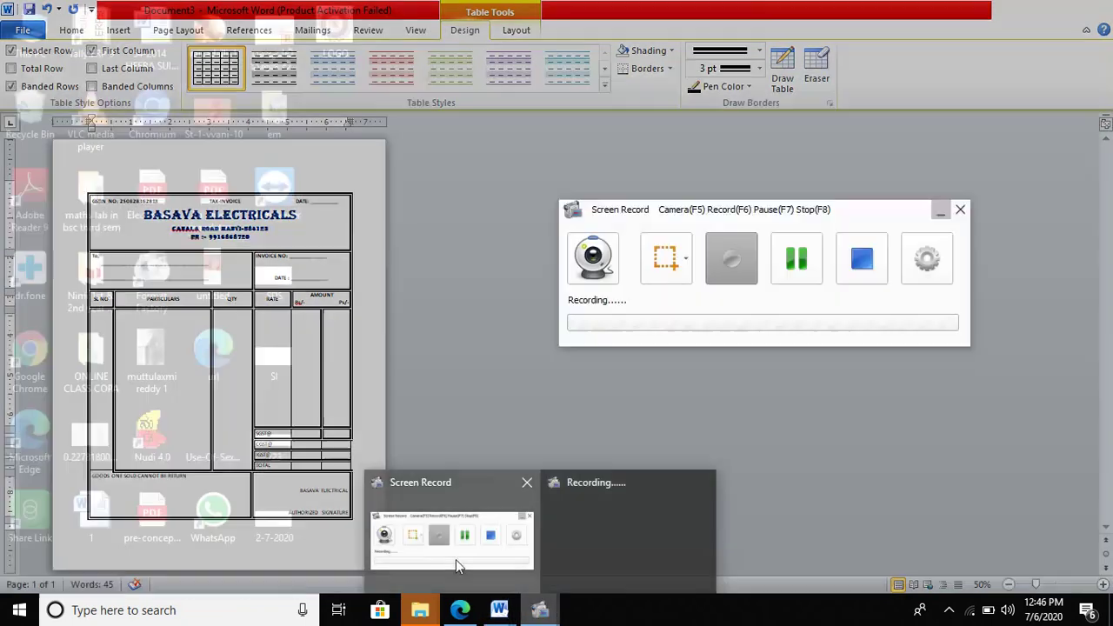